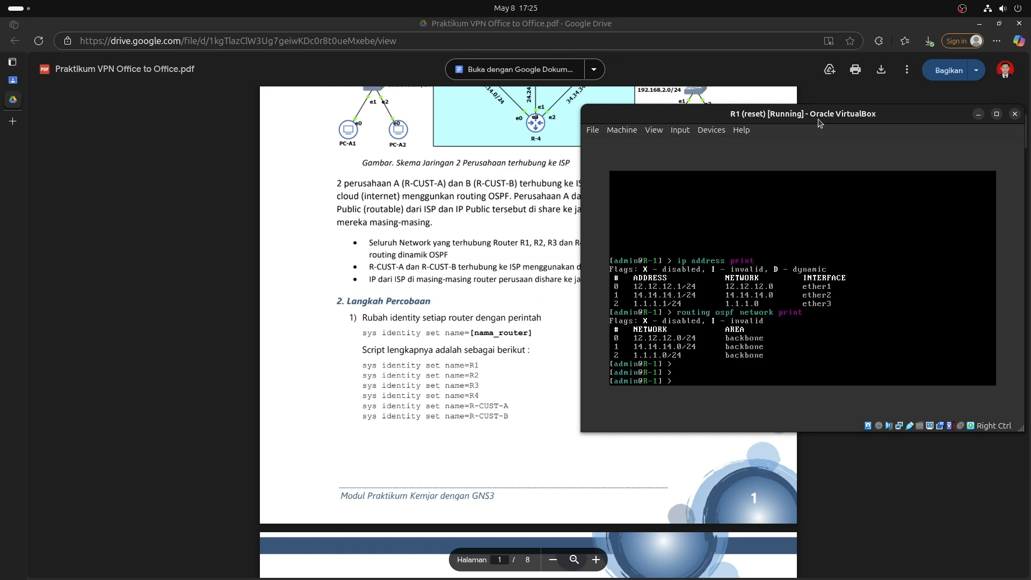
key(Return)
Wake R1's console and clear it back to a single prompt.
key(ctrl+l)
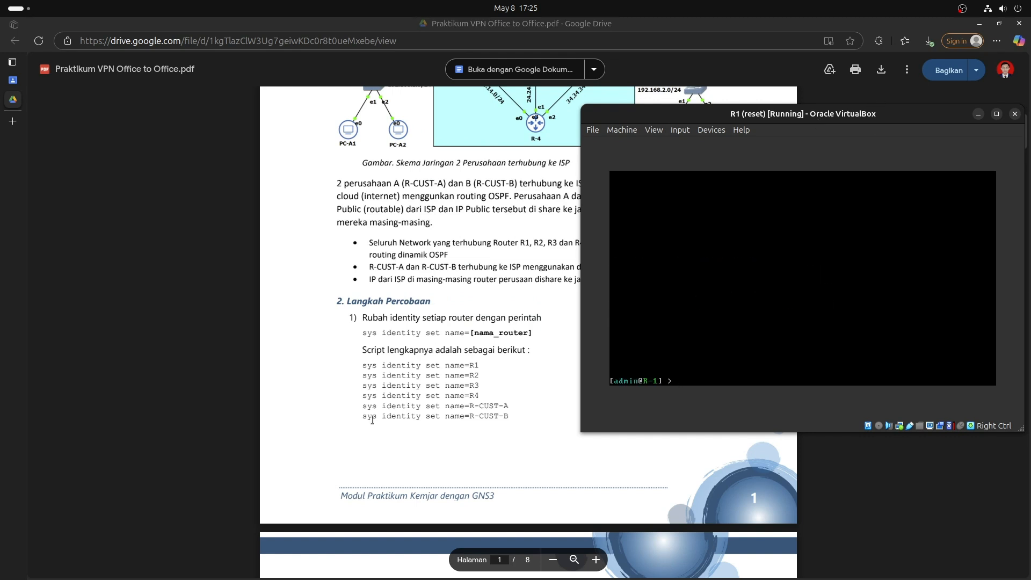
scroll(408, 267, down, 10)
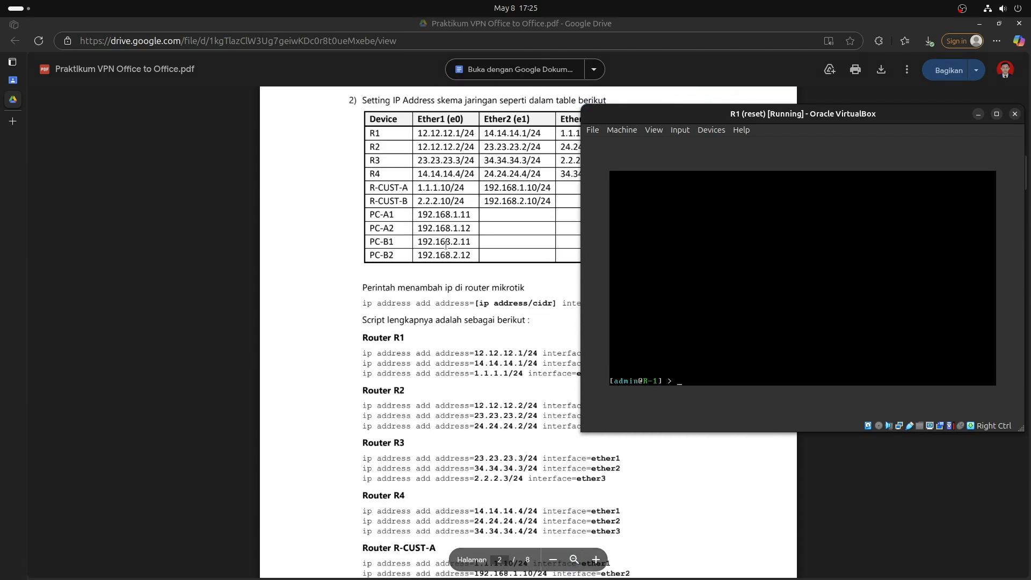
Print R1's configured IP addresses with 'ip address print'.
drag(747, 118, 753, 115)
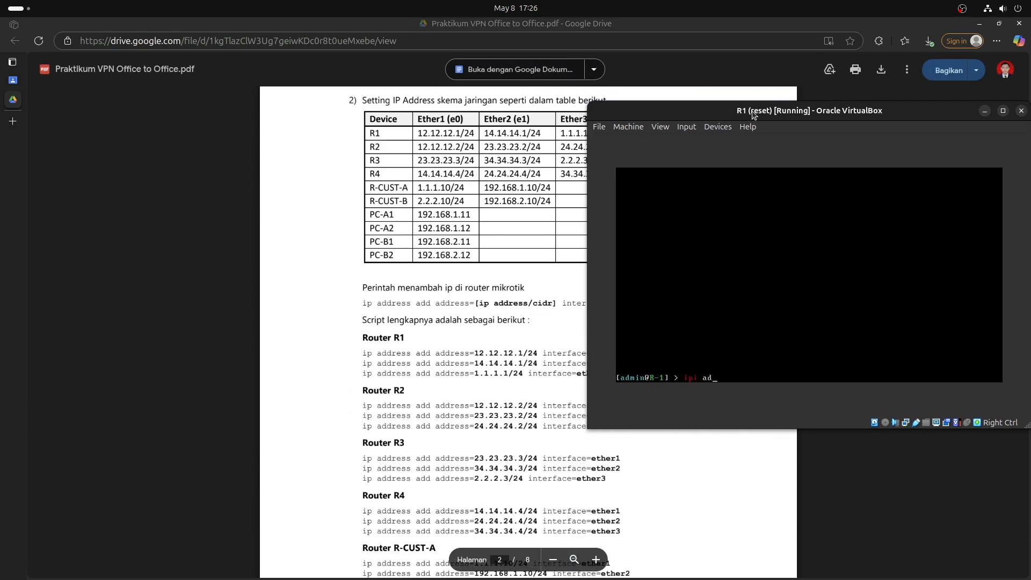
key(Tab)
text(print)
key(Return)
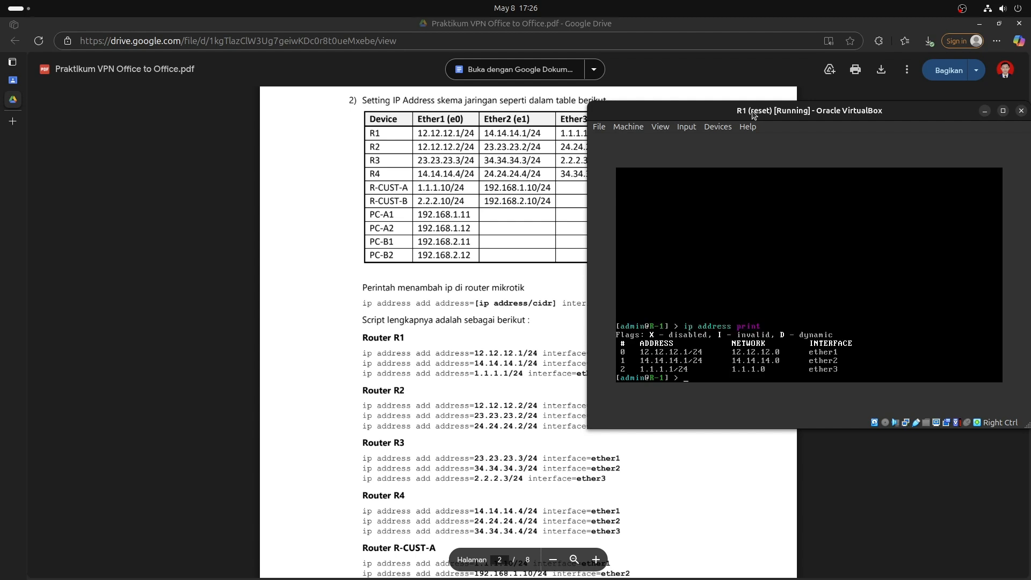
Compare R1's 12.12.12.1, 14.14.14.1 and 1.1.1.1 addresses against the PDF table rows.
drag(737, 116, 789, 110)
drag(363, 352, 609, 377)
drag(370, 132, 644, 166)
click(600, 162)
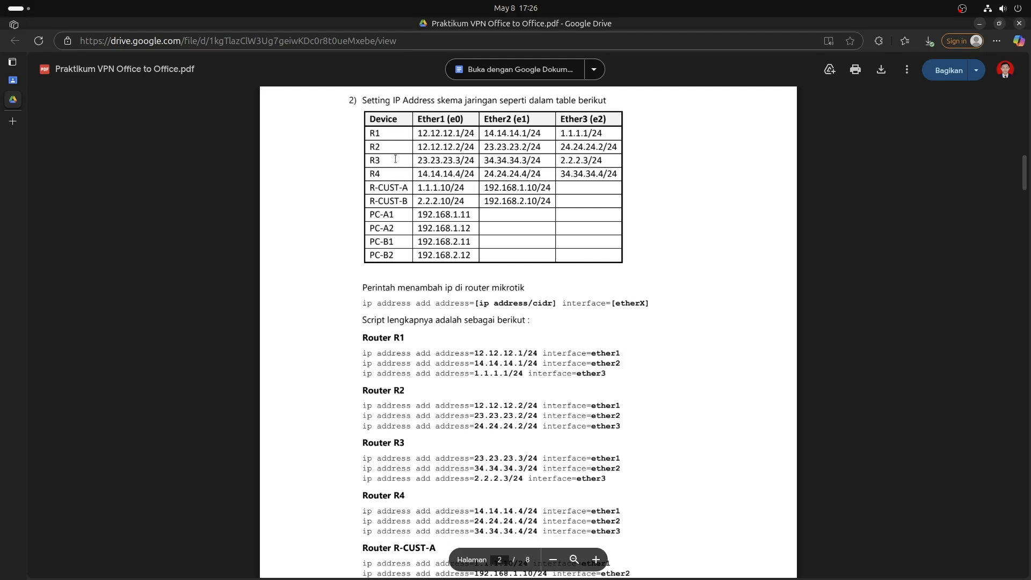
key(alt+Tab)
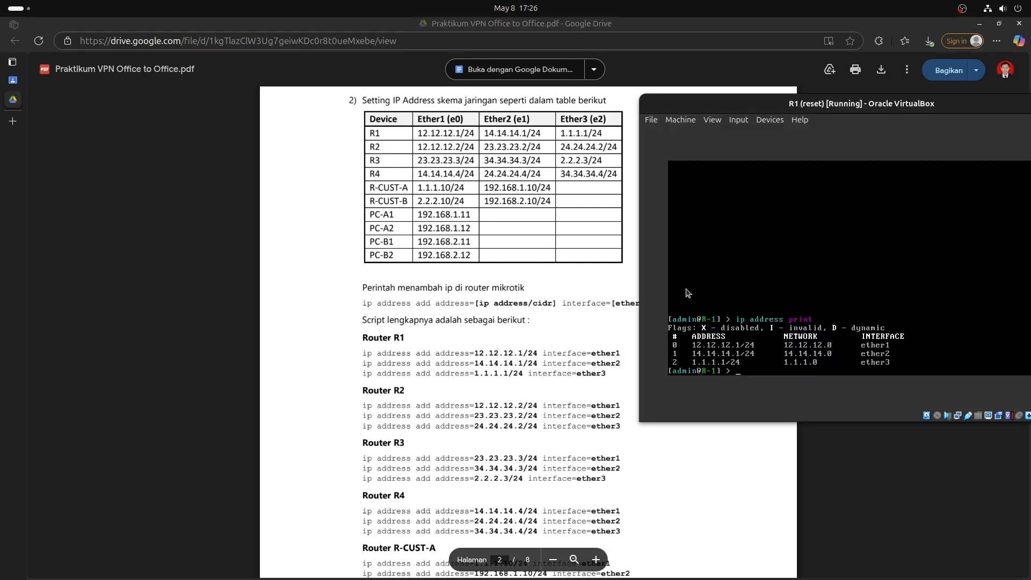
scroll(455, 312, down, 2)
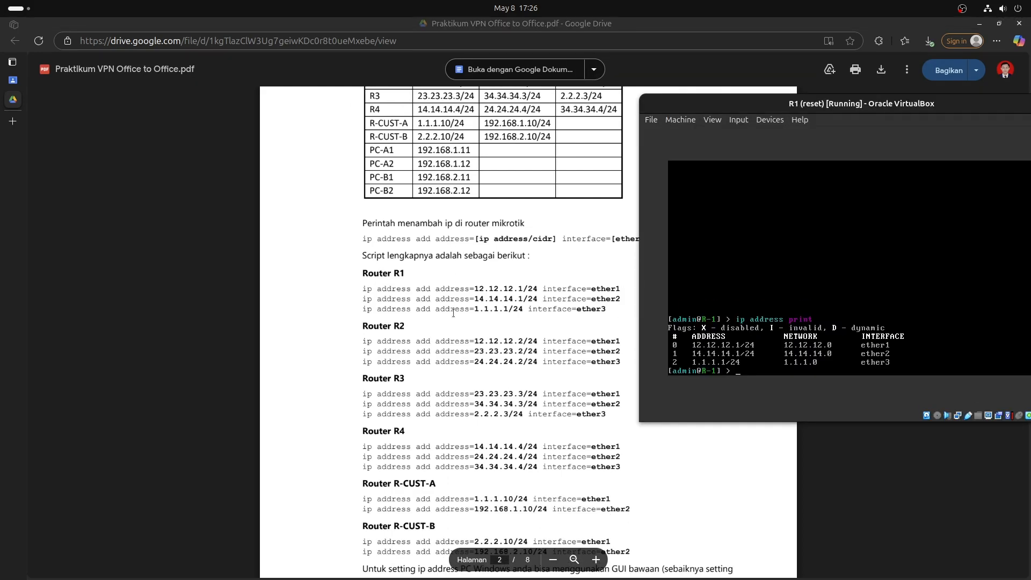
key(super)
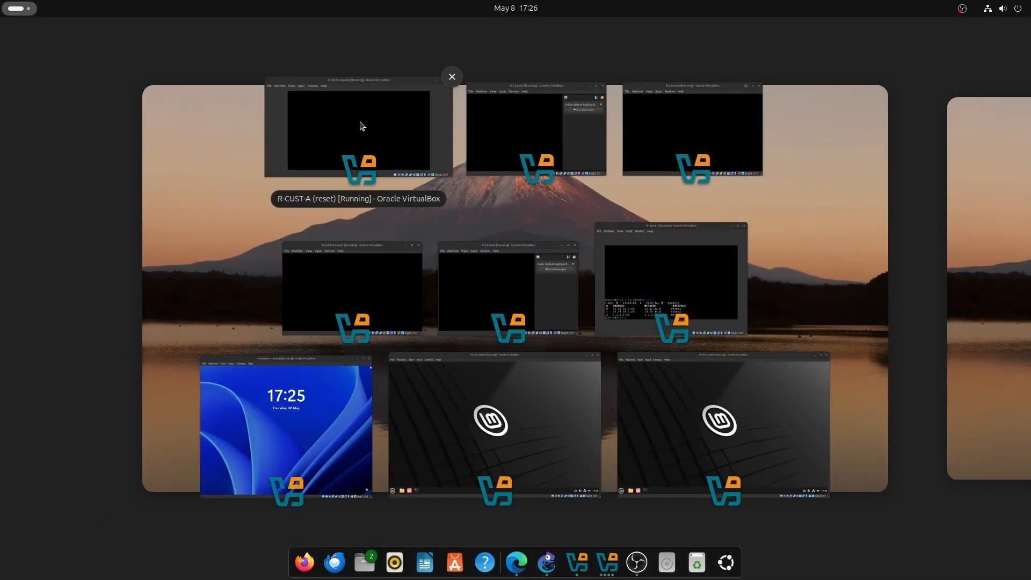
Log in to the R-2 router console.
click(570, 109)
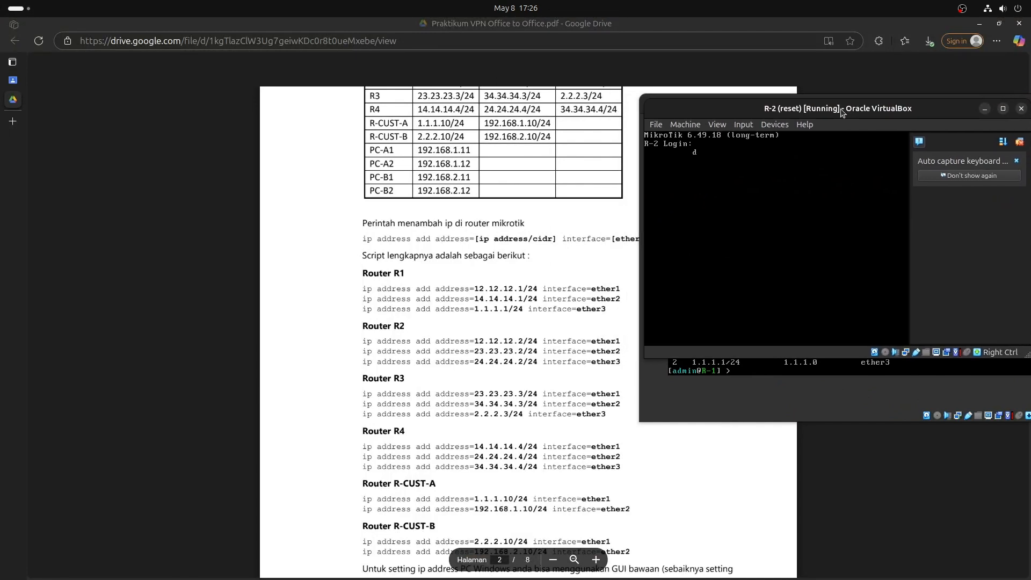
text(admin)
key(Return)
click(1020, 144)
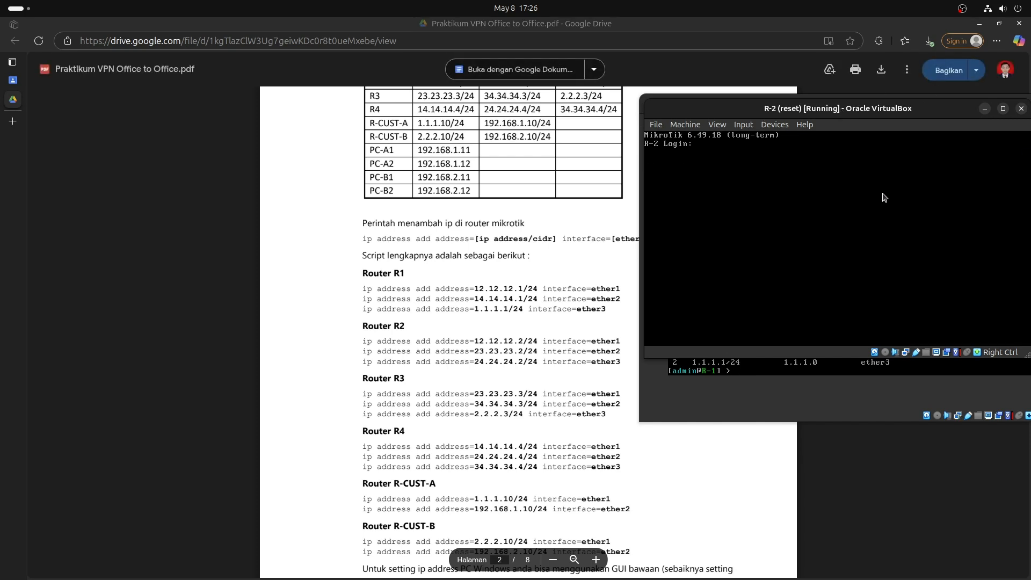
key(Return)
key(Return)
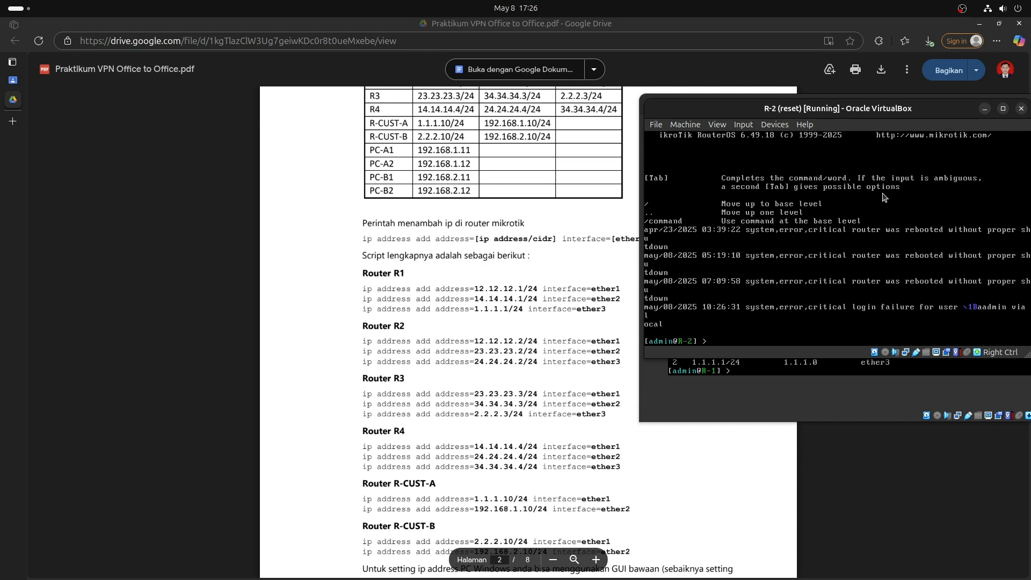
Clear R-2's console and print its addresses 12.12.12.2, 23.23.23.2 and 24.24.24.2.
key(ctrl+l)
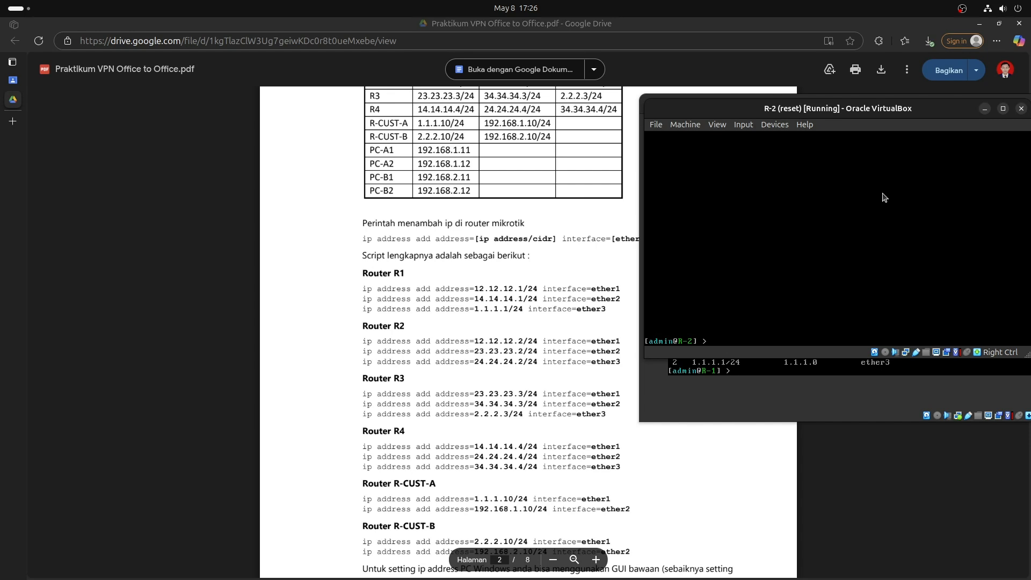
text(address print)
key(Return)
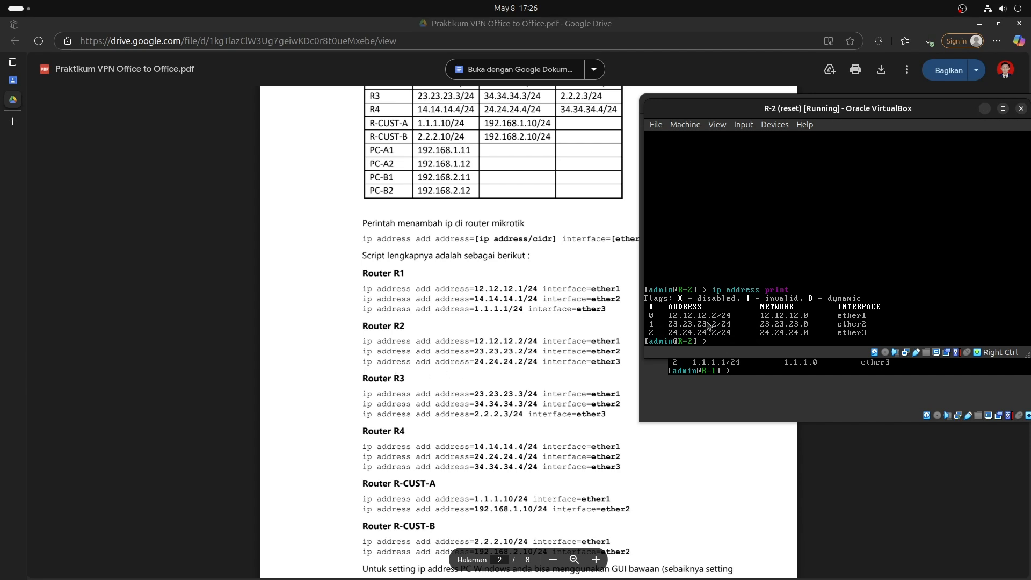
click(607, 562)
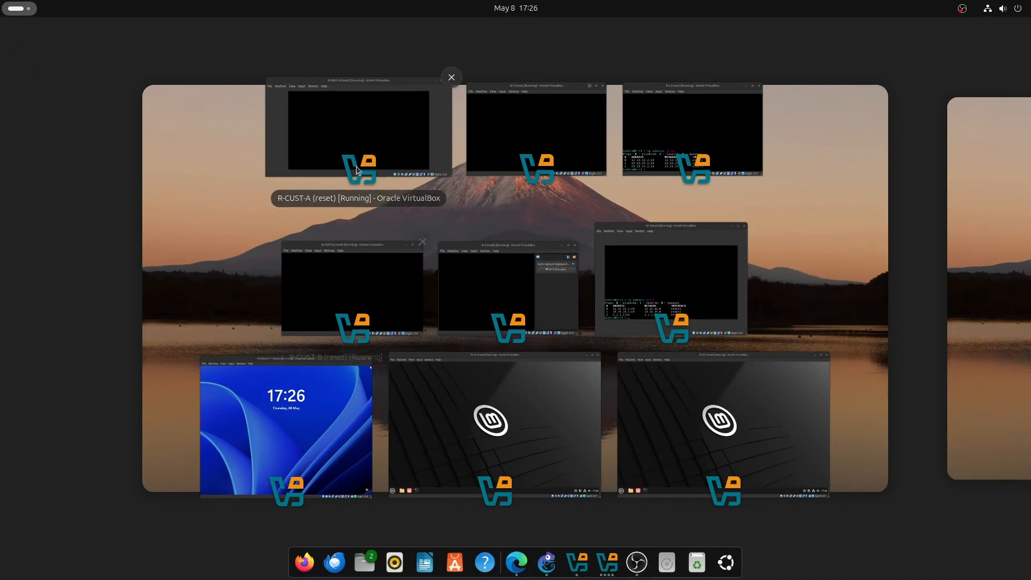
Print R-3's IP addresses: 23.23.23.3/24, 34.34.34.3/24 and 2.2.2.3/24.
click(570, 143)
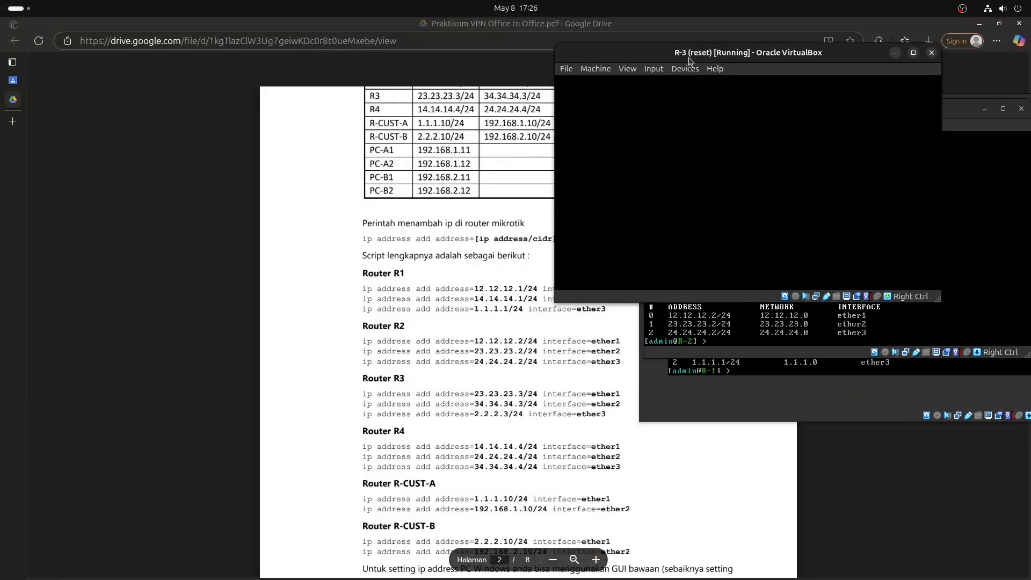
drag(688, 60, 778, 137)
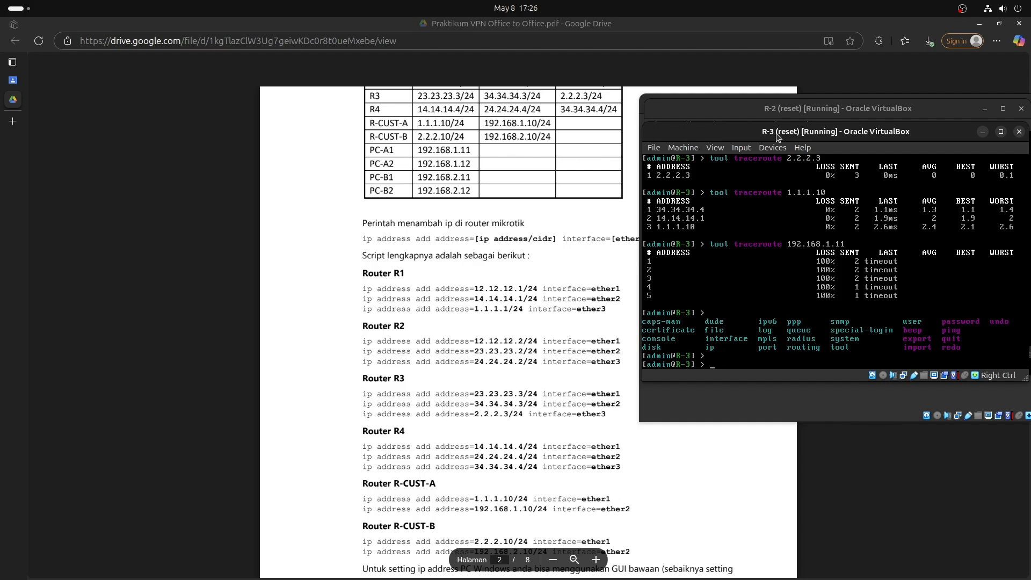
key(ctrl+l)
text(ip address print)
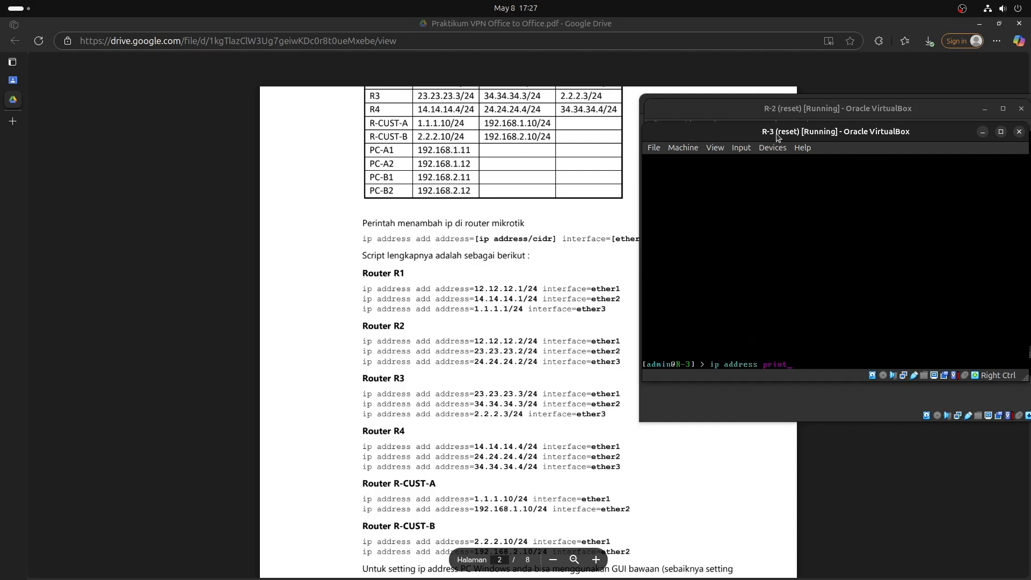
key(Return)
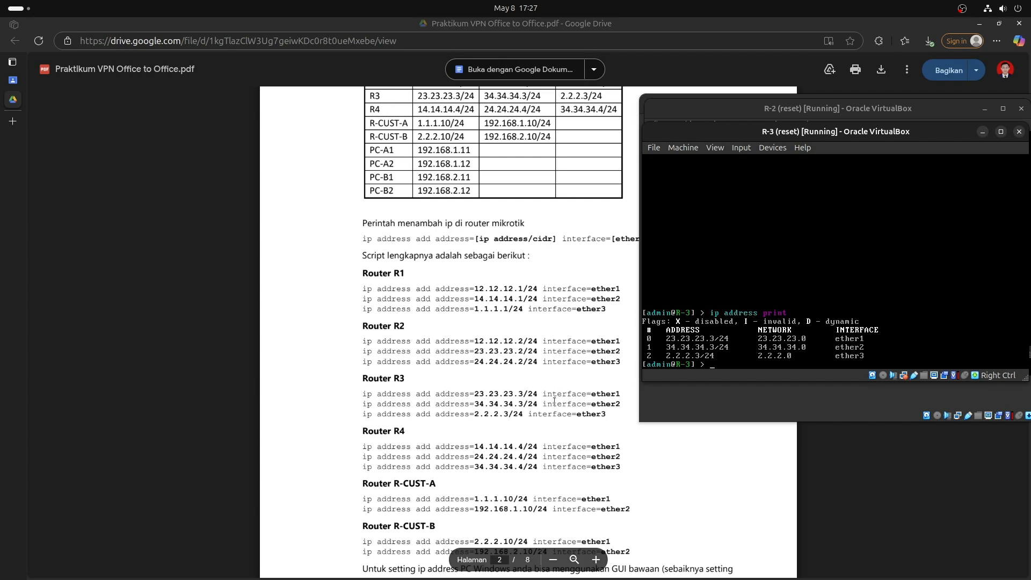
mouse_move(633, 577)
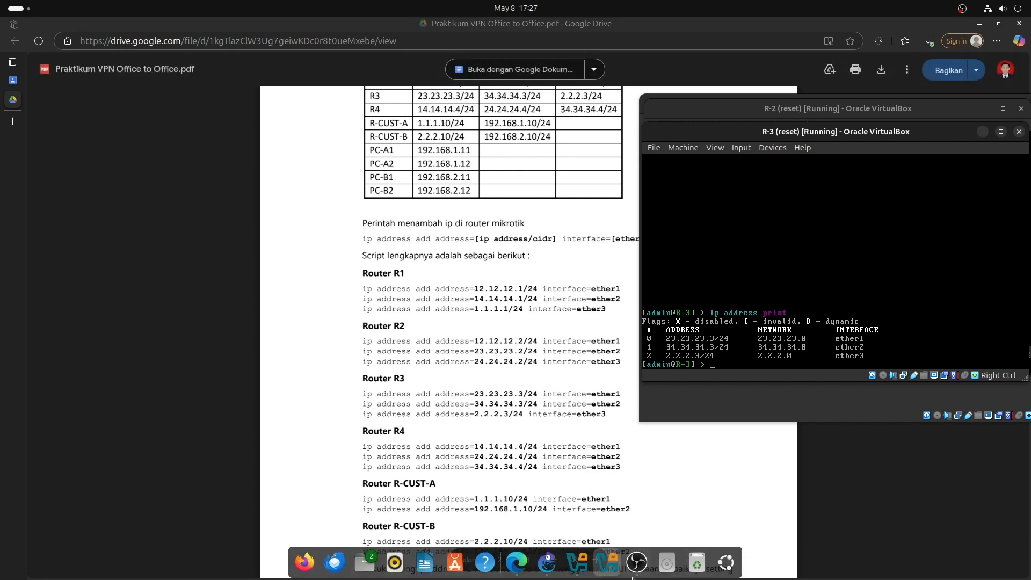
click(607, 563)
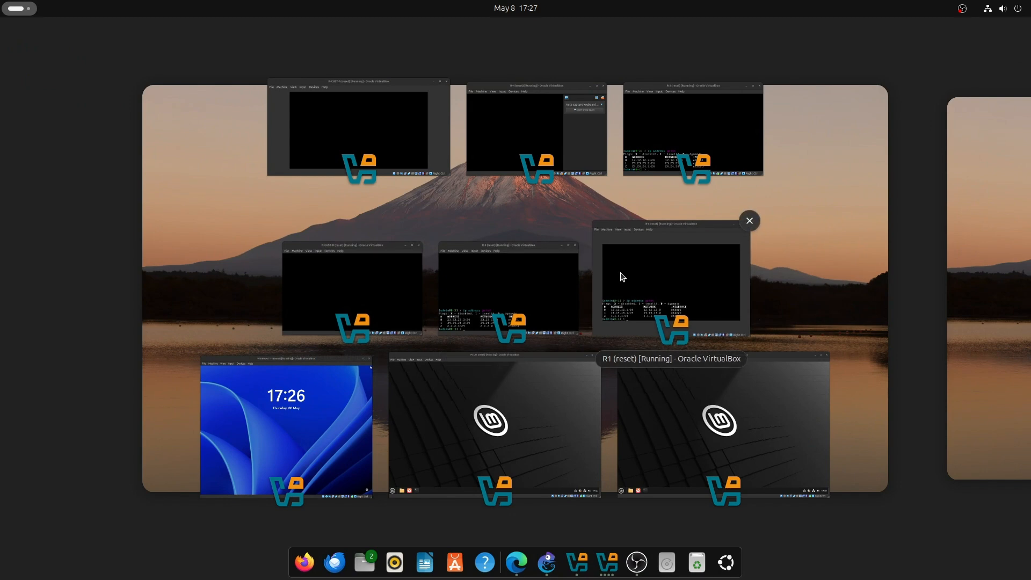
Print R-4's IP addresses: 14.14.14.4/24, 24.24.24.4/24 and 34.34.34.4/24.
click(483, 144)
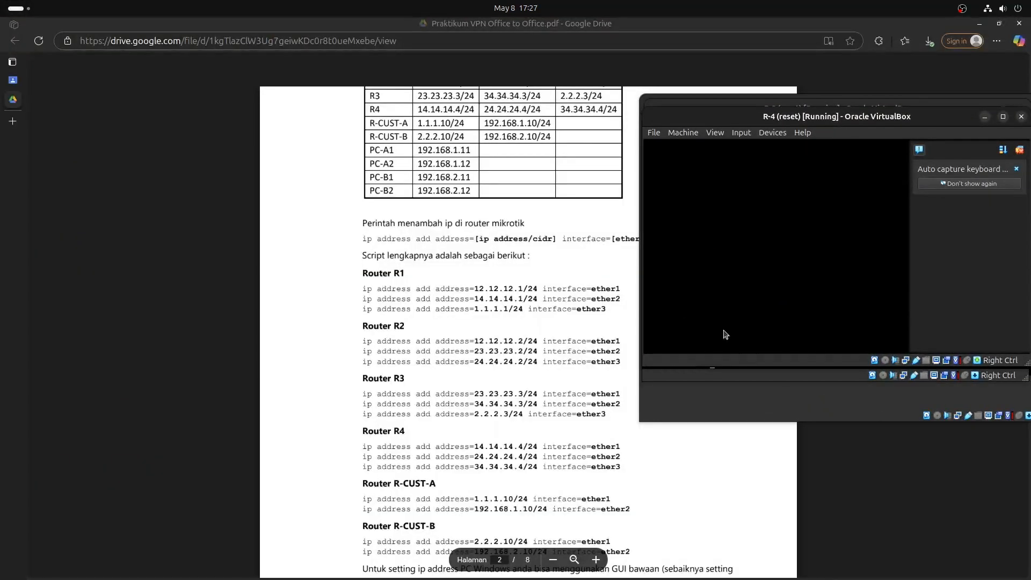
text(ip address print)
key(Return)
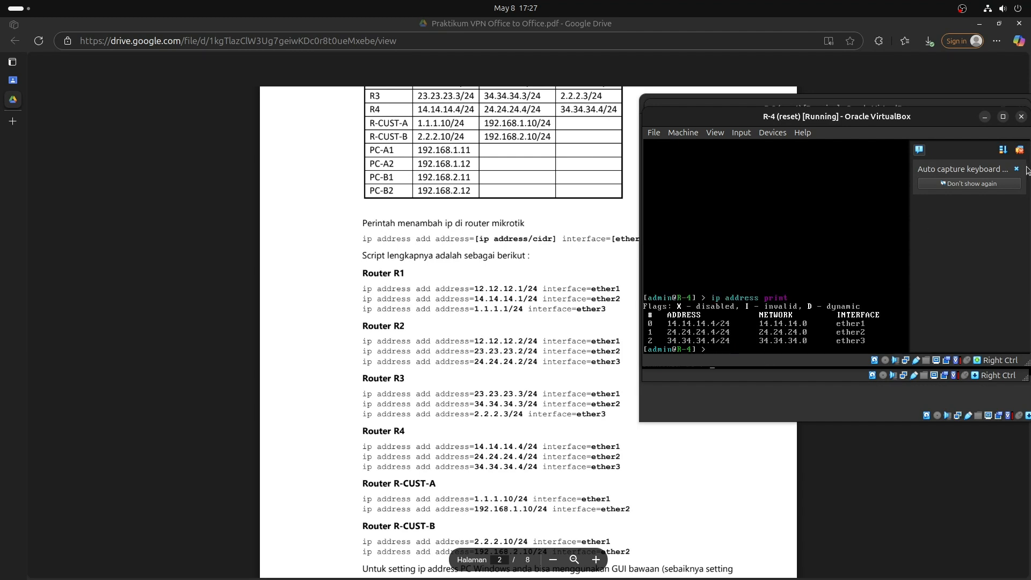
click(1022, 149)
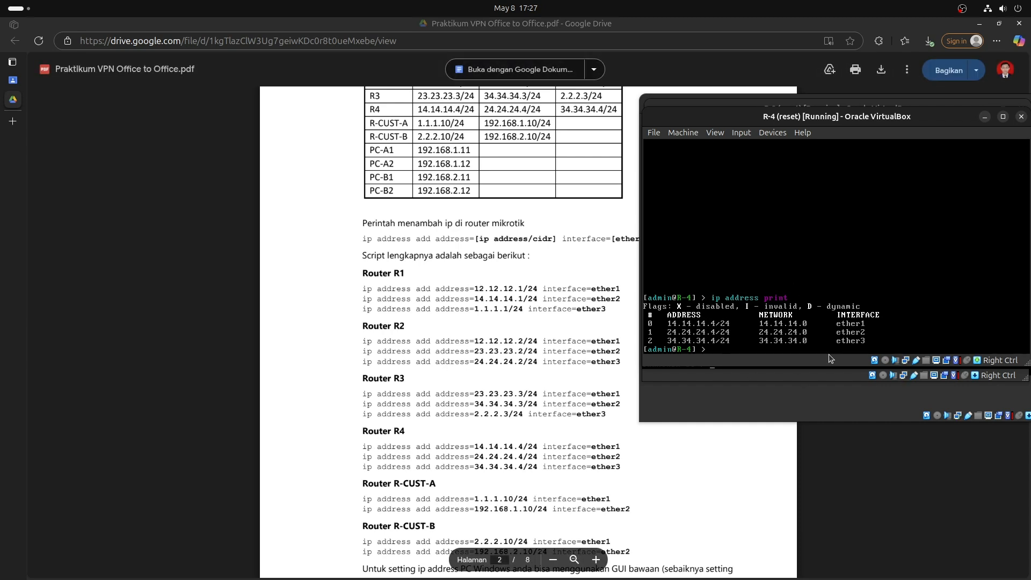
mouse_move(629, 578)
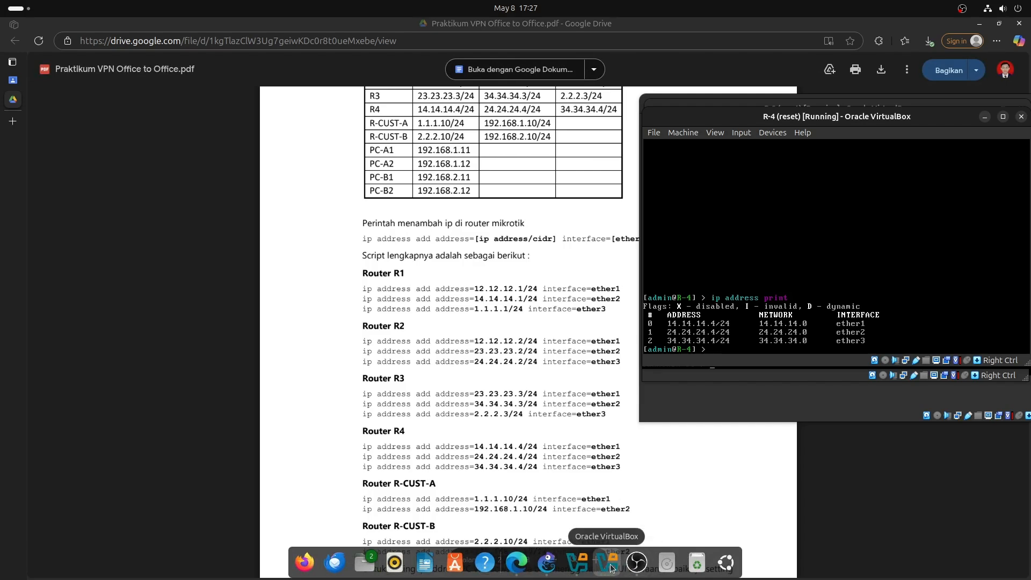
click(607, 562)
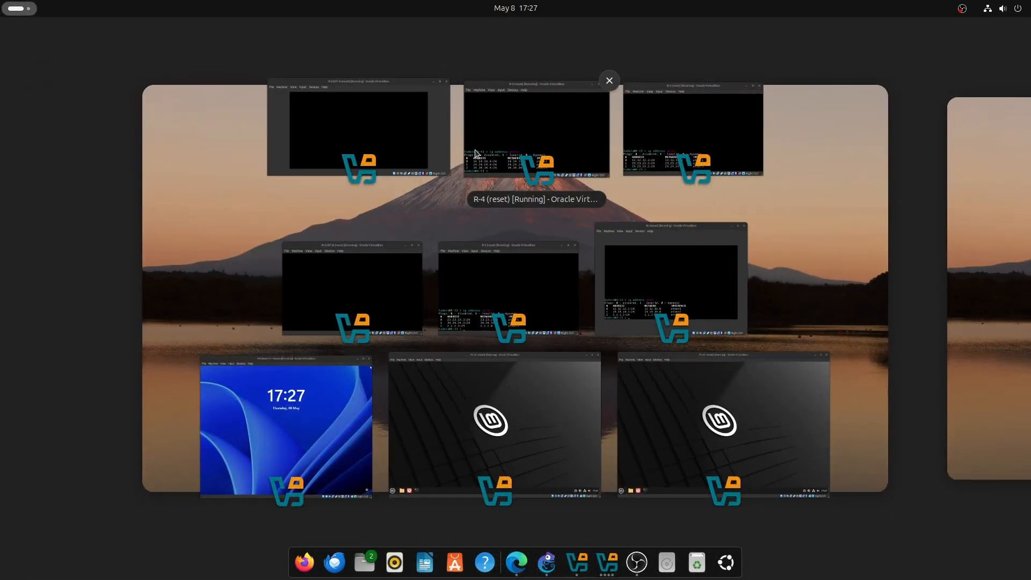
List R-CUST-A's addresses 1.1.1.10/24 and 192.168.1.10/24 plus dynamic 10.10.10.1/32.
click(332, 135)
drag(521, 61, 1017, 112)
click(905, 193)
key(Return)
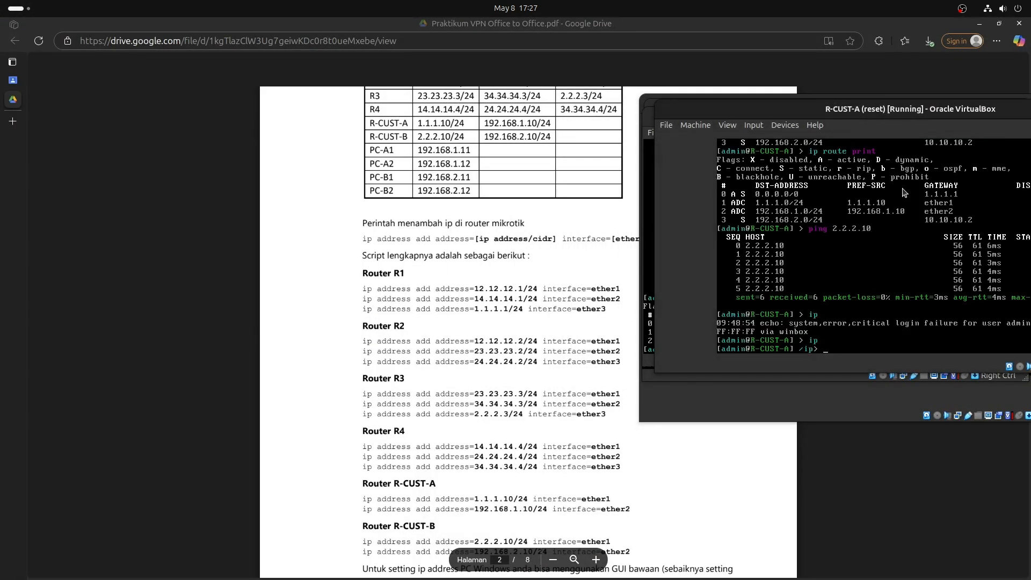
key(Return)
text(ip address print)
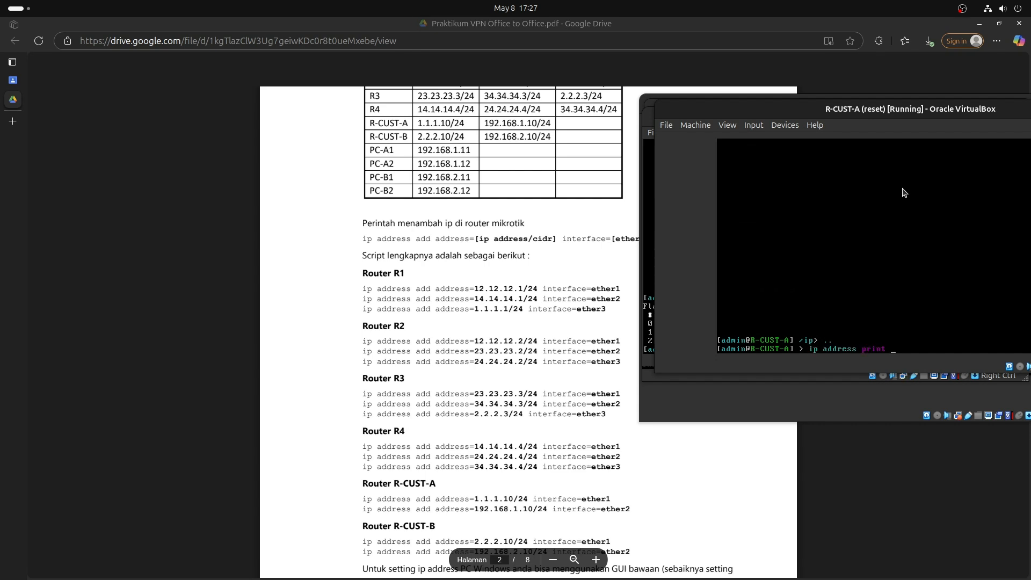
key(Return)
scroll(507, 359, down, 2)
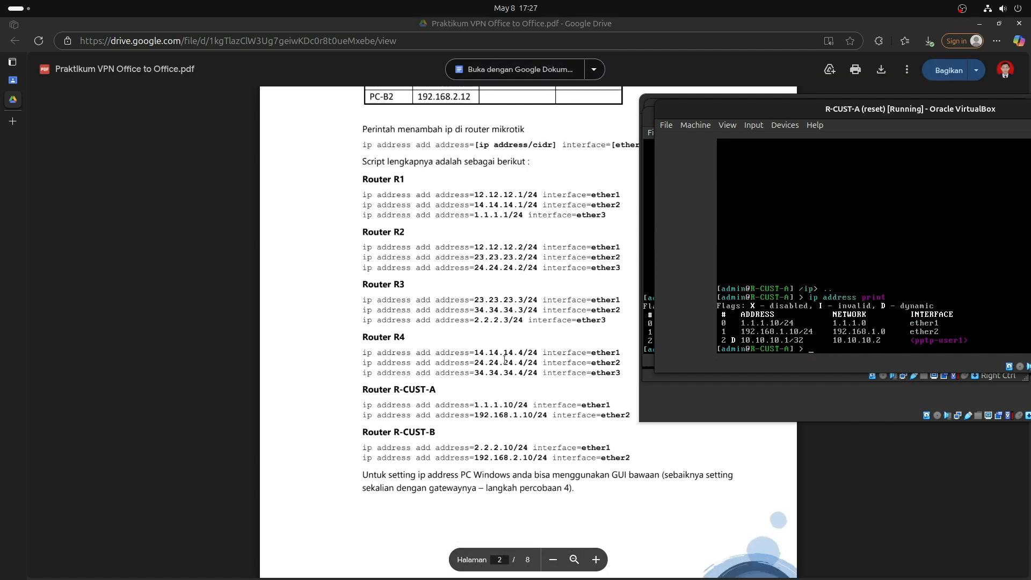
click(944, 329)
key(Escape)
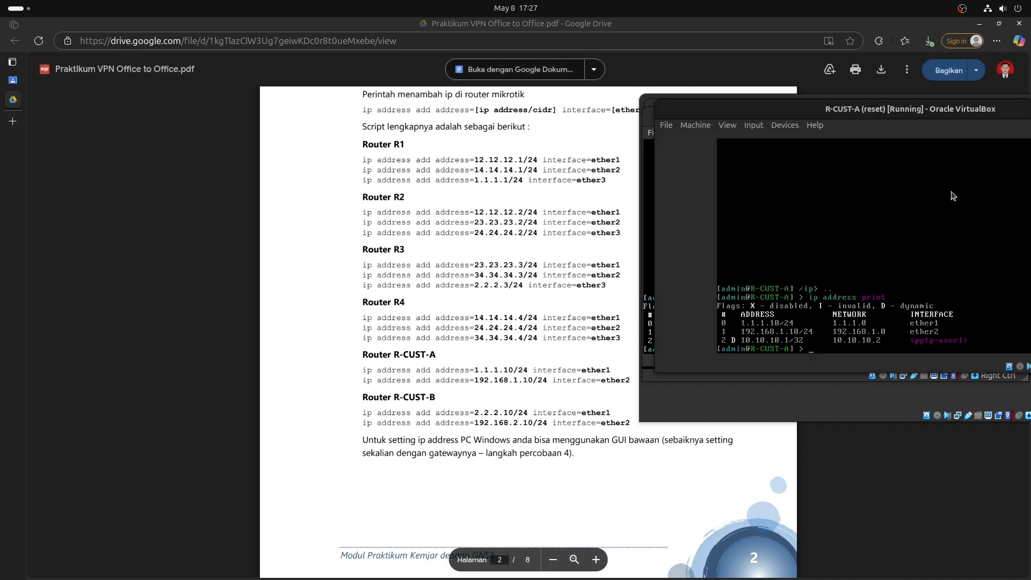
click(606, 564)
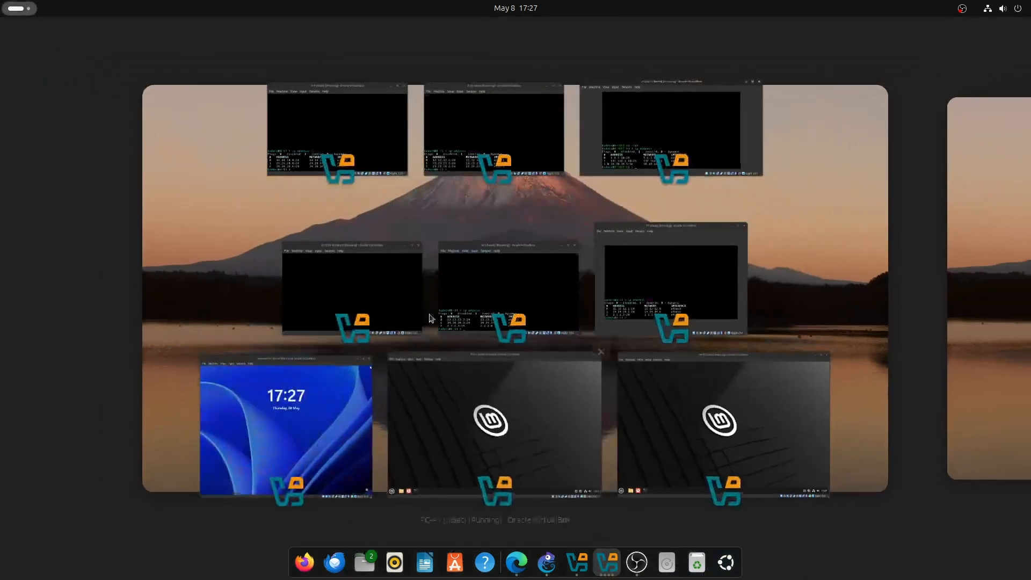
Print R-CUST-B's addresses 2.2.2.10/24, 192.168.2.10/24 and dynamic 10.10.10.2/32, then show the PDF's OSPF table.
click(383, 313)
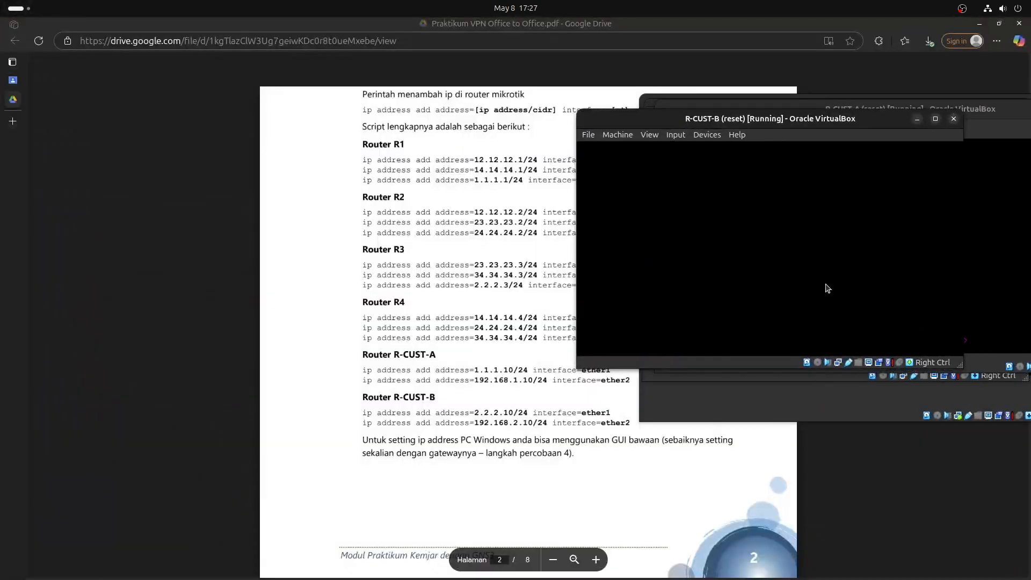
drag(868, 118, 948, 125)
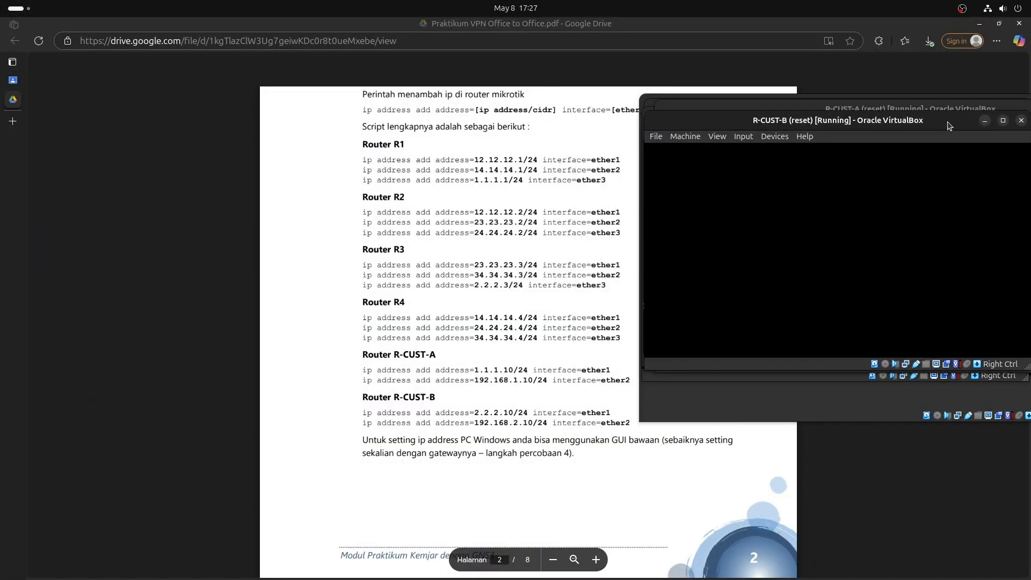
key(ctrl+l)
text(ip address print)
key(Return)
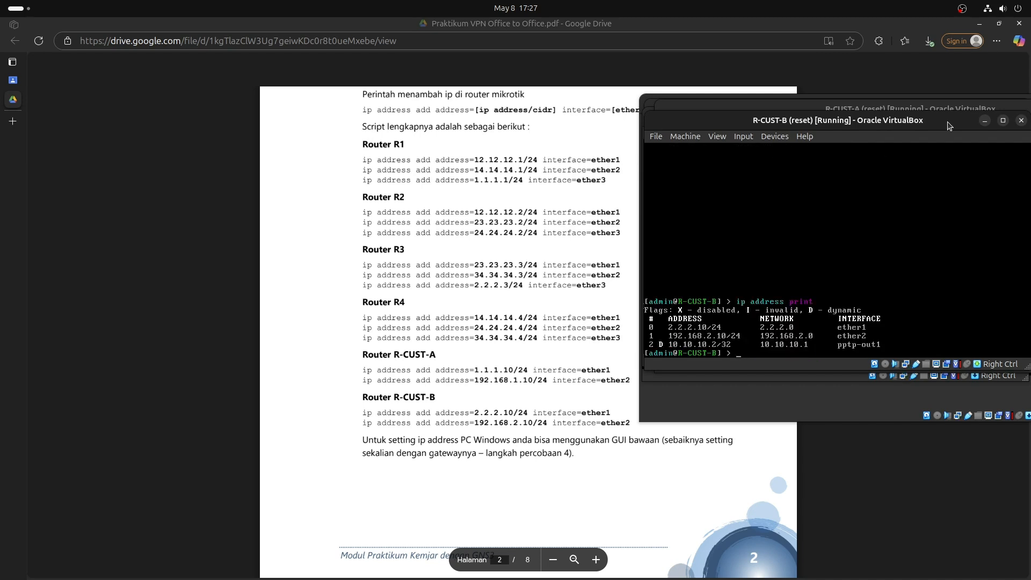
scroll(502, 427, down, 8)
click(479, 299)
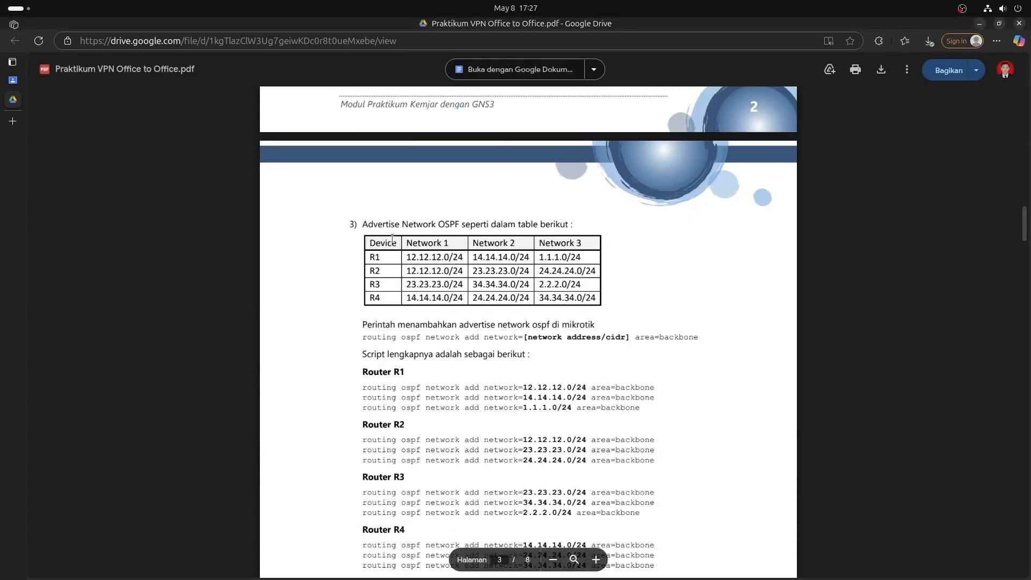
Clear R1's console and run 'routing ospf network print'.
scroll(391, 175, down, 3)
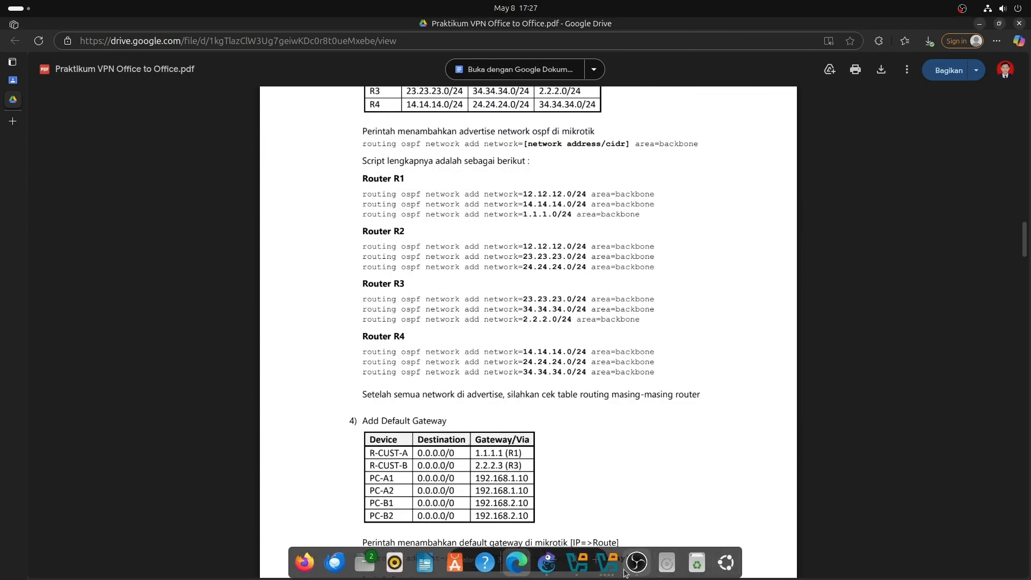
click(607, 564)
click(607, 562)
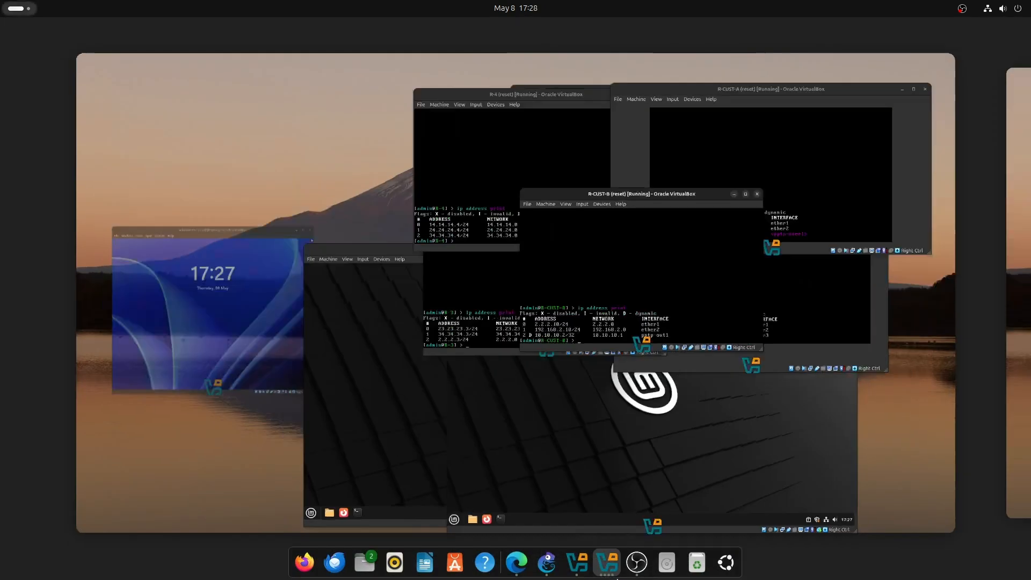
click(665, 299)
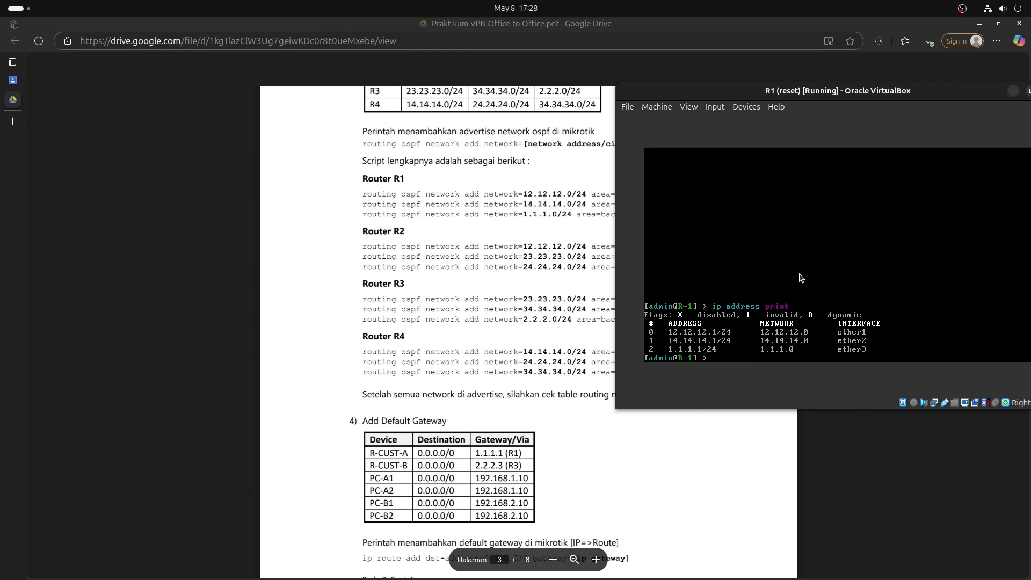
key(ctrl+l)
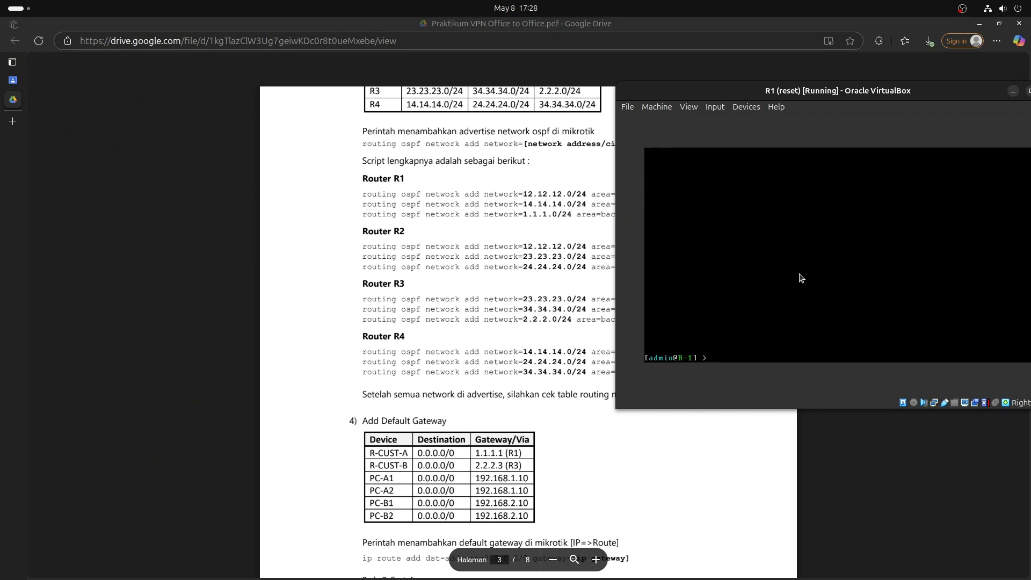
text(routing ospf network print)
key(Return)
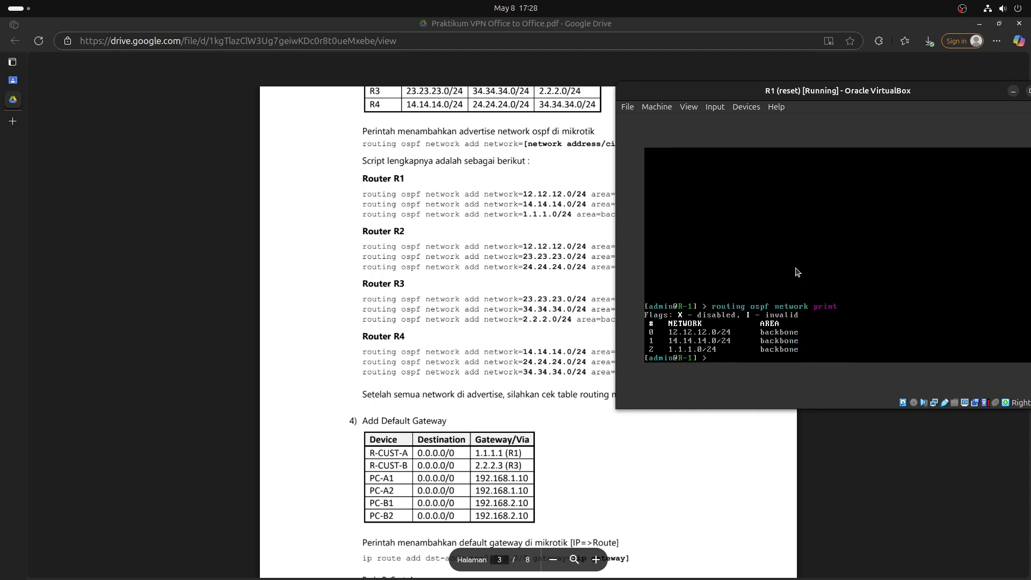
Check R1's 12.12.12.0/24, 14.14.14.0/24 and 1.1.1.0/24 backbone networks against the PDF's R1 row.
drag(693, 96, 762, 98)
drag(664, 123, 779, 136)
click(763, 98)
mouse_move(762, 98)
mouse_down()
mouse_move(781, 103)
mouse_move(768, 97)
mouse_up()
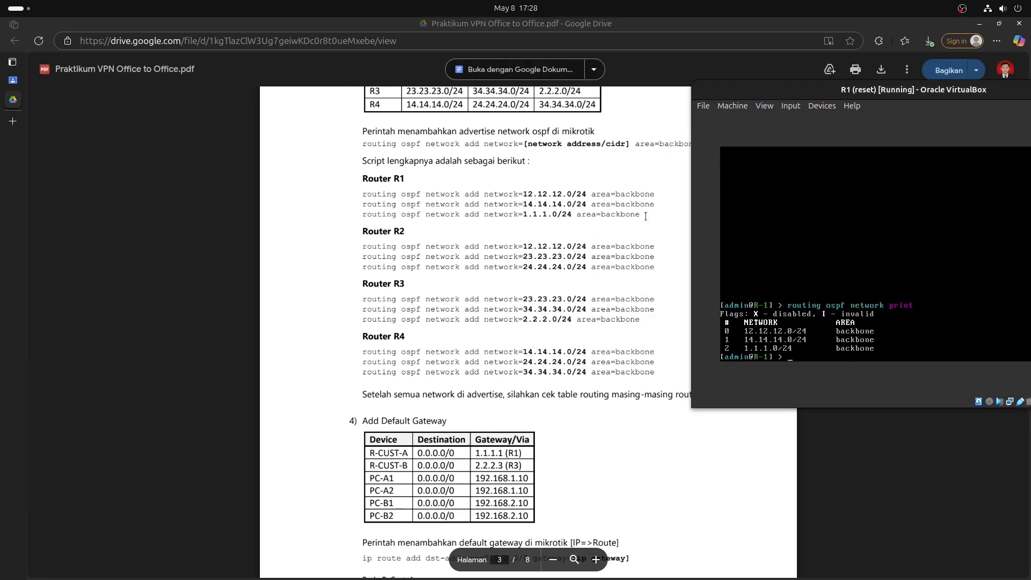
scroll(494, 241, up, 1)
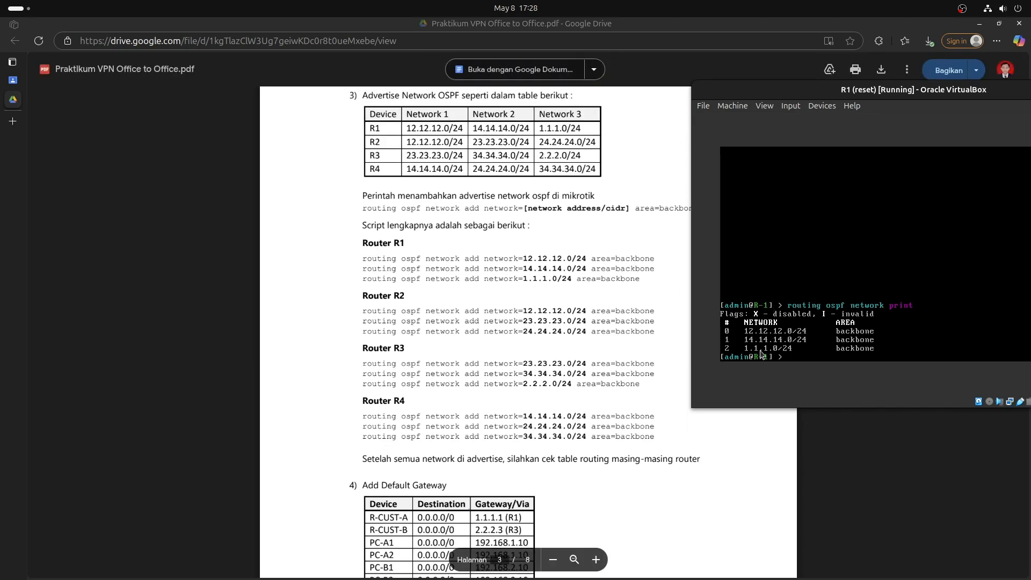
key(super)
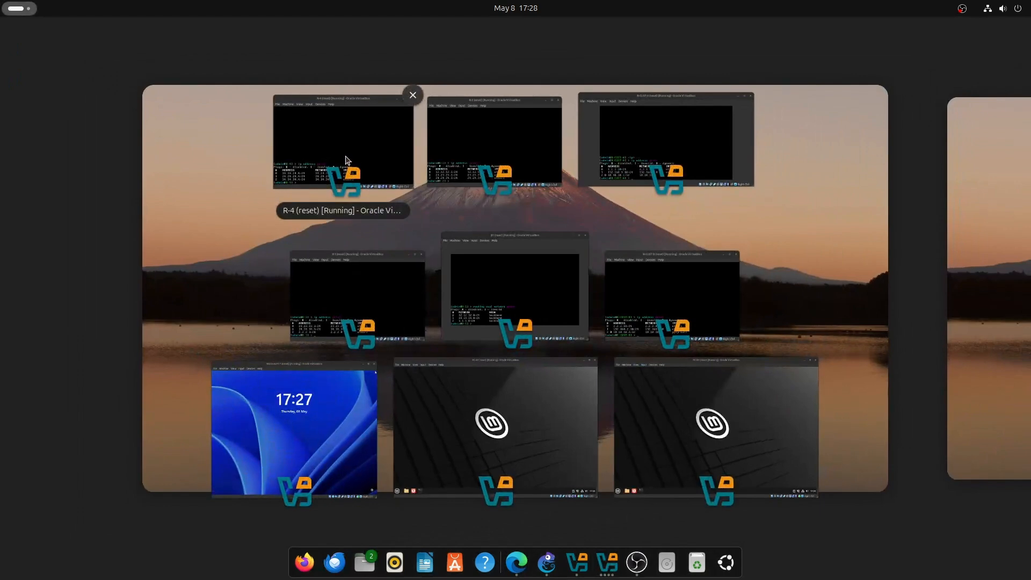
Print R-2's OSPF networks: 12.12.12.0/24, 23.23.23.0/24 and 24.24.24.0/24, all backbone.
click(501, 153)
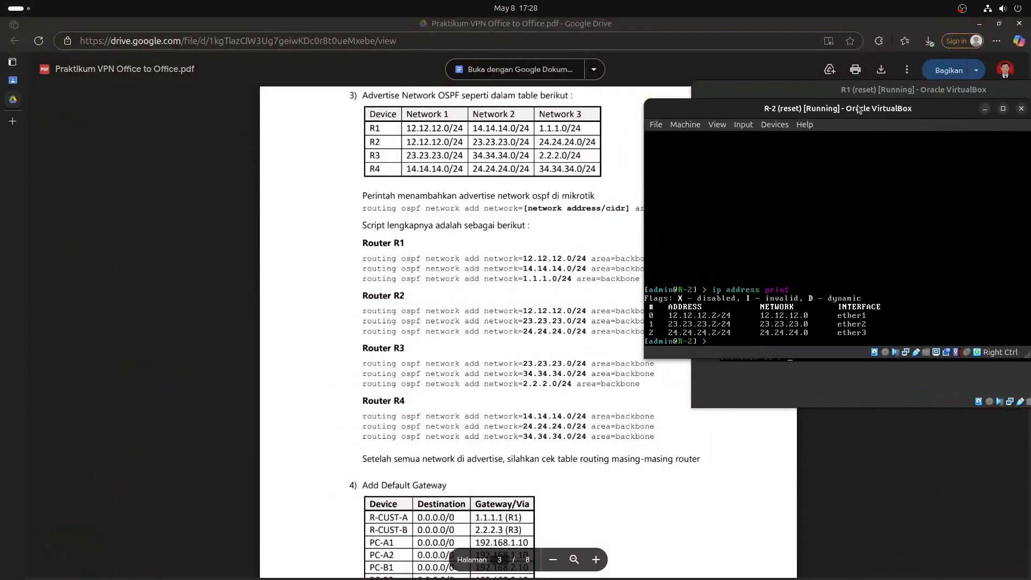
key(ctrl+l)
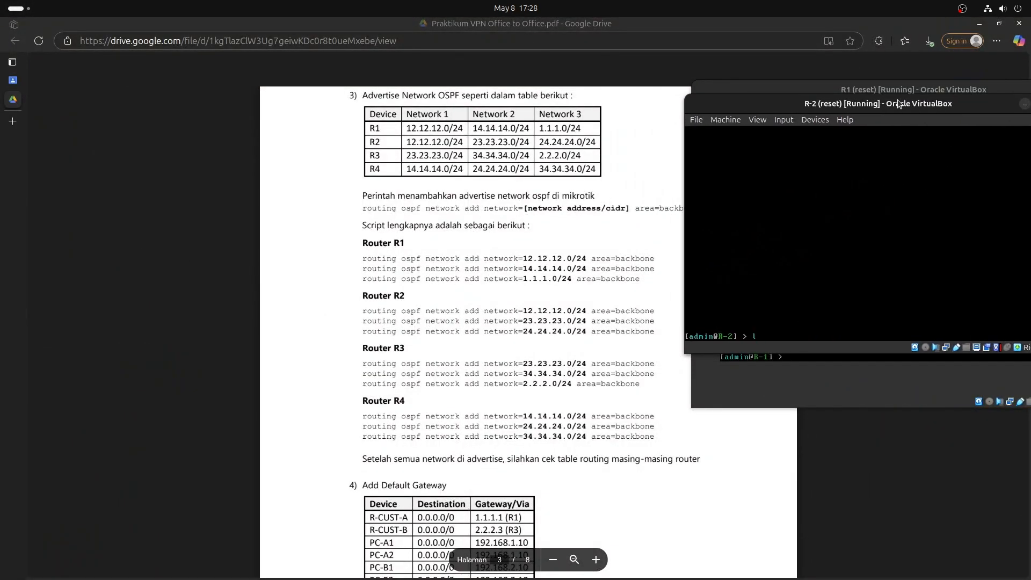
text(routing ospf network print)
key(Return)
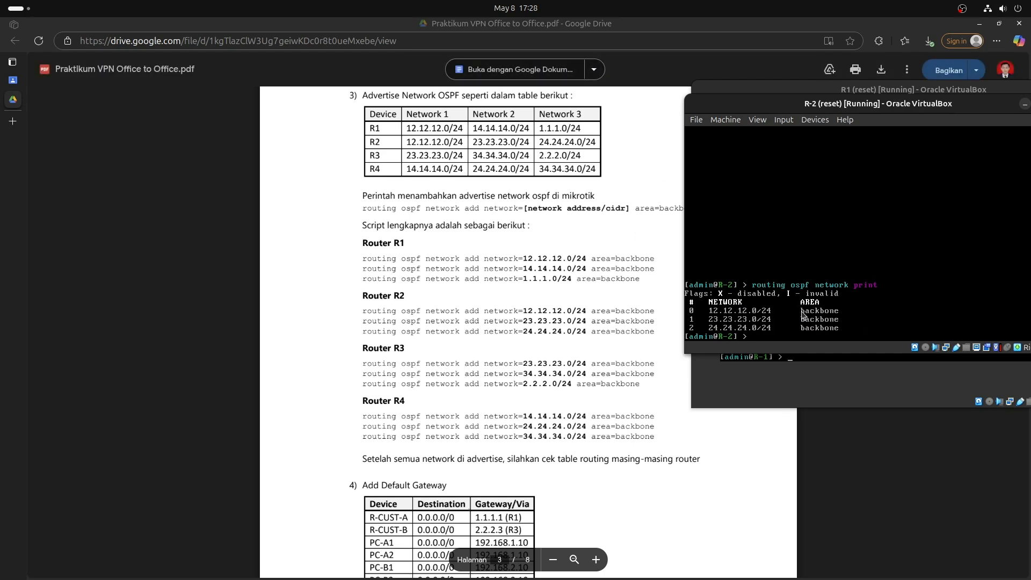
click(845, 332)
click(852, 318)
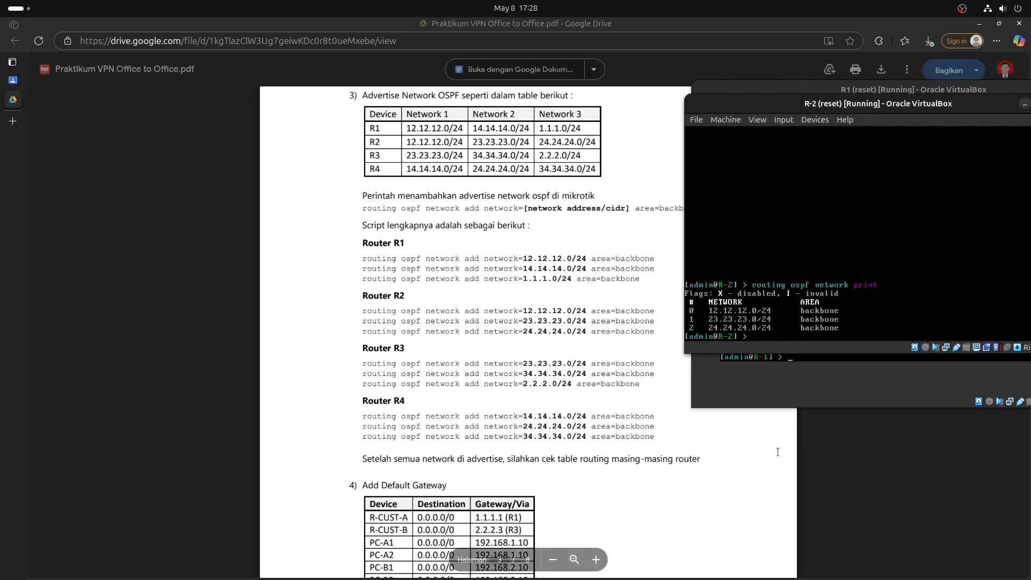
click(615, 570)
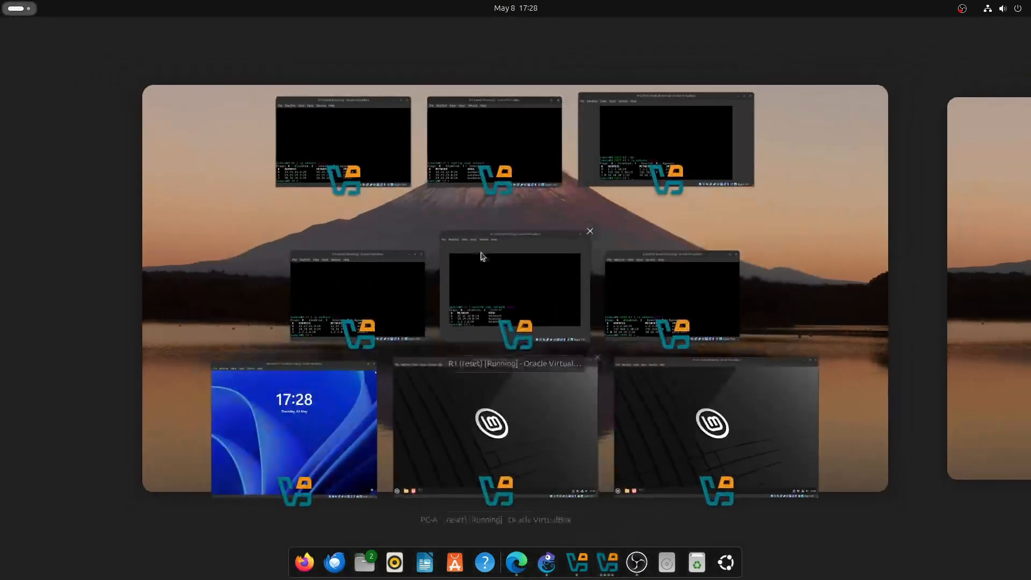
Print R-3's OSPF networks: 23.23.23.0/24, 34.34.34.0/24 and 2.2.2.0/24, all backbone.
click(376, 294)
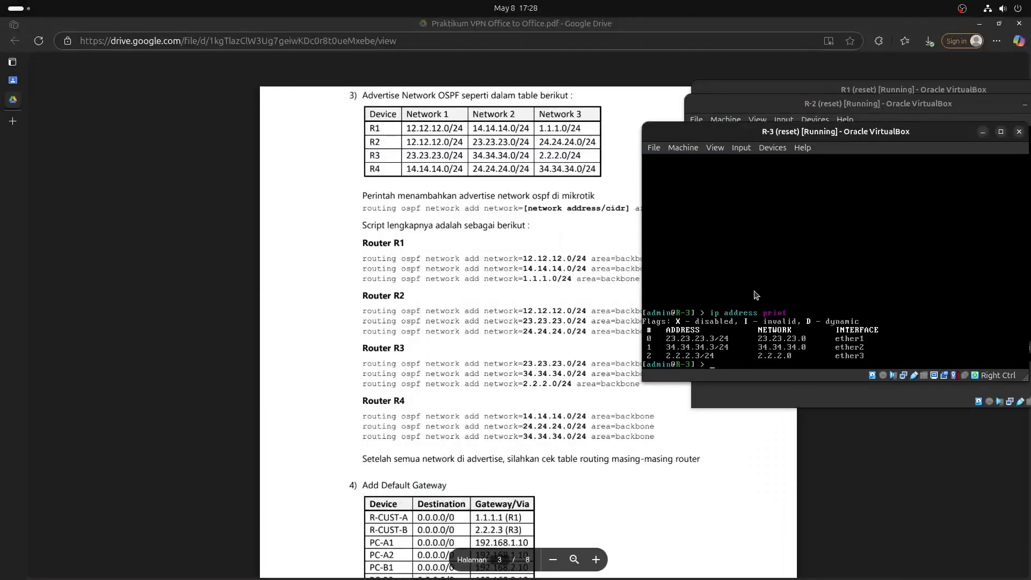
key(ctrl+l)
text(routin)
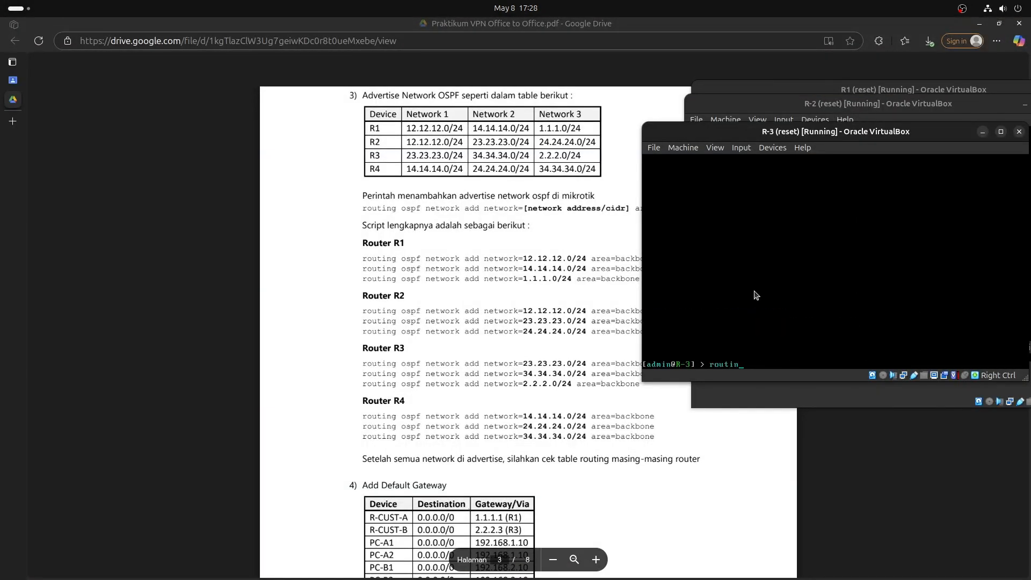
text(g ospf network print)
key(Return)
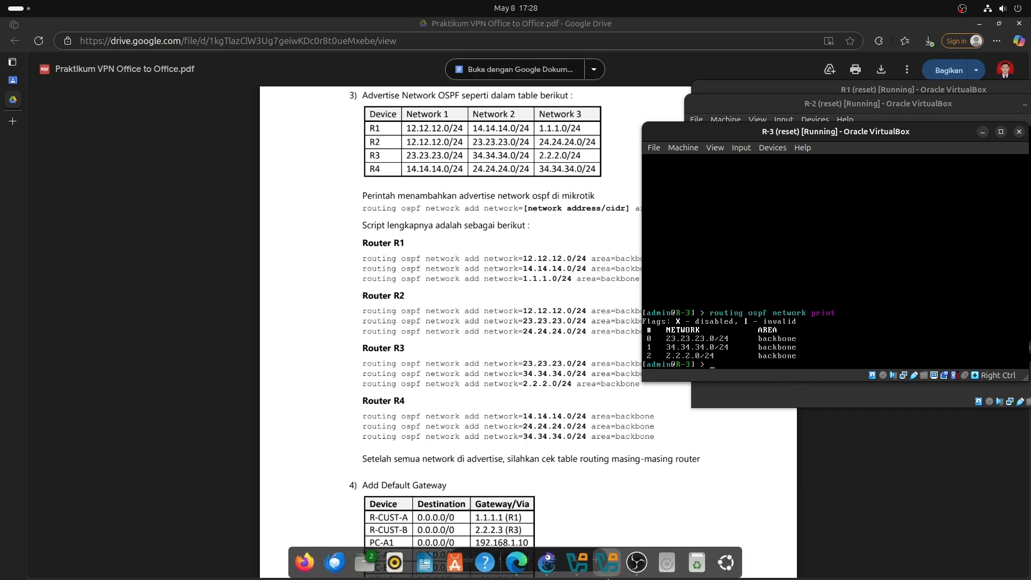
On R-4, run 'routing ospf network print', showing 14.14.14.0/24, 24.24.24.0/24 and 34.34.34.0/24.
click(607, 562)
click(391, 150)
text(rotu)
key(BackSpace)
text(uting ospf network print)
key(Return)
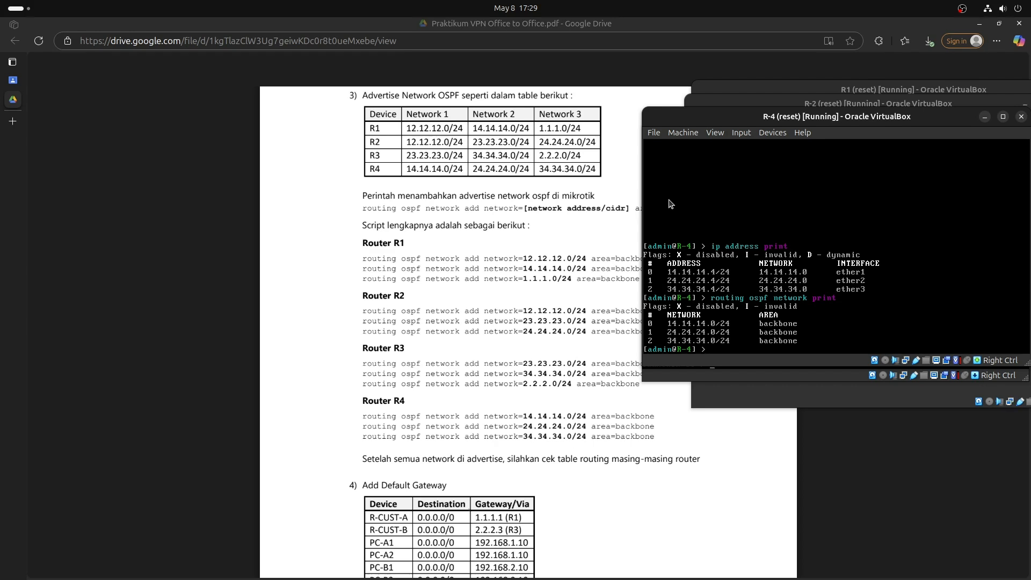
Scroll the PDF to step 4's gateways (R-CUST-A 1.1.1.1, R-CUST-B 2.2.2.3), then refocus R-4's console.
scroll(457, 206, down, 3)
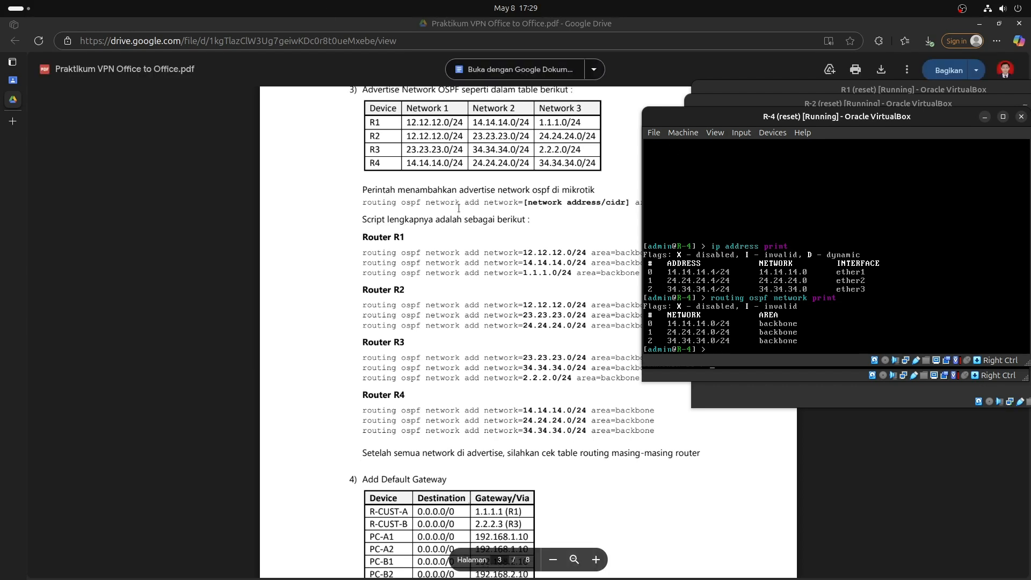
scroll(458, 206, down, 3)
drag(798, 120, 810, 119)
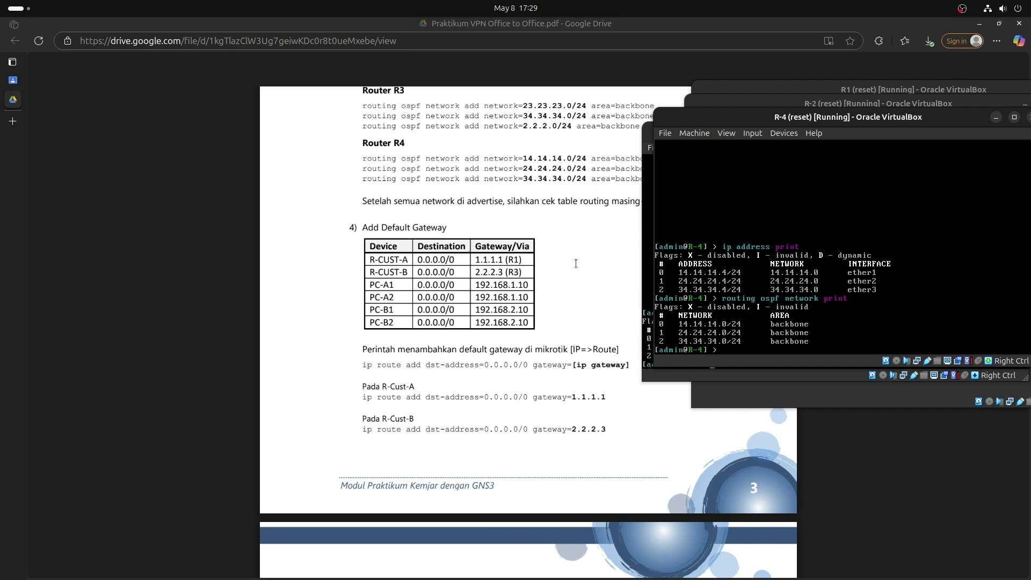
click(719, 272)
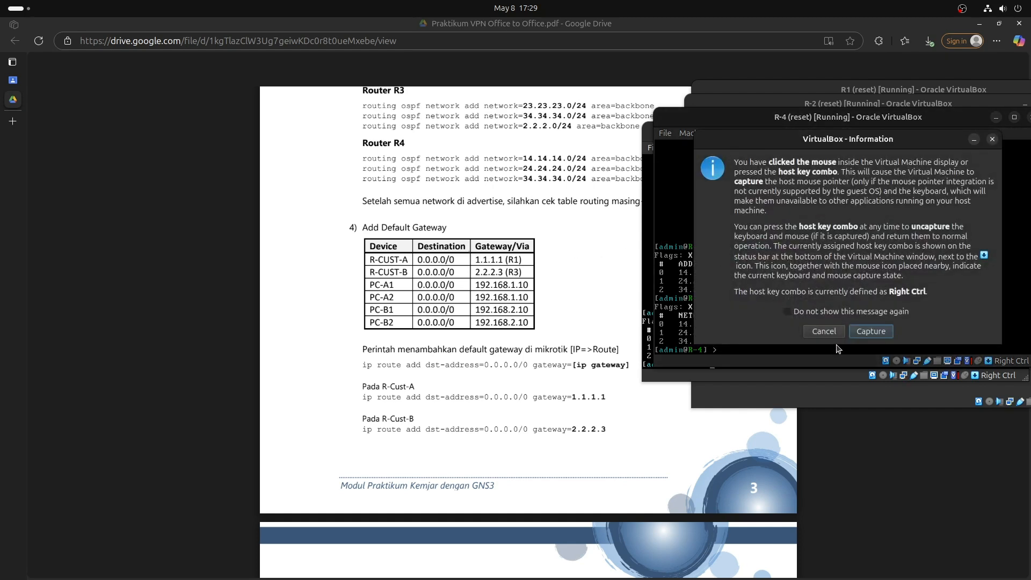
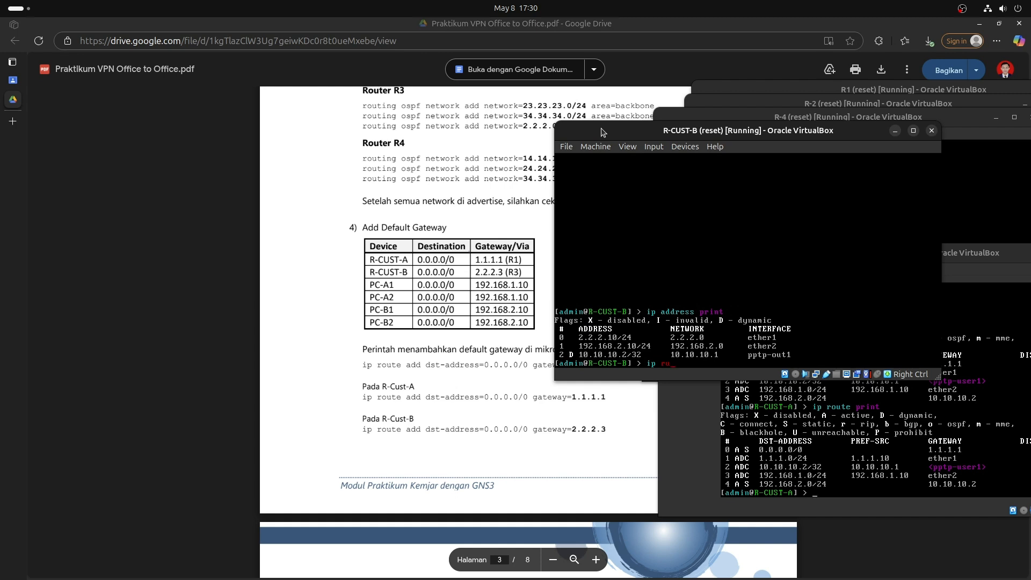
List R-CUST-B's routing table with 'ip route print'.
text(ute print)
key(Return)
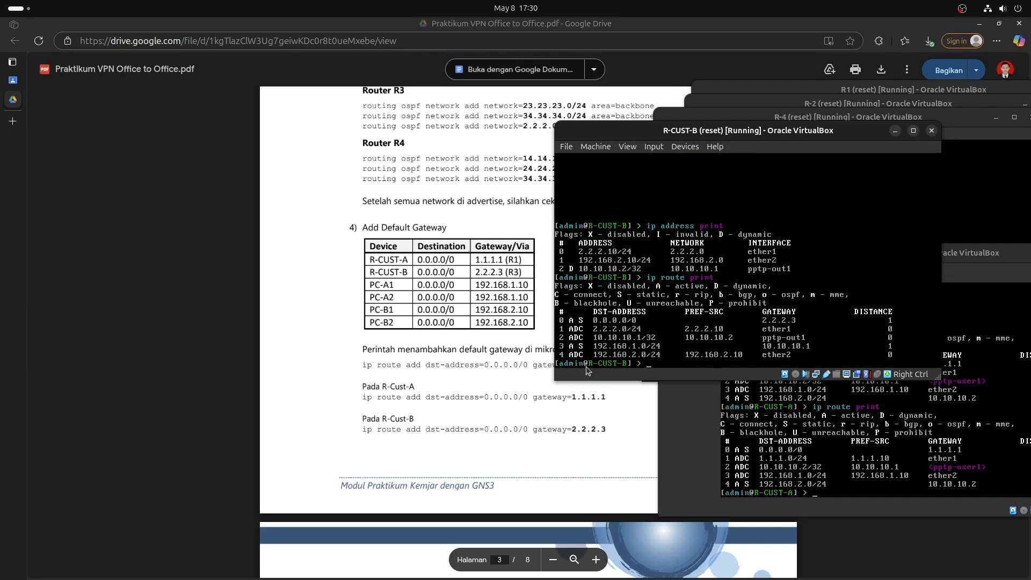
scroll(640, 472, down, 4)
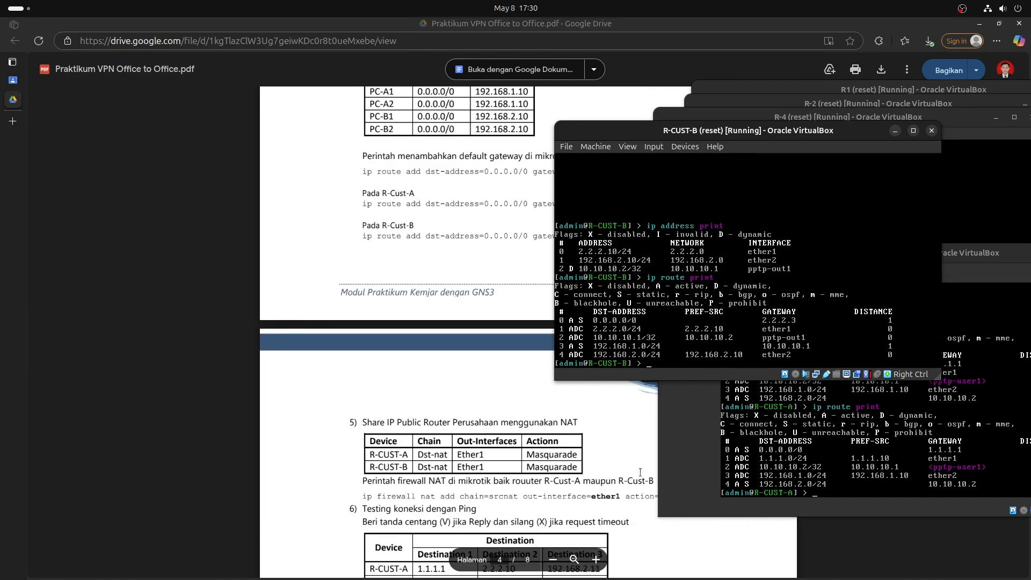
scroll(640, 472, down, 2)
scroll(640, 477, up, 2)
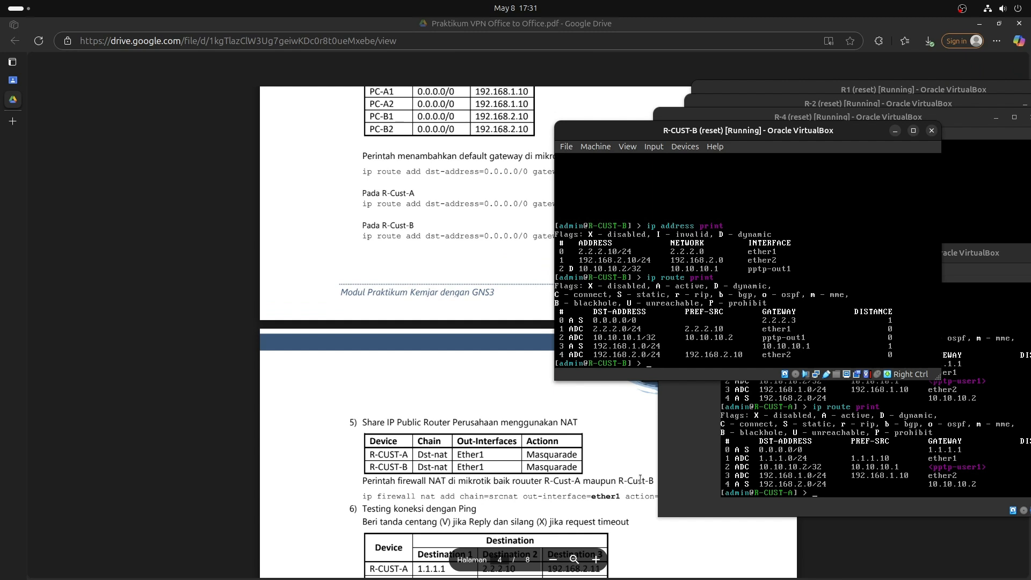
Run 'ip firewall nat print' on R-CUST-B, showing the srcnat masquerade rule on ether1.
click(694, 267)
key(Return)
text(ip route)
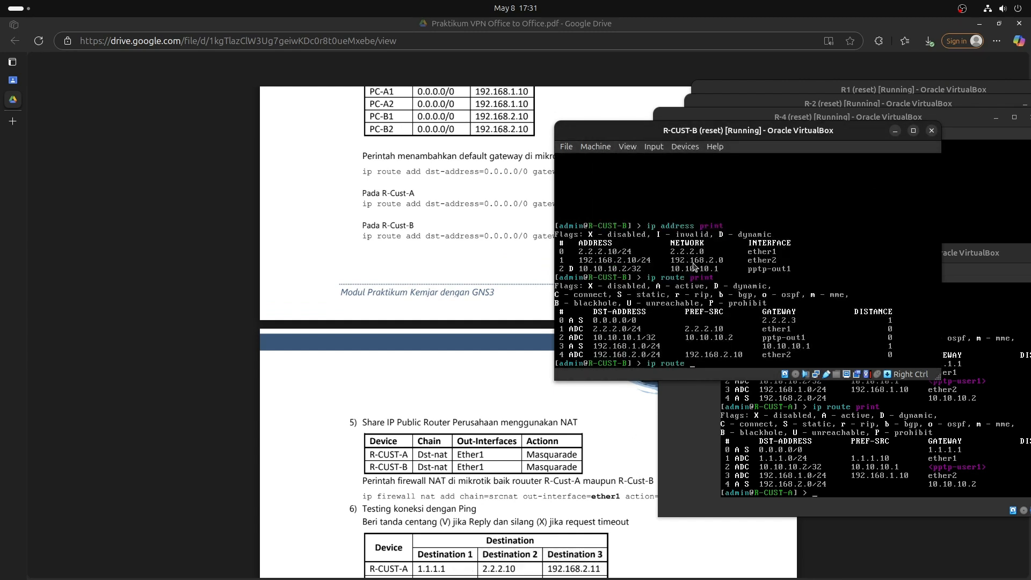
key(BackSpace)
key(BackSpace)
key(BackSpace)
key(BackSpace)
key(BackSpace)
key(BackSpace)
text(firewall nat print)
key(Return)
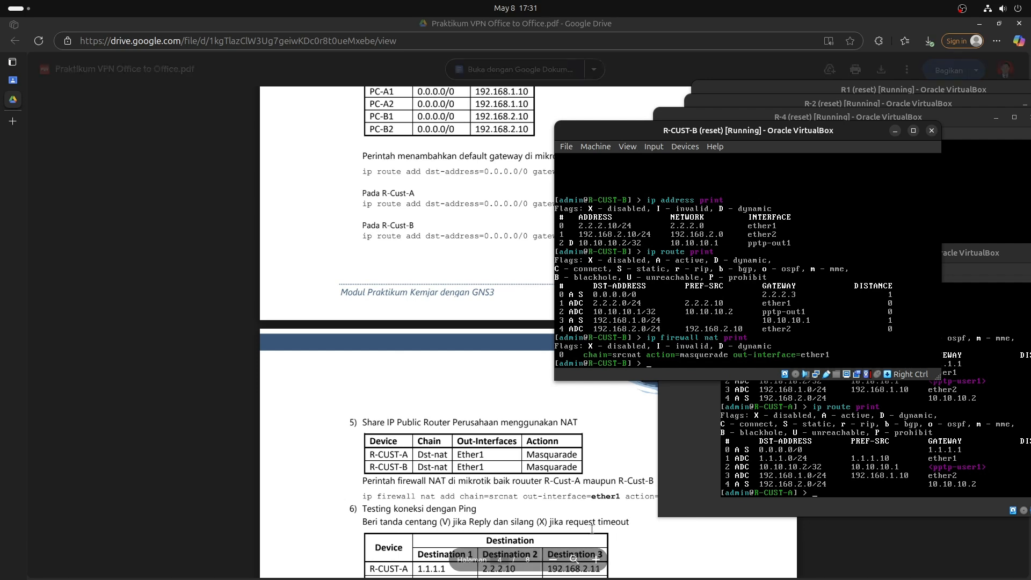
Mark the NAT command text in the lab guide PDF, then return to R-CUST-B's console.
click(589, 494)
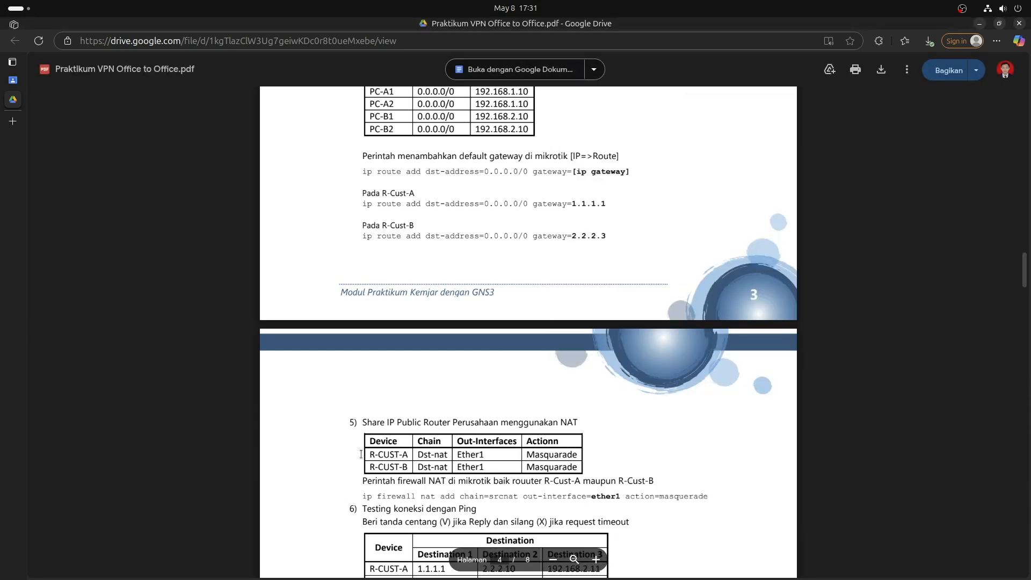
drag(364, 501, 713, 510)
click(716, 525)
key(alt+Tab)
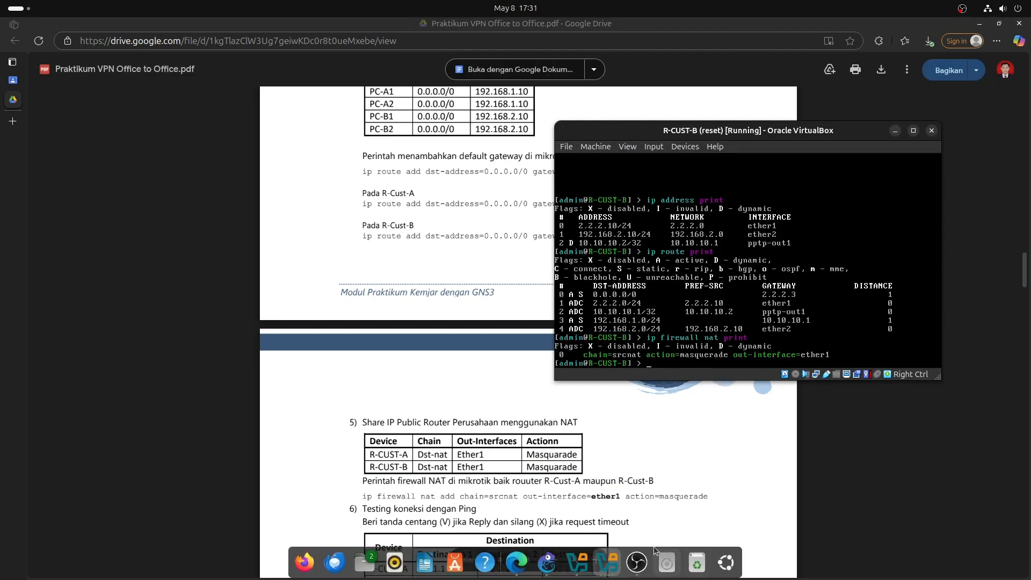
Switch to R-CUST-A's console and run 'ip firewall nat print', showing masquerade on ether1.
click(608, 562)
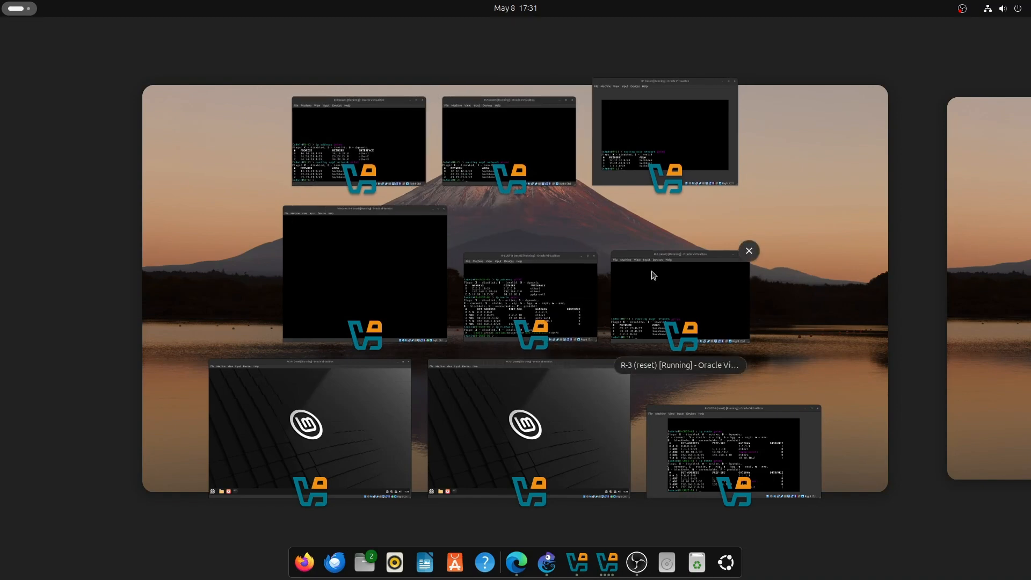
click(714, 432)
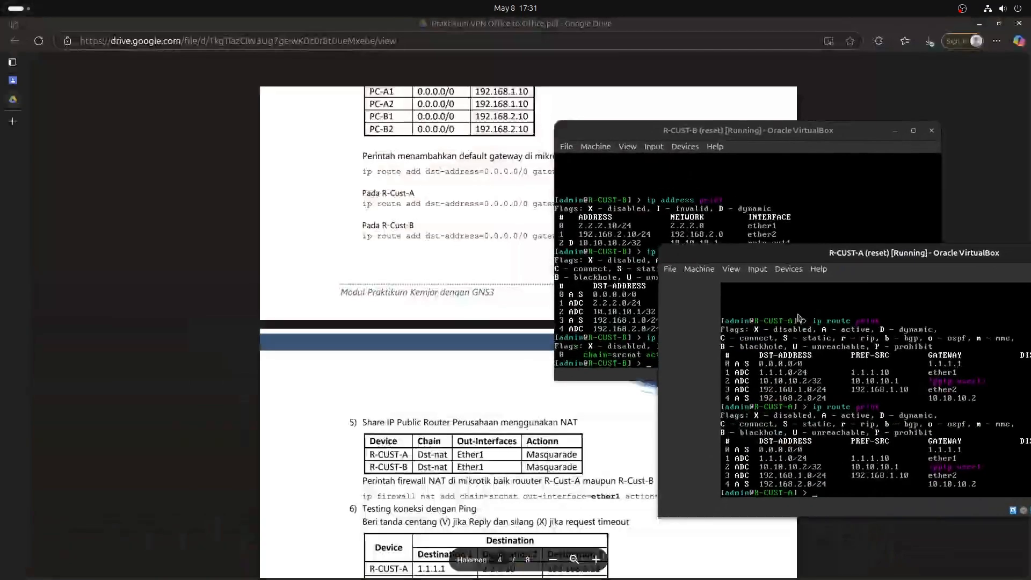
text(ip firewall )
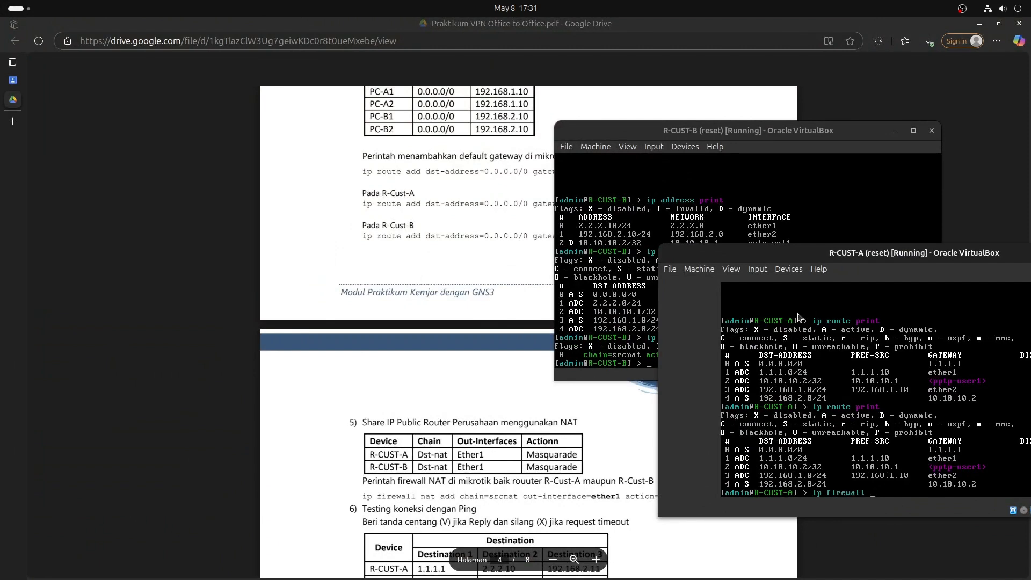
text(nat print)
key(Return)
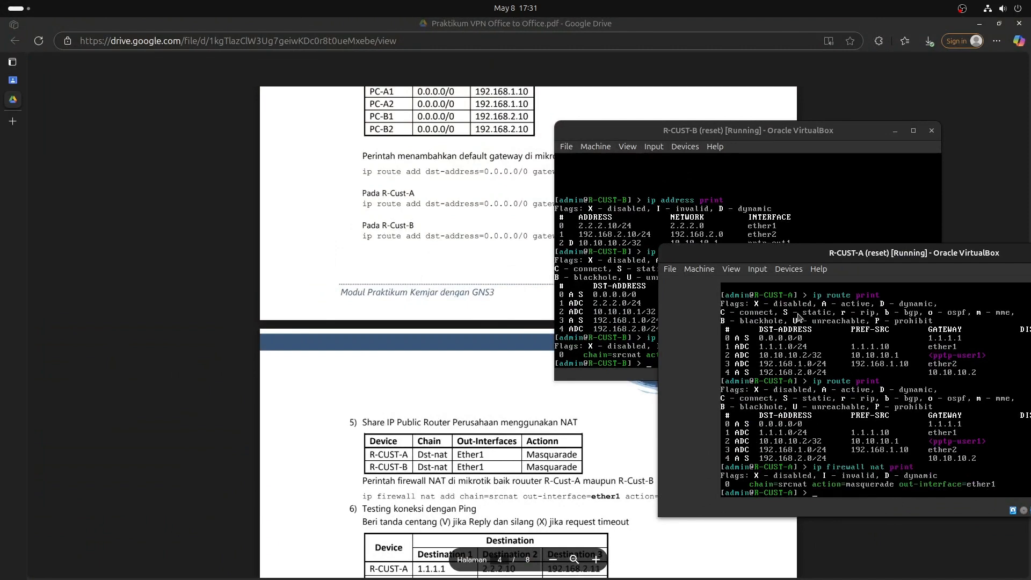
Scroll the lab guide PDF, then bring R-CUST-A's console back and move it up-left.
click(442, 407)
scroll(443, 407, down, 3)
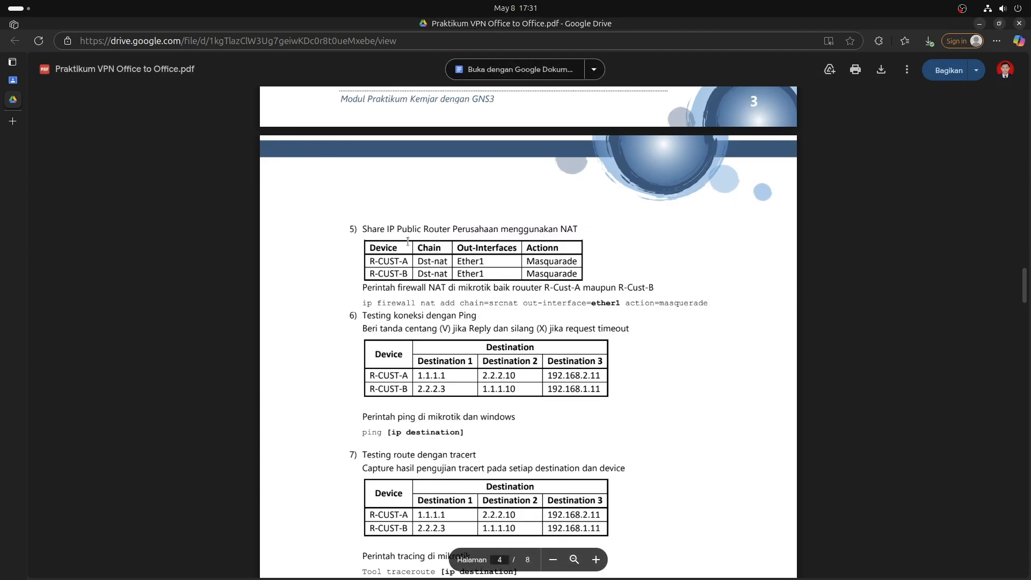
mouse_move(768, 578)
click(608, 574)
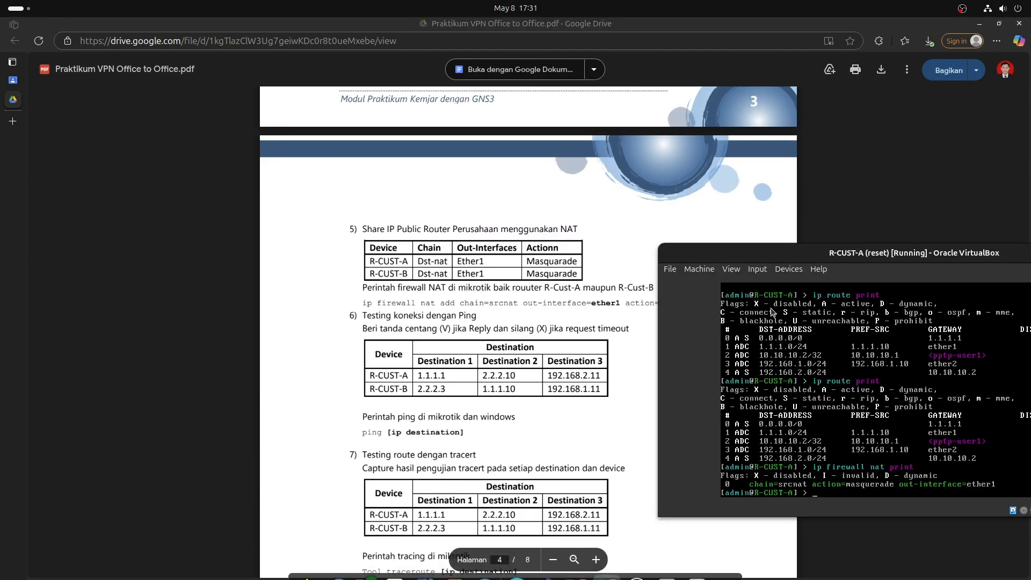
drag(808, 259, 729, 158)
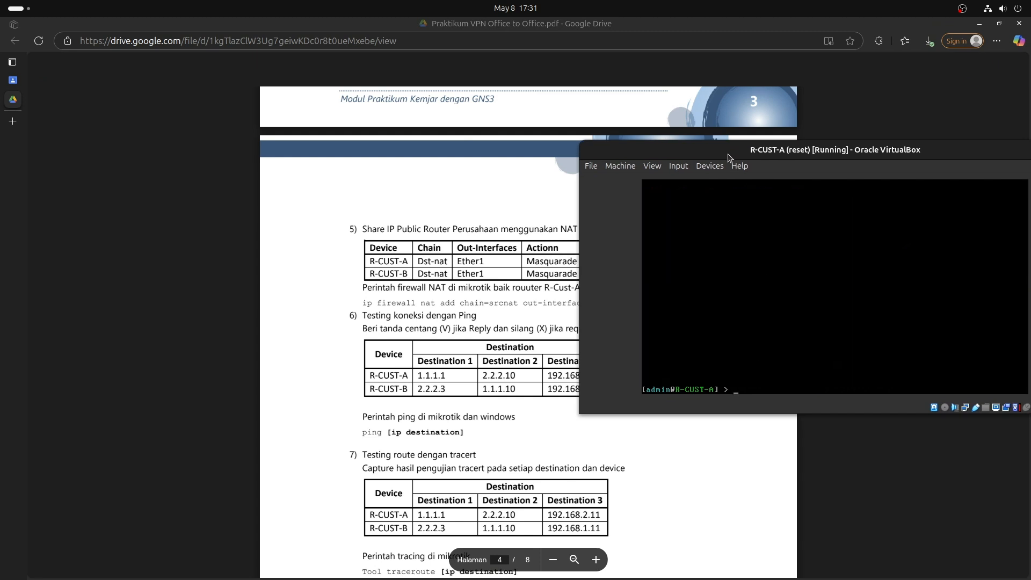
Ping 1.1.1.1 and 2.2.2.10 from R-CUST-A, both replying with no loss.
text(ping 1.1.1.1)
key(Return)
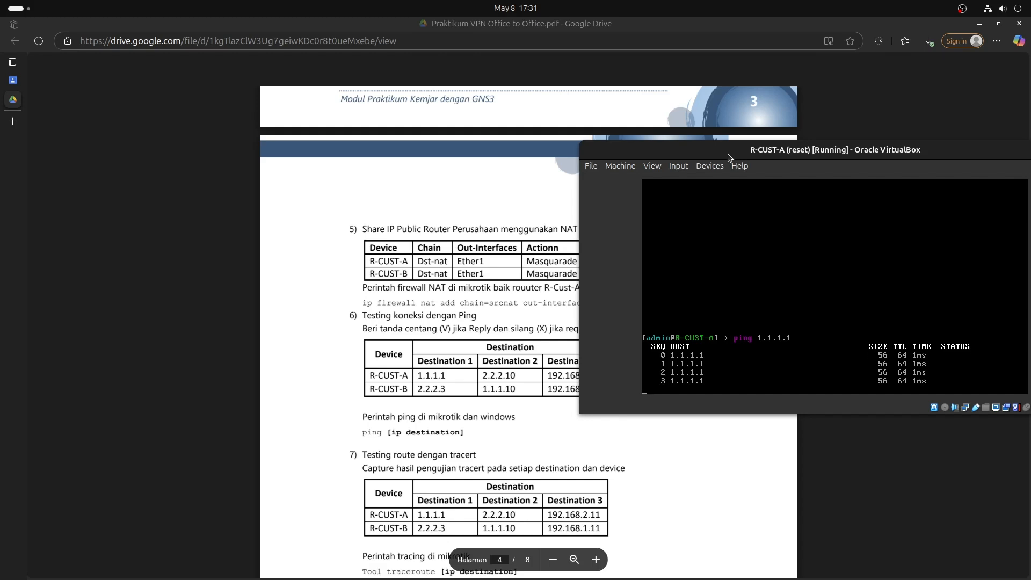
key(ctrl+c)
text(pi)
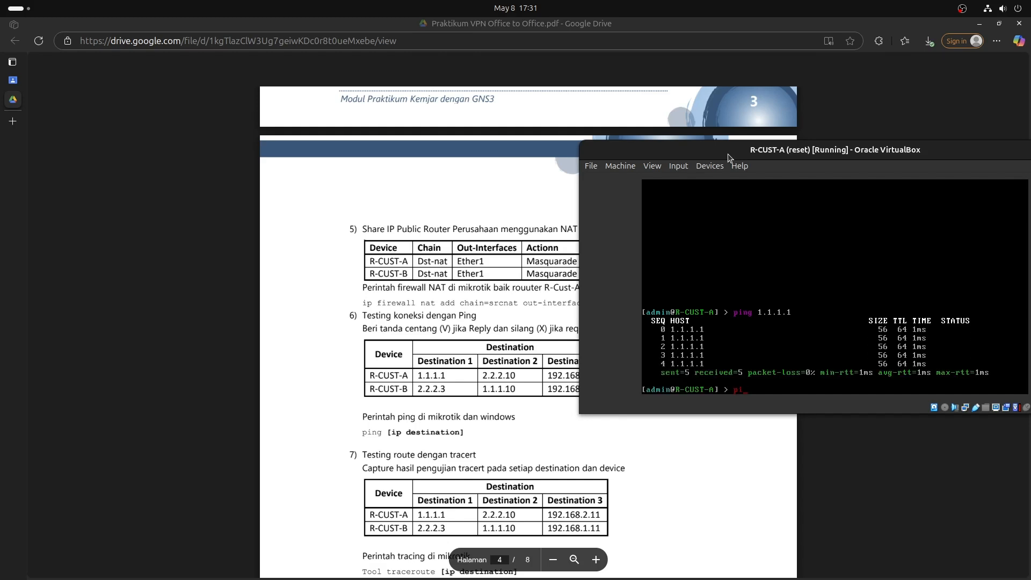
text(ng 2.2.2.10)
key(Return)
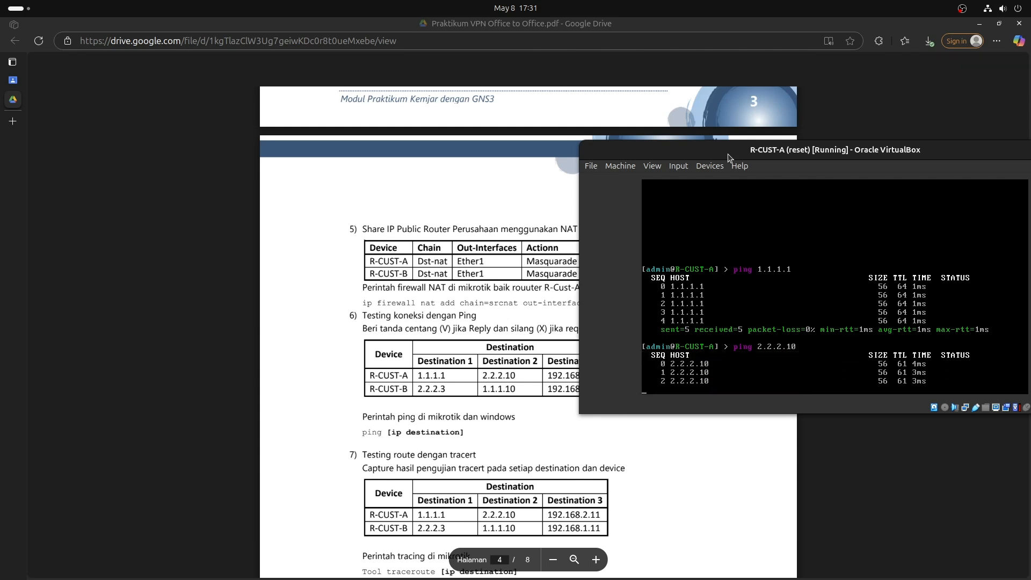
drag(729, 157, 684, 143)
key(ctrl+c)
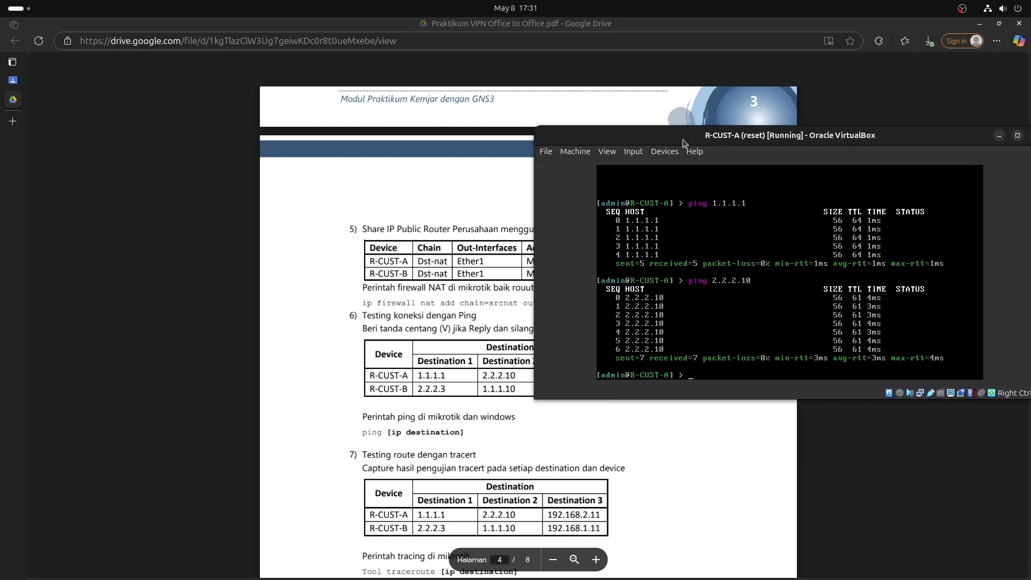
Ping 192.168.2.11 from R-CUST-A, getting replies with 0% loss.
text(ping 192.168.2.11)
drag(683, 140, 738, 81)
key(Return)
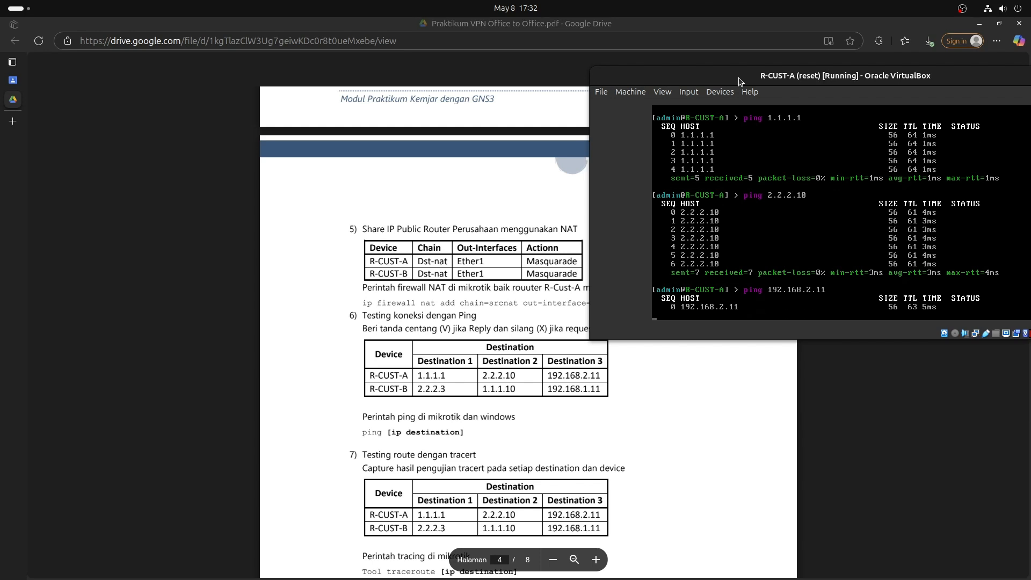
key(ctrl+c)
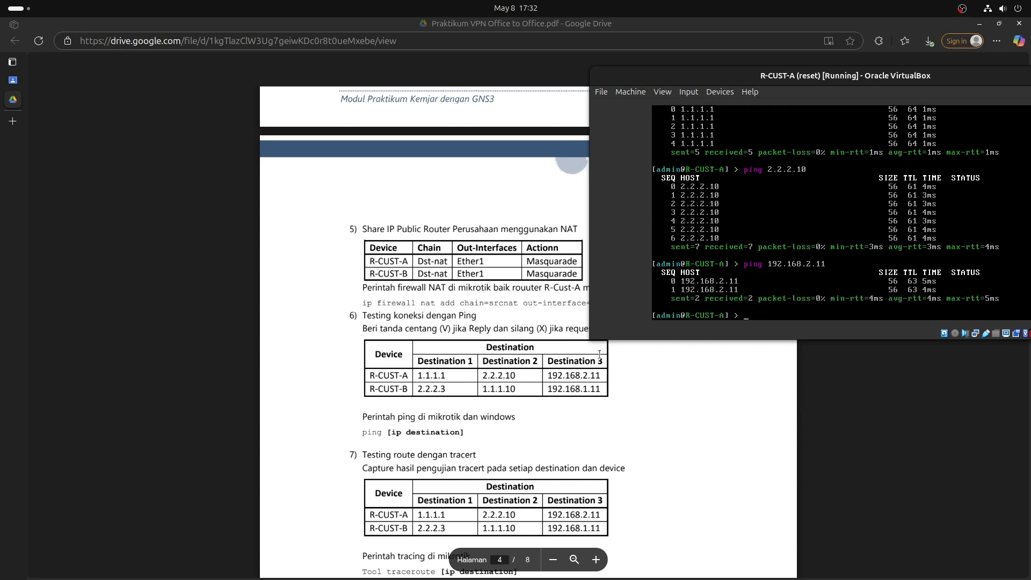
text(traceroute)
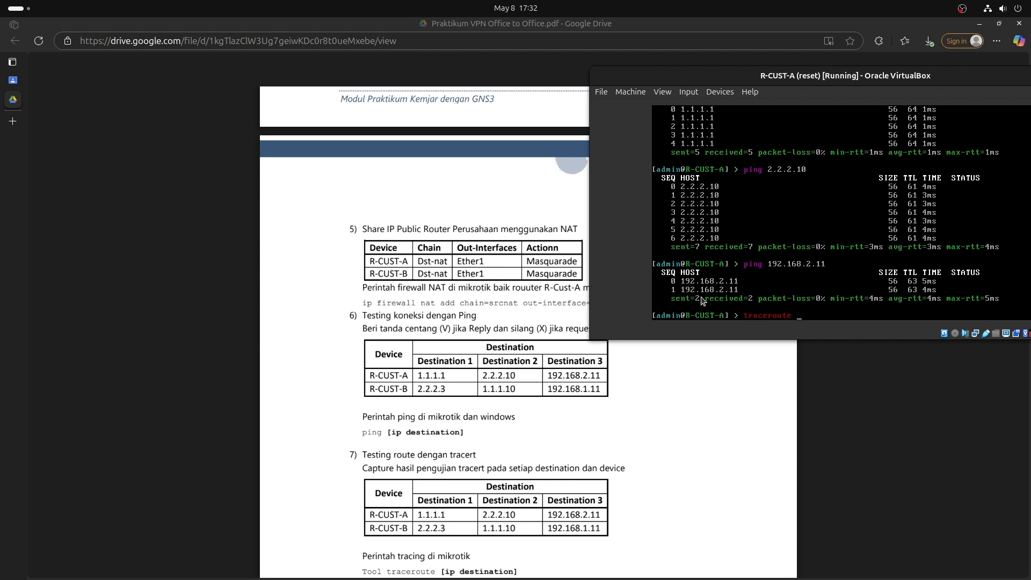
Traceroute from R-CUST-A to 1.1.1.1 and to 2.2.2.10 via 14.14.14.4 and 23.23.23.3.
key(Home)
text(tool )
text(  1.1.1.1)
key(Return)
key(q)
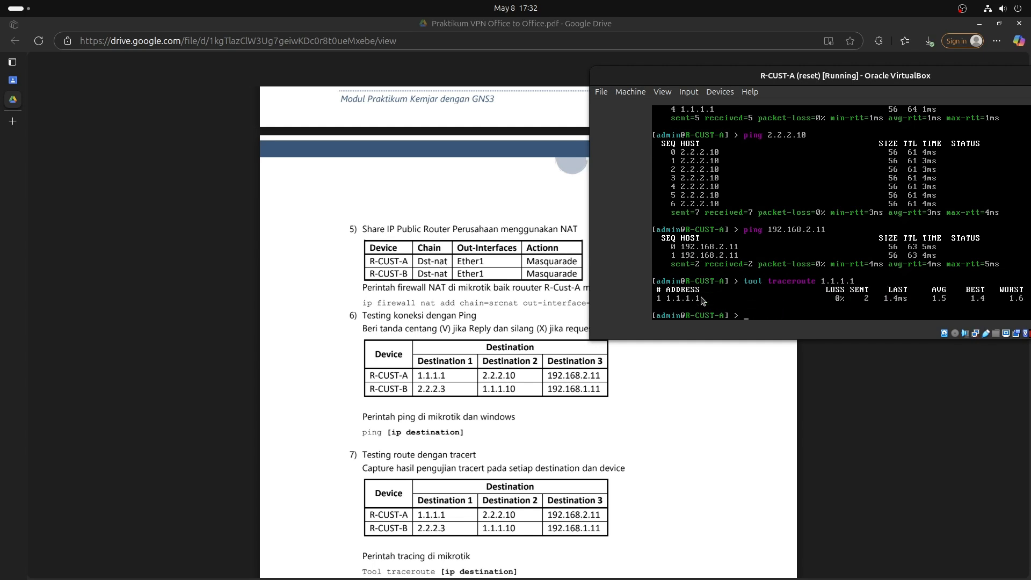
key(Up)
key(BackSpace)
key(BackSpace)
key(BackSpace)
key(BackSpace)
text(2.2.2.10)
key(Return)
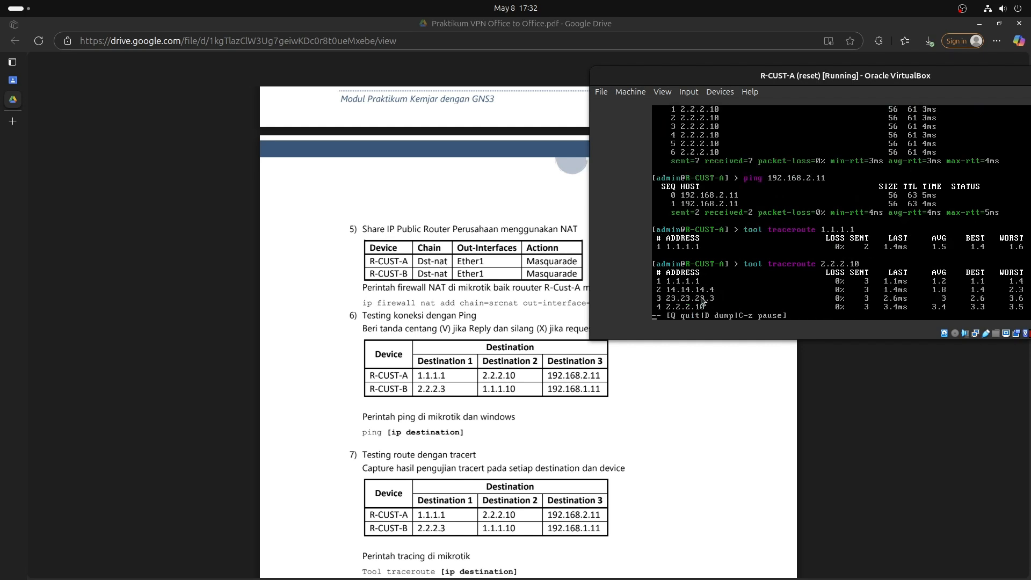
key(q)
Traceroute from R-CUST-A to 192.168.2.11, passing through 10.10.10.2, then center the console.
key(Up)
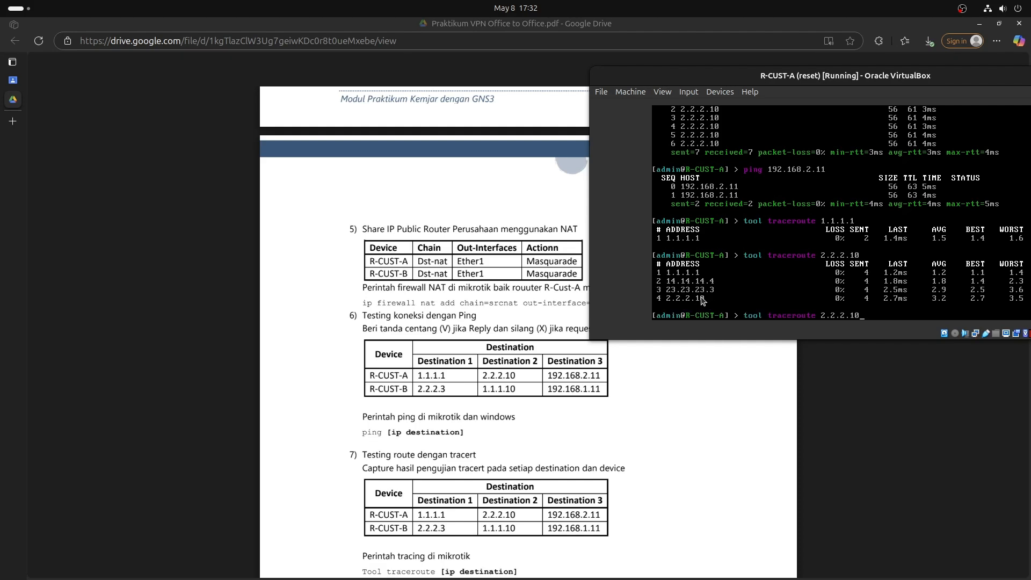
key(BackSpace)
key(BackSpace)
key(BackSpace)
key(BackSpace)
key(BackSpace)
key(BackSpace)
key(BackSpace)
key(BackSpace)
key(BackSpace)
key(BackSpace)
key(BackSpace)
text(te 192.168.12.11)
key(Return)
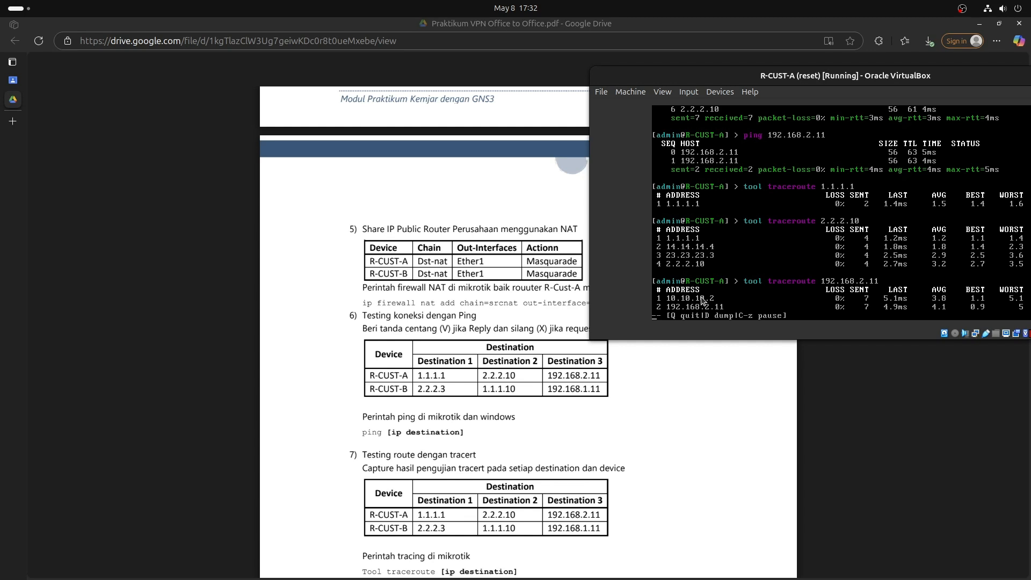
key(q)
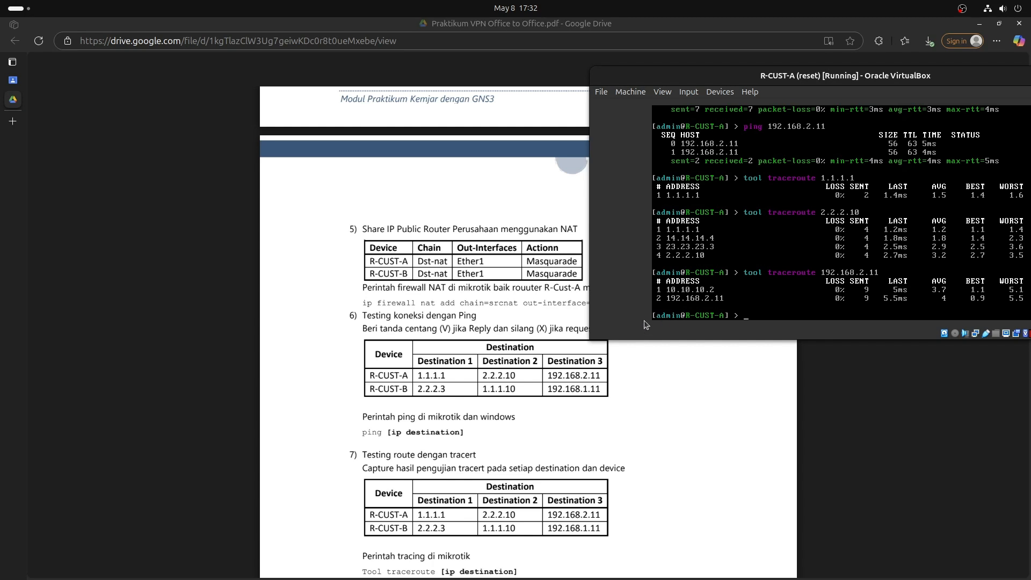
drag(697, 75, 406, 60)
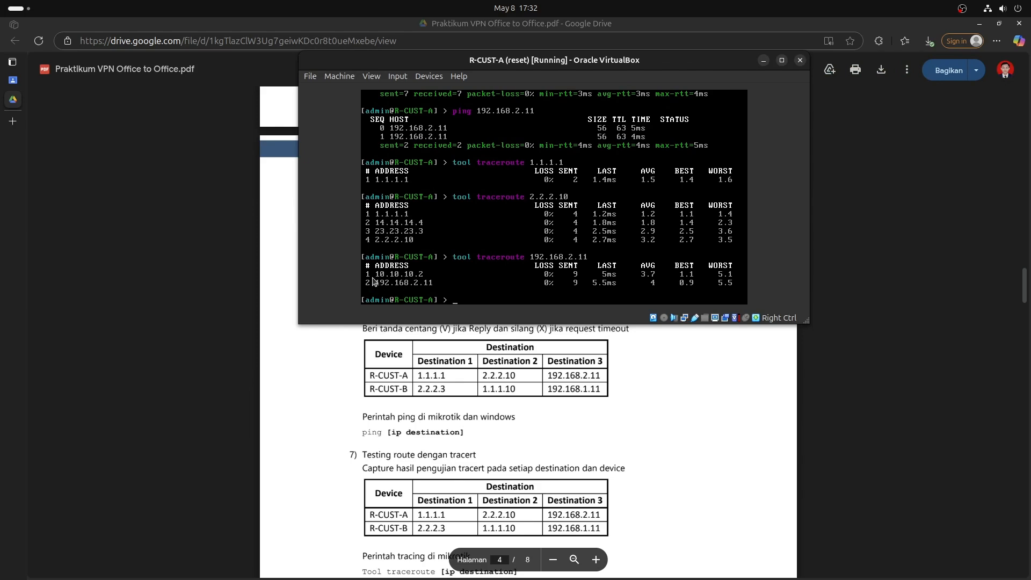
Switch to the Windows11-1 VM and sign in with its PIN.
click(416, 275)
click(529, 281)
mouse_move(618, 579)
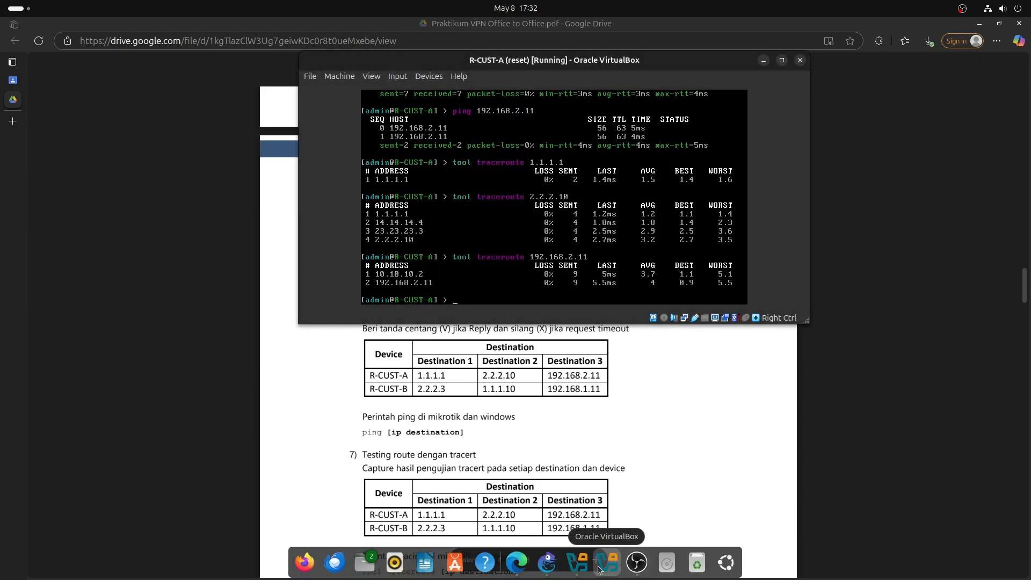
click(607, 562)
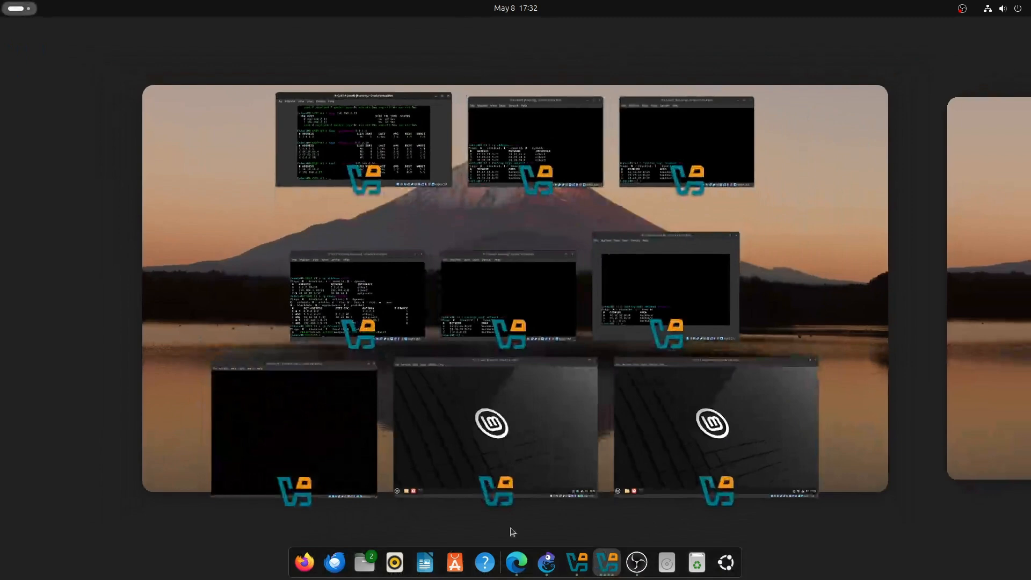
click(341, 480)
click(434, 352)
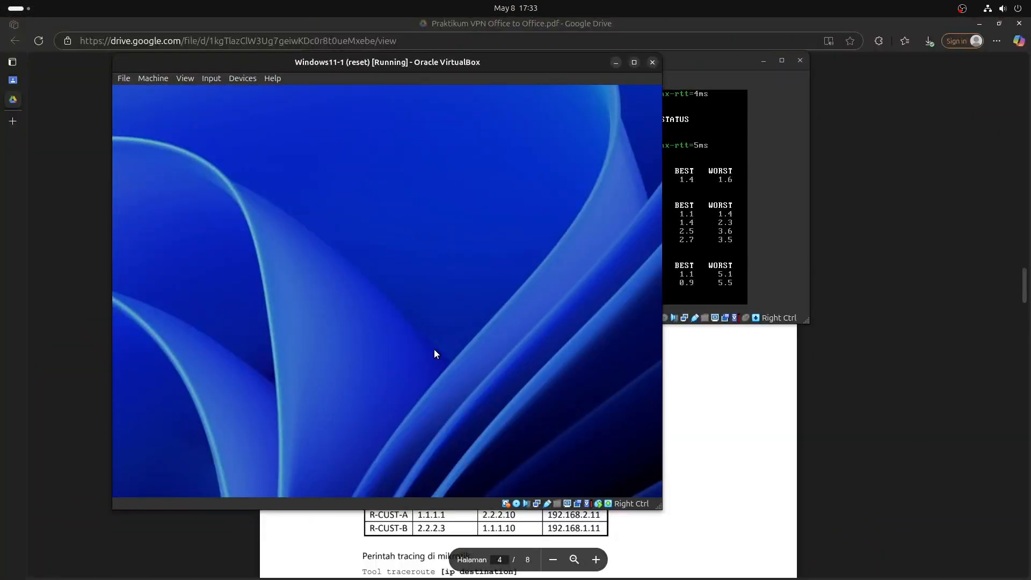
text(••••)
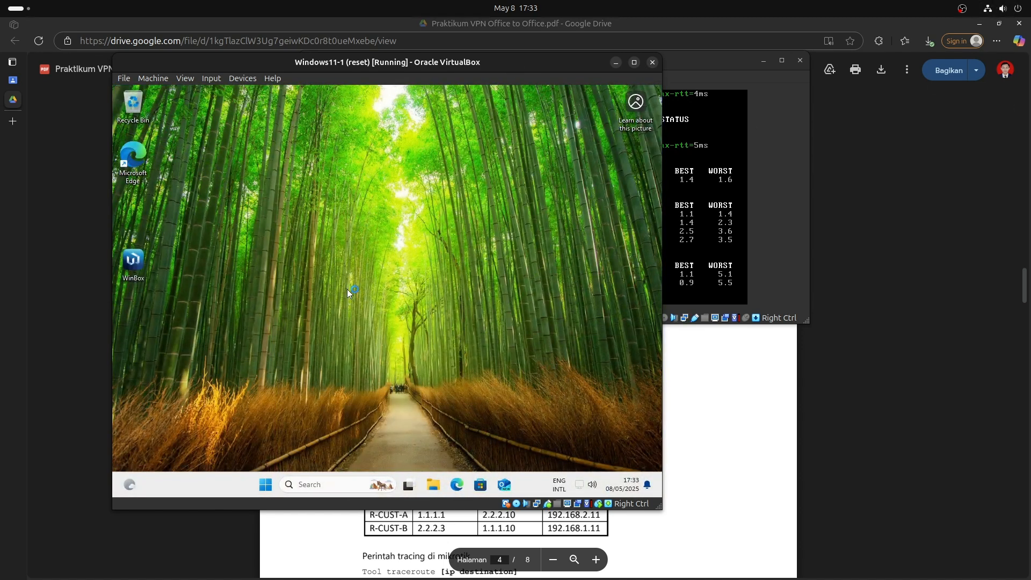
Log into R-CUST-A with WinBox and review its PPP interfaces, selecting the pptp-user1 binding.
double_click(129, 260)
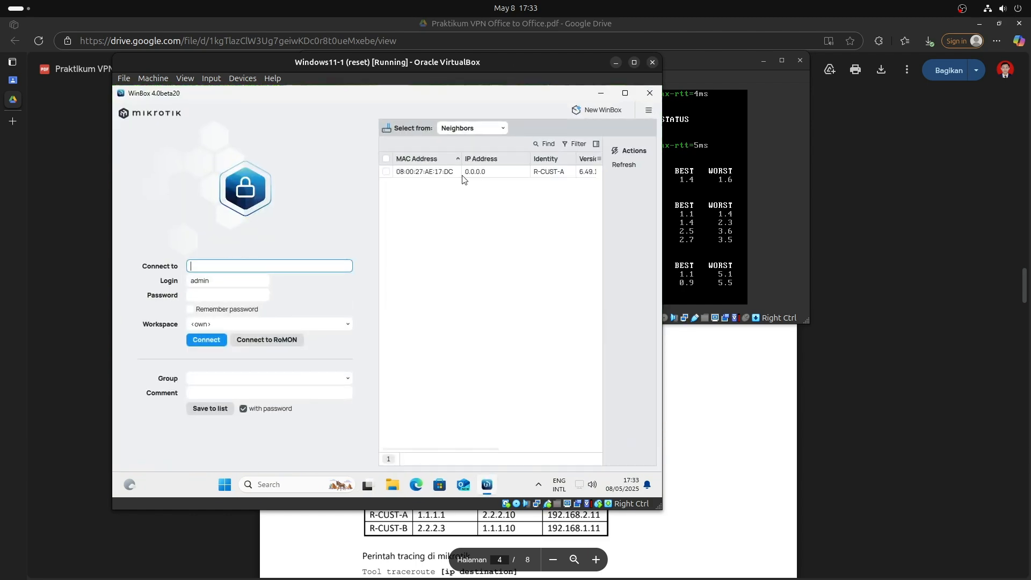
click(467, 172)
click(209, 295)
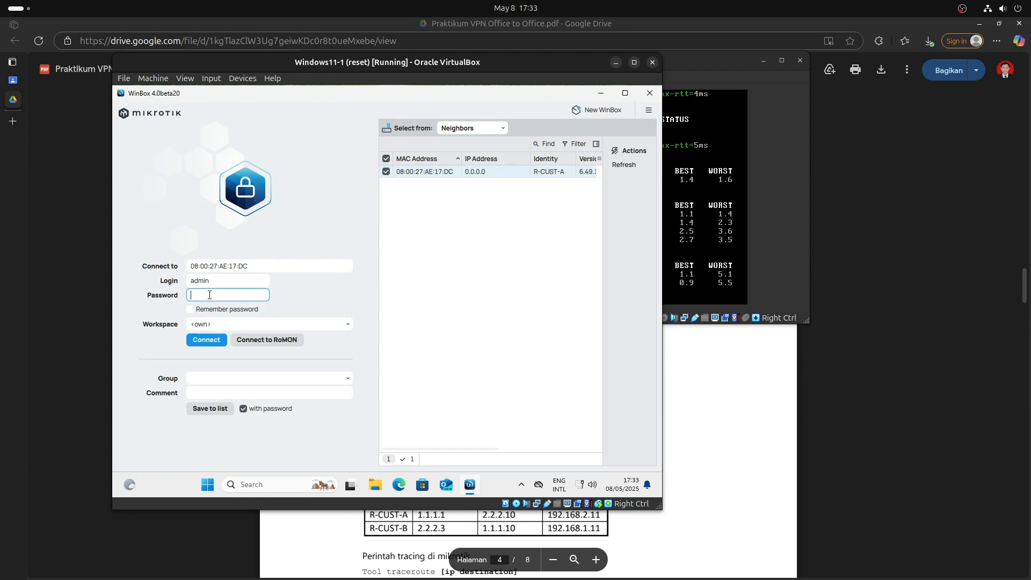
text(•••••)
key(Return)
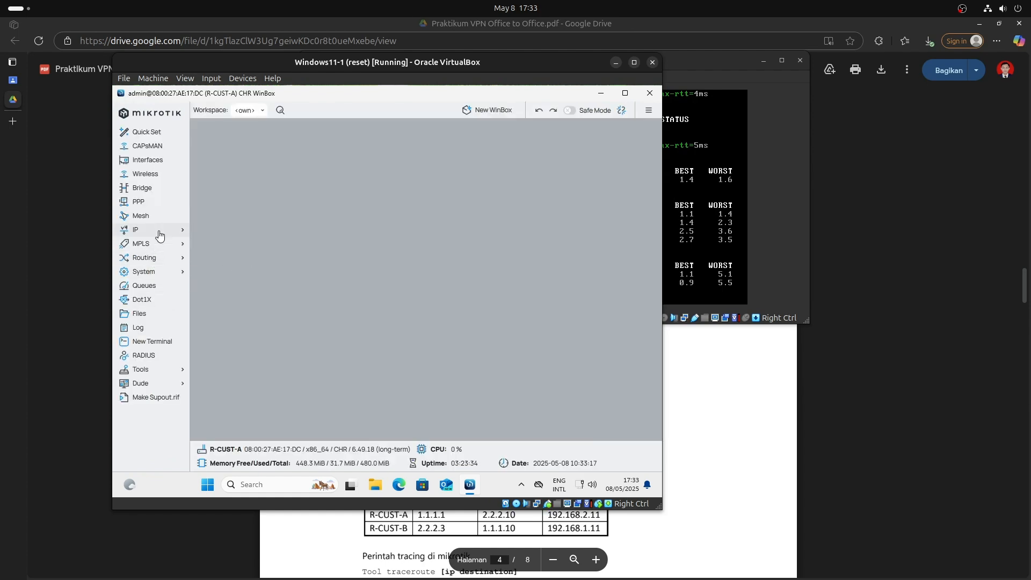
click(153, 203)
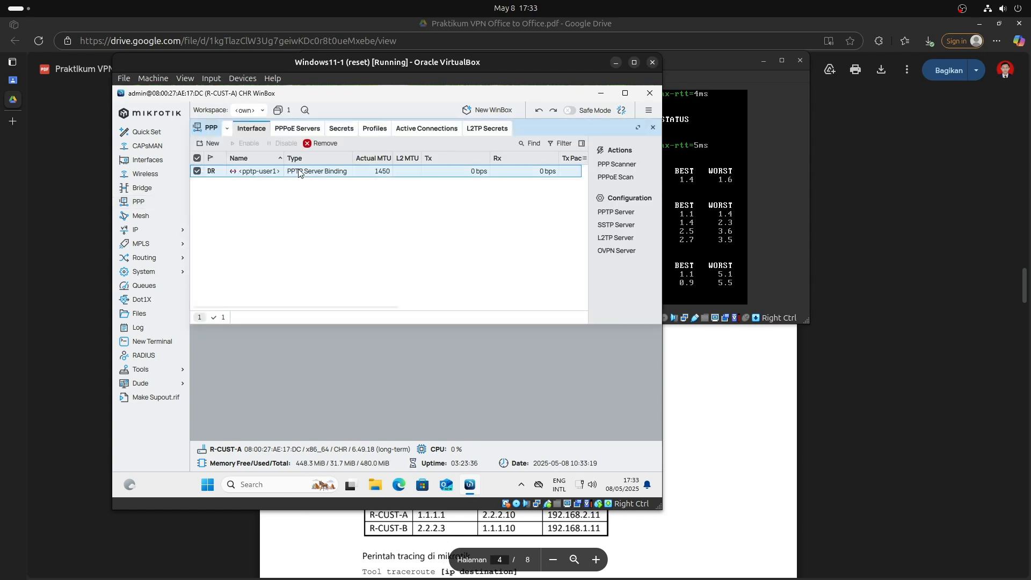
click(322, 210)
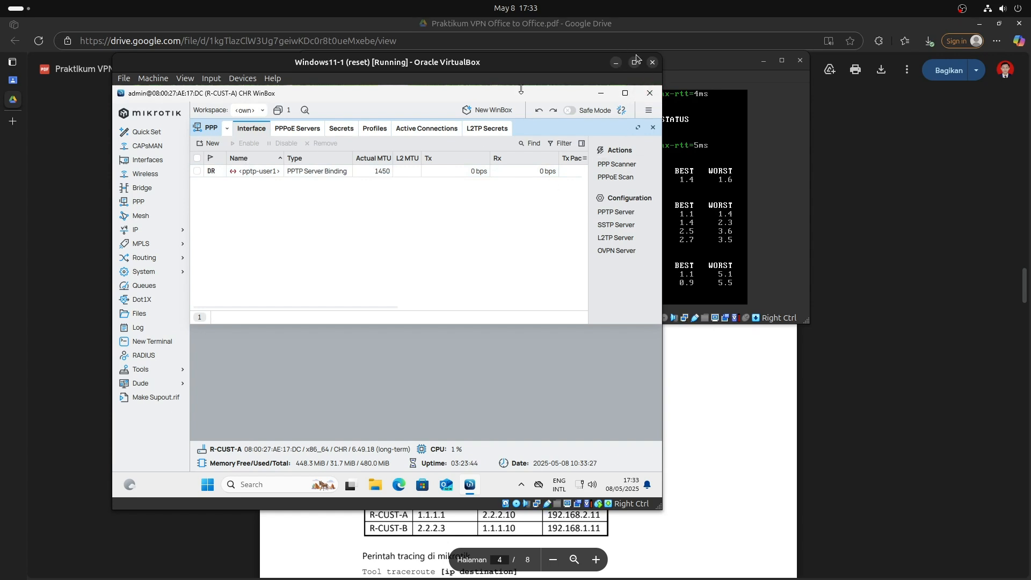
click(324, 172)
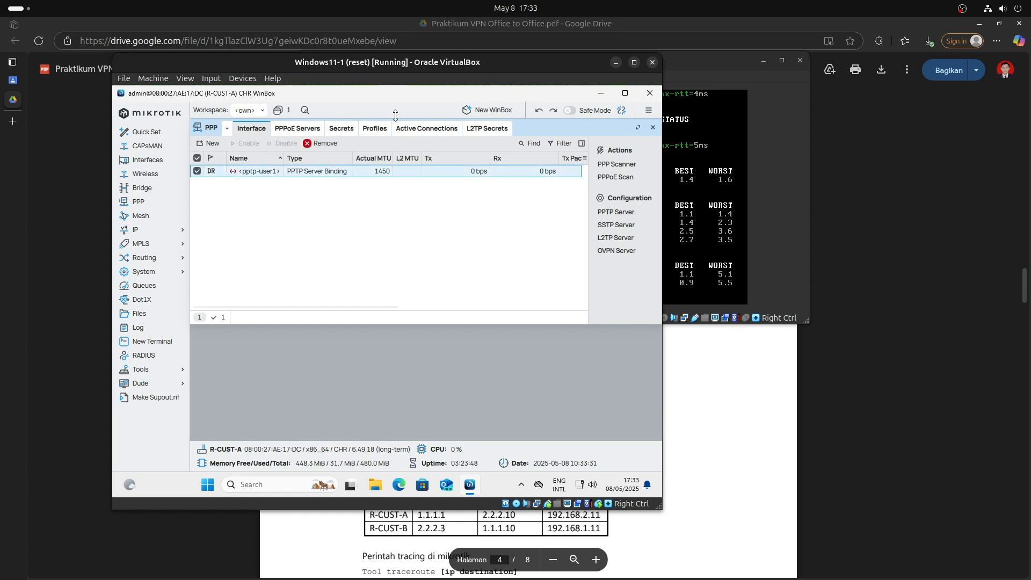
Power off the Windows11-1 VM and return to the GNS3 topology.
click(653, 62)
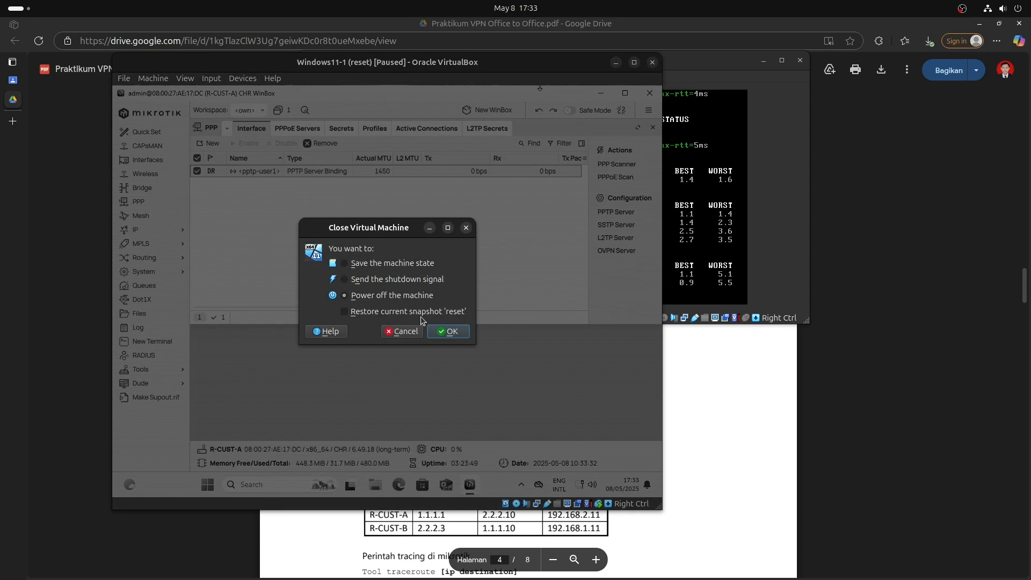
click(444, 332)
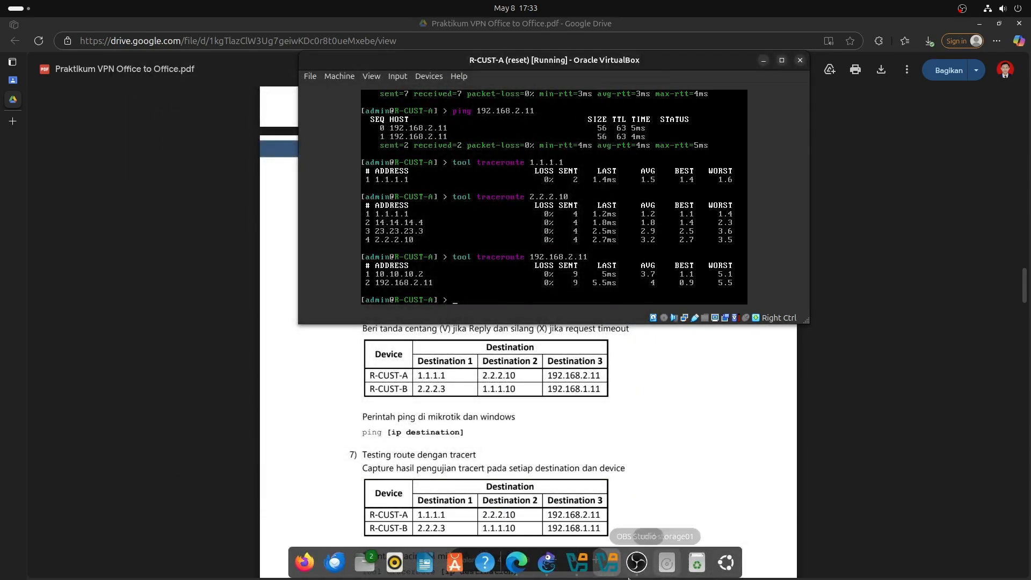
click(548, 562)
right_click(725, 180)
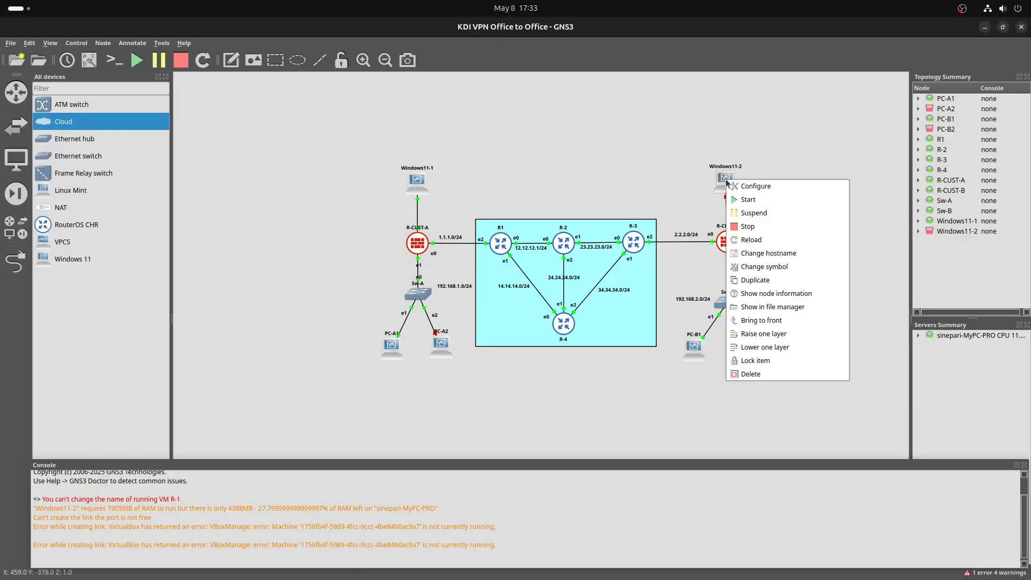
Stop the Windows11-1 node in GNS3.
right_click(421, 179)
click(450, 232)
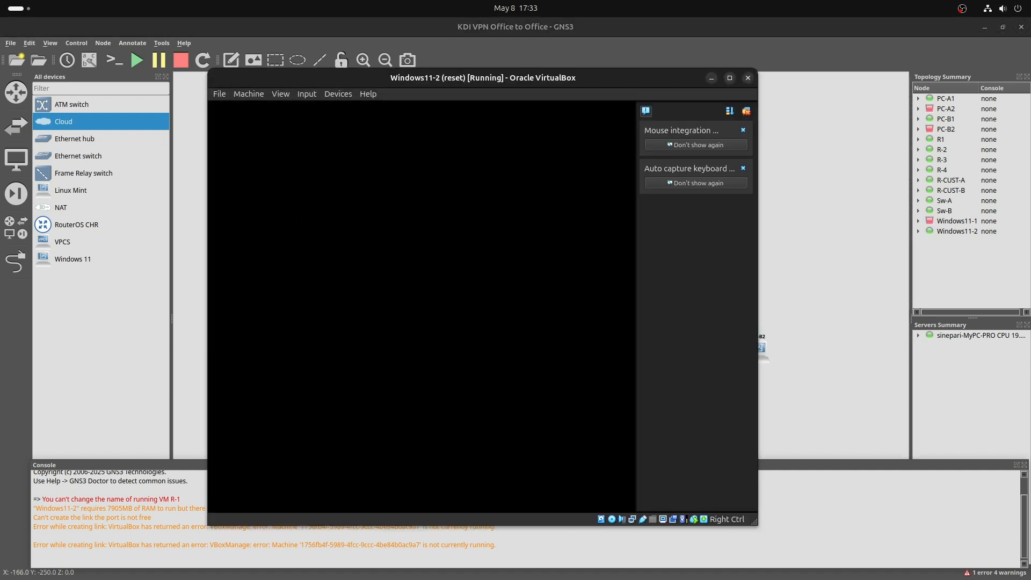
click(775, 205)
Unlock the Windows11-2 VM with its PIN.
click(747, 111)
mouse_move(647, 84)
mouse_down()
mouse_move(707, 63)
mouse_move(605, 86)
mouse_move(644, 76)
mouse_up()
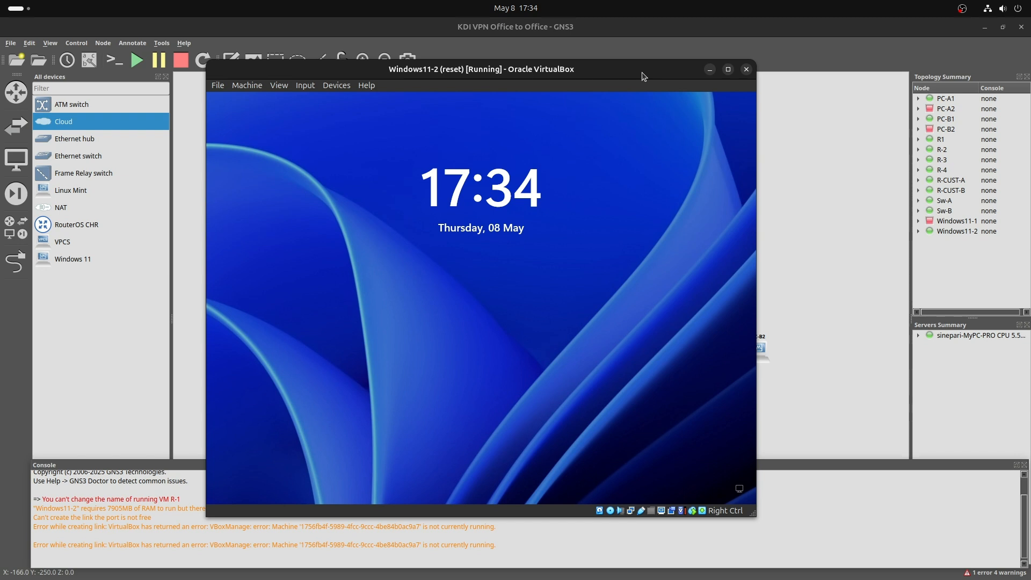
key(Return)
text(•)
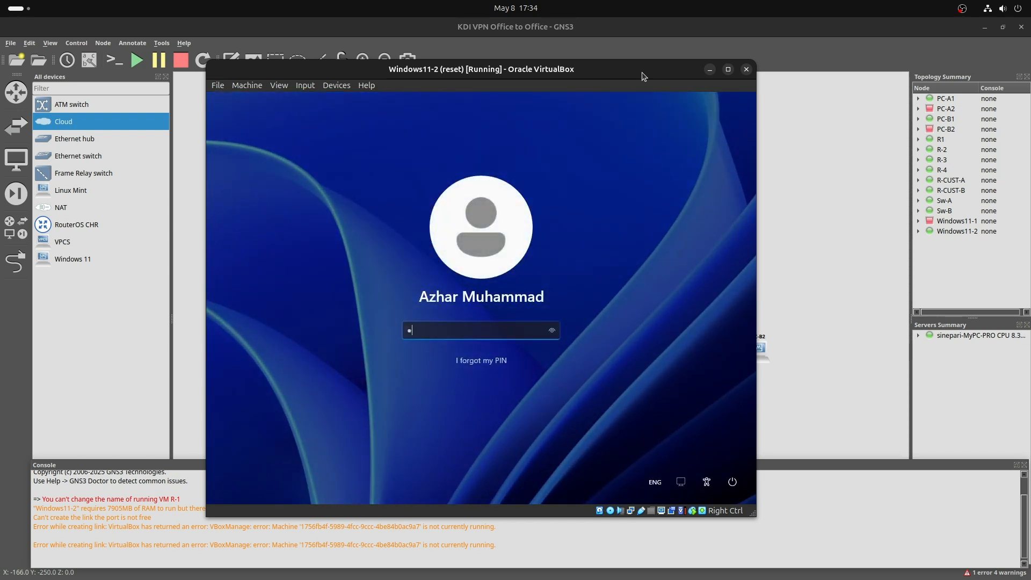
text(•••)
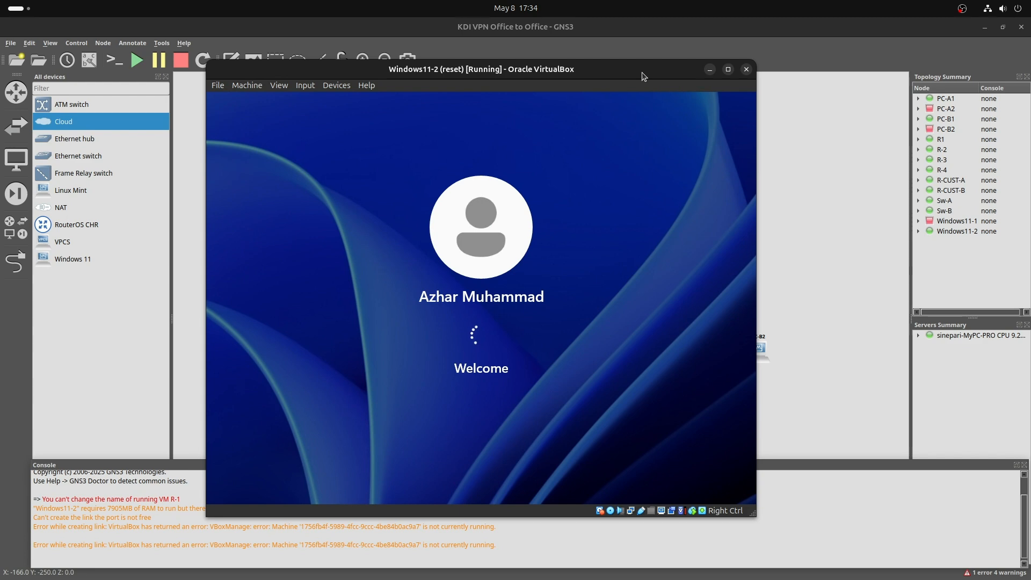
drag(644, 77, 666, 40)
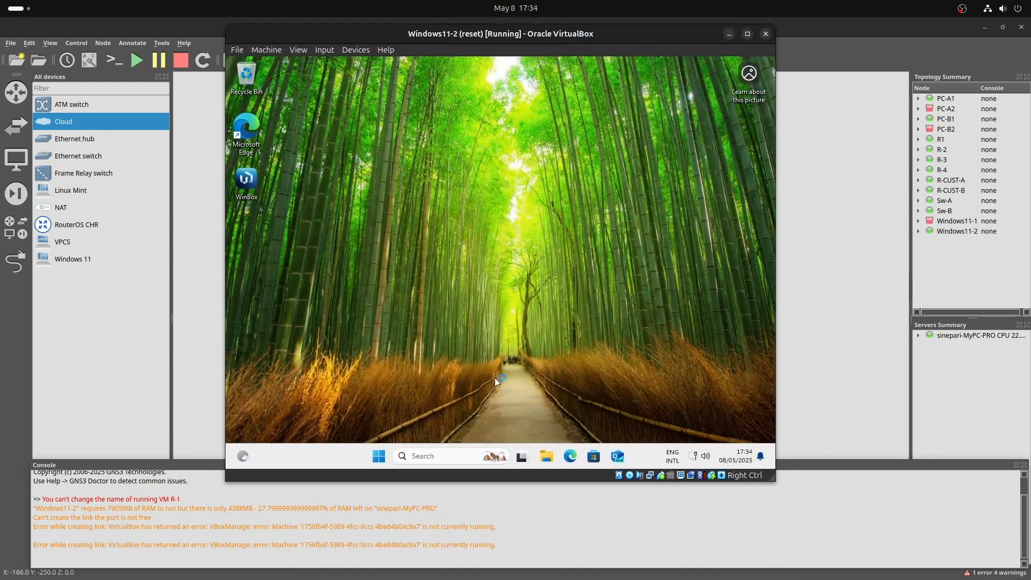
Log into R-CUST-B with WinBox using the router password and disable the pptp-out1 PPP client.
double_click(247, 180)
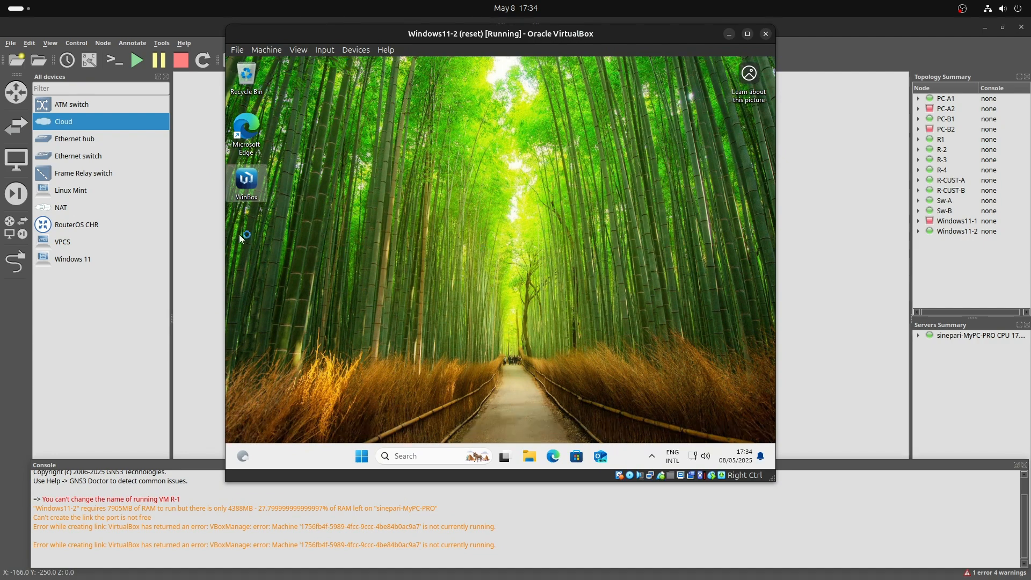
click(538, 144)
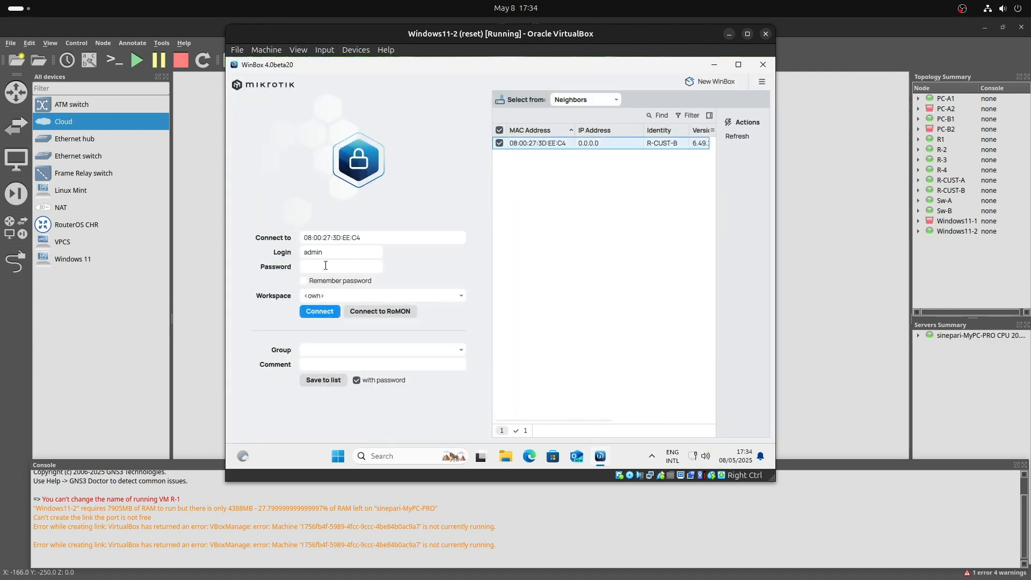
click(328, 266)
text(admin)
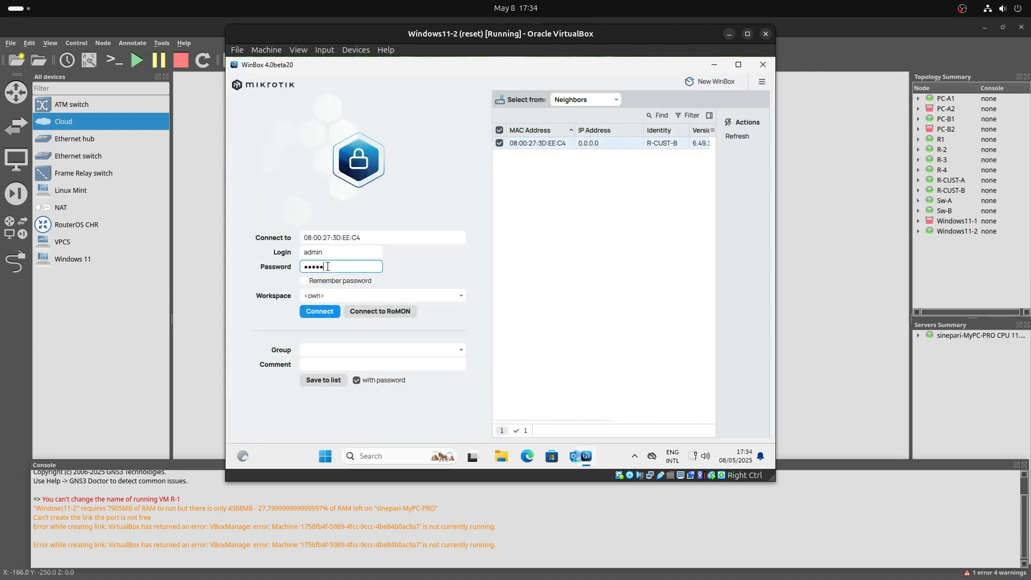
key(Return)
click(265, 175)
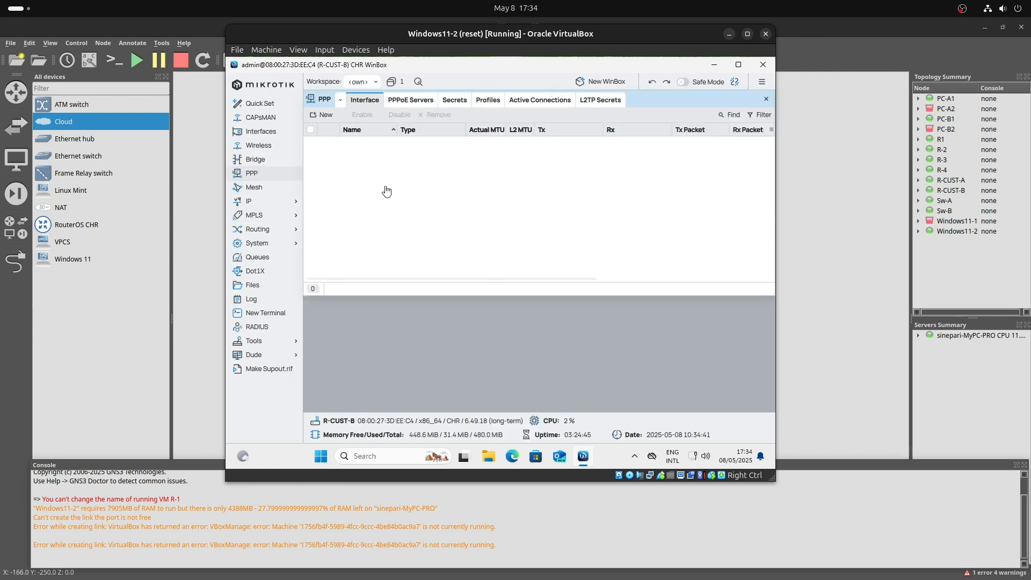
click(392, 144)
click(396, 115)
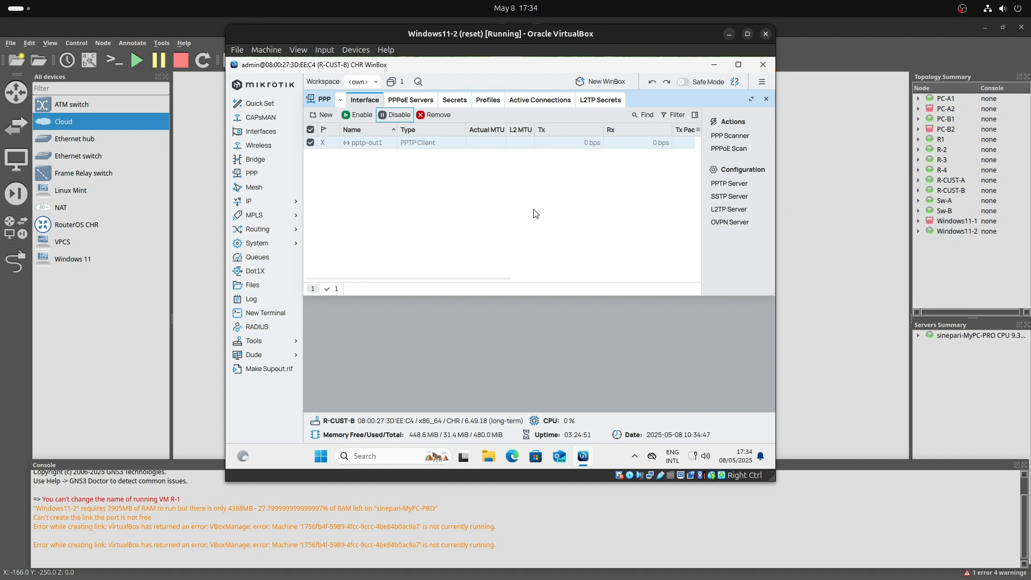
click(780, 338)
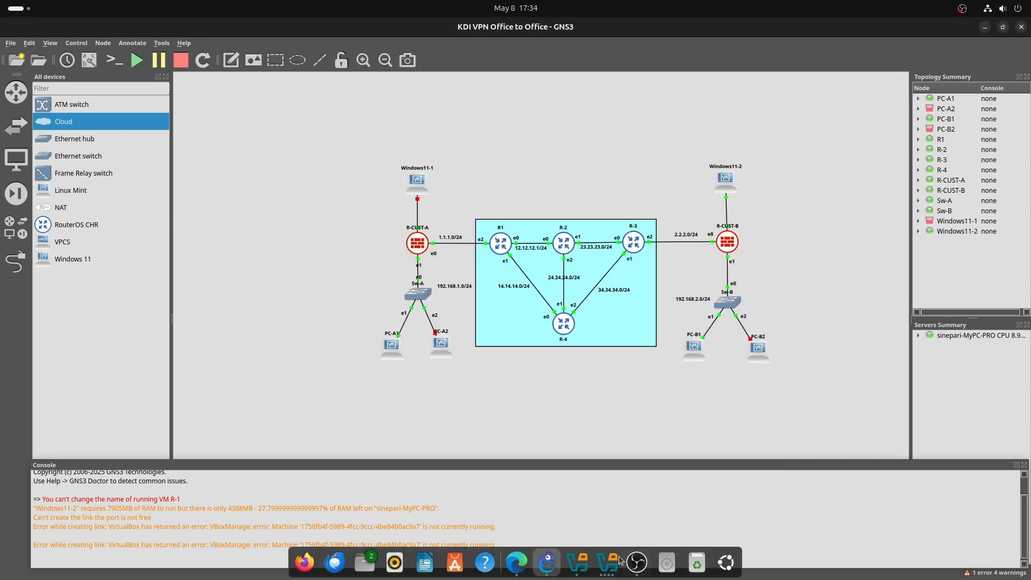
Clear R-CUST-A's console and print its PPP AAA settings.
click(608, 562)
click(618, 568)
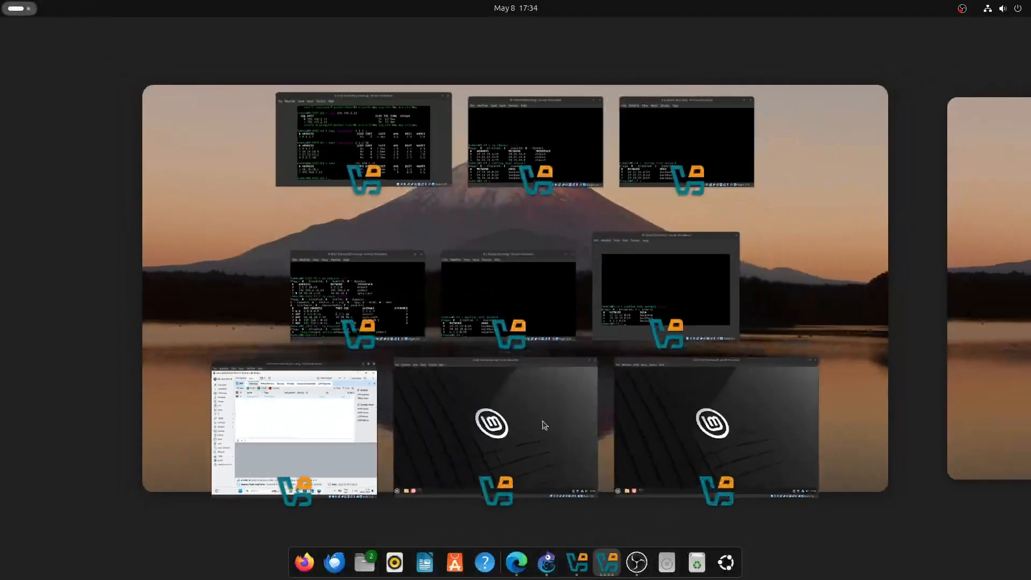
click(349, 156)
key(ctrl+l)
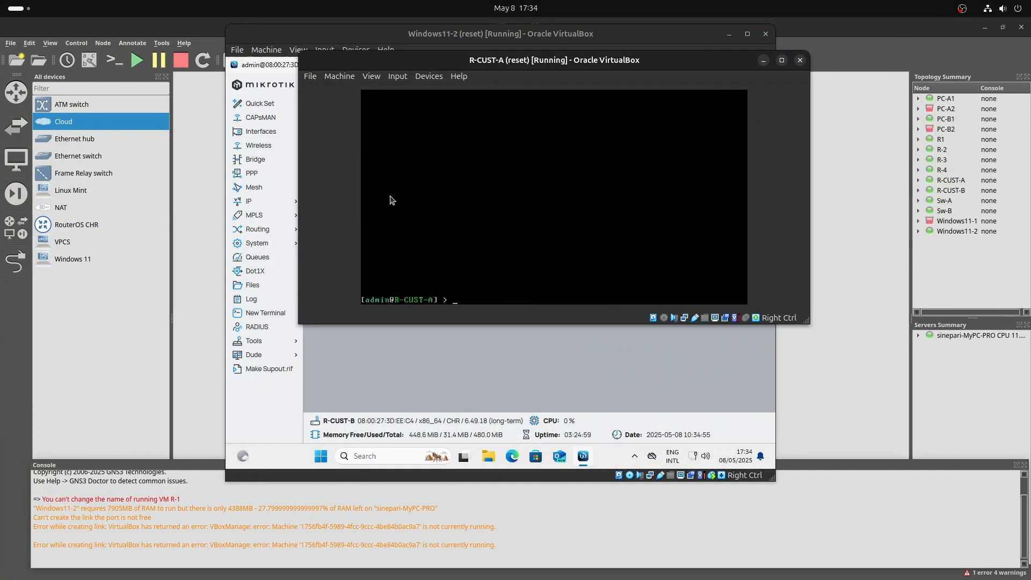
text(ppp)
key(Tab)
key(Tab)
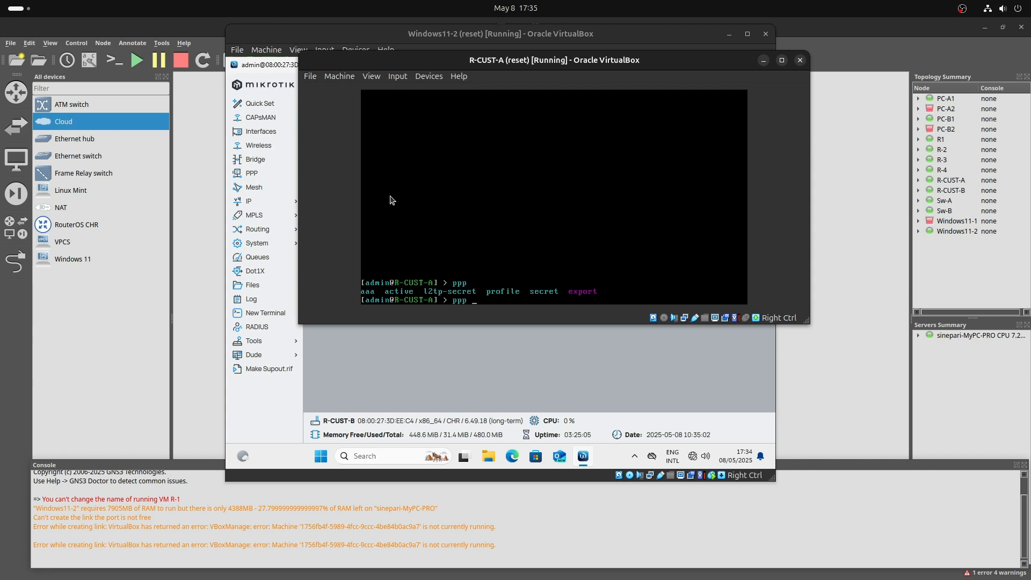
text(aaa)
key(Tab)
key(Tab)
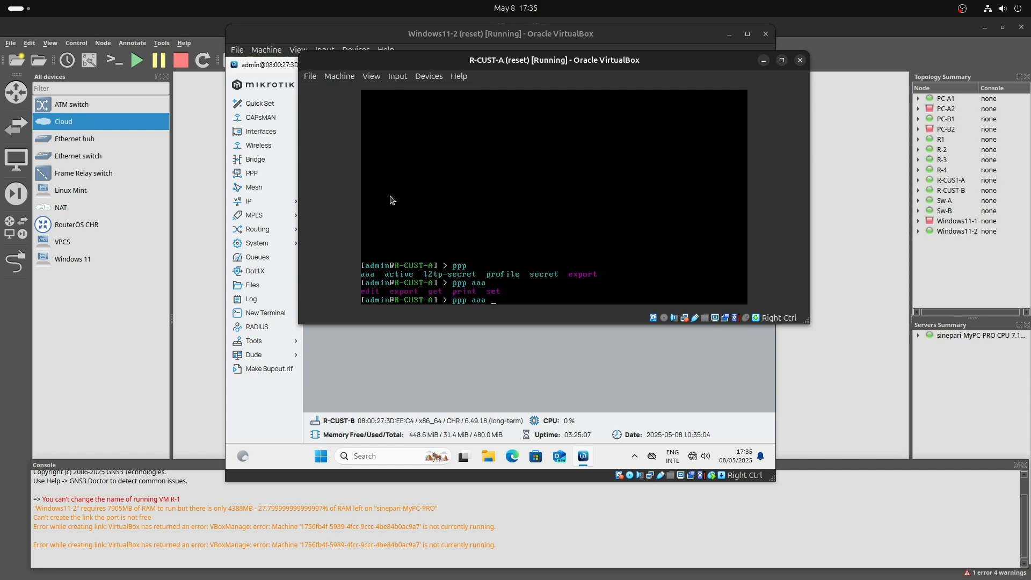
text(print)
key(Return)
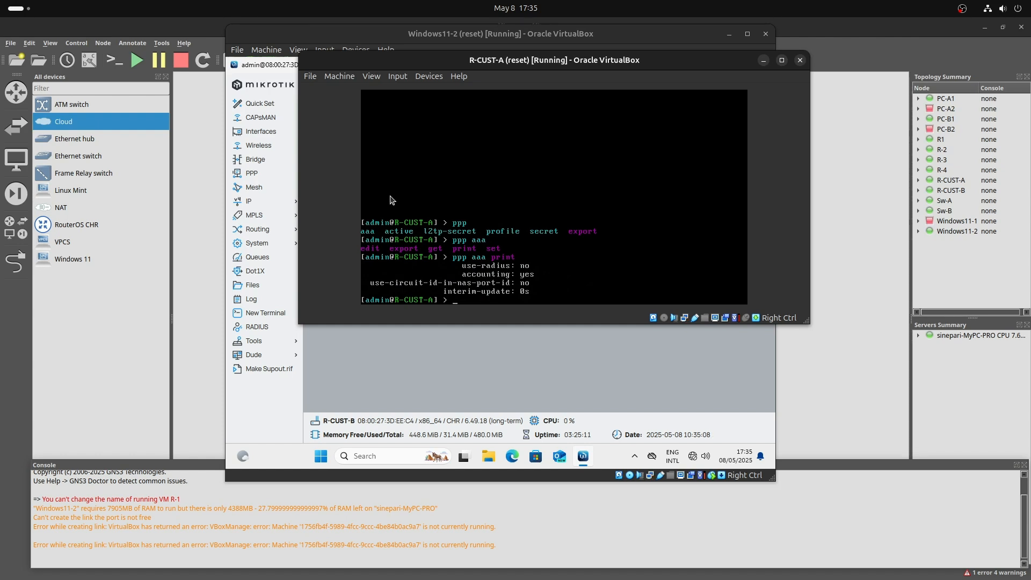
Print R-CUST-A's active PPP connections, which show no sessions.
text(ppp aactive)
key(Tab)
key(Tab)
text(prin)
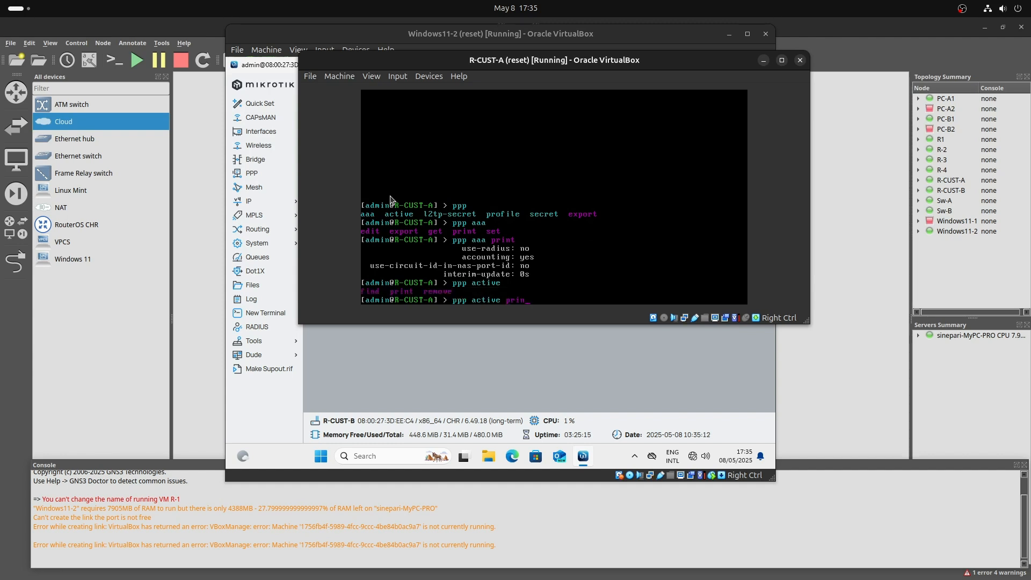
text(t)
key(Return)
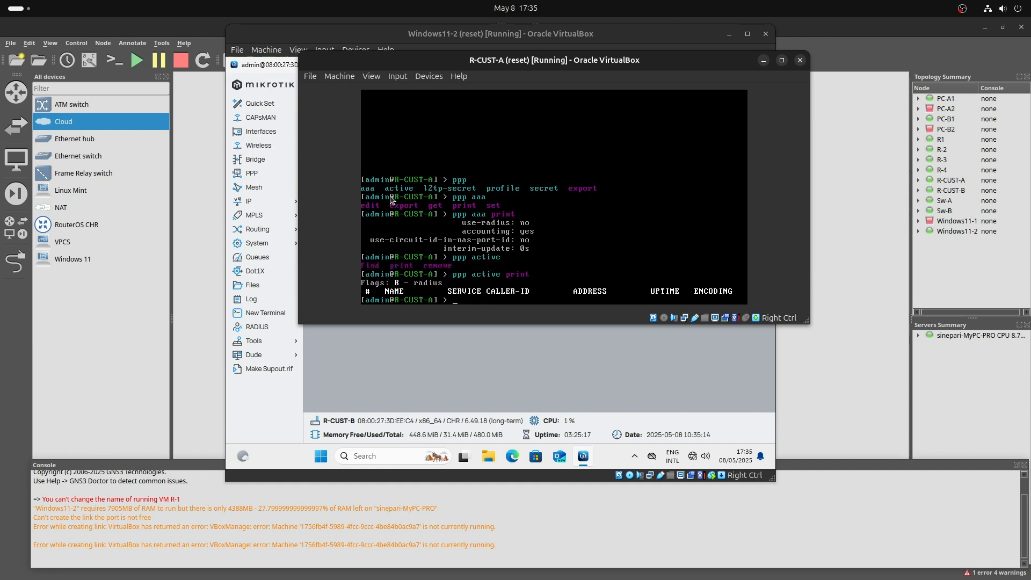
Run 'interface pptp-server print', which lists nothing, then minimize the consoles to show GNS3.
text(ip)
key(BackSpace)
text(nterface)
key(Tab)
key(Tab)
text(pp)
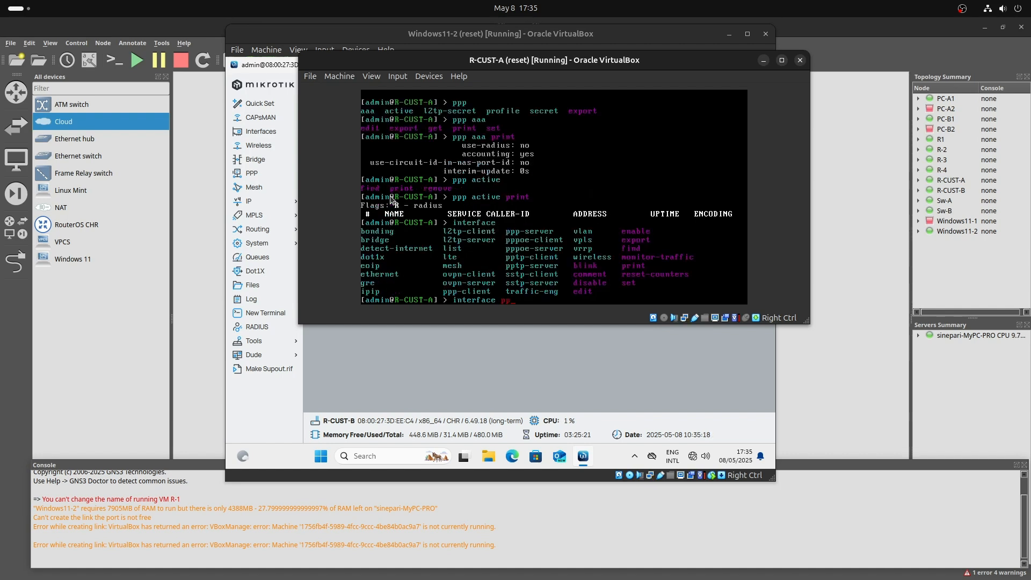
text(tp-server)
key(Tab)
key(Tab)
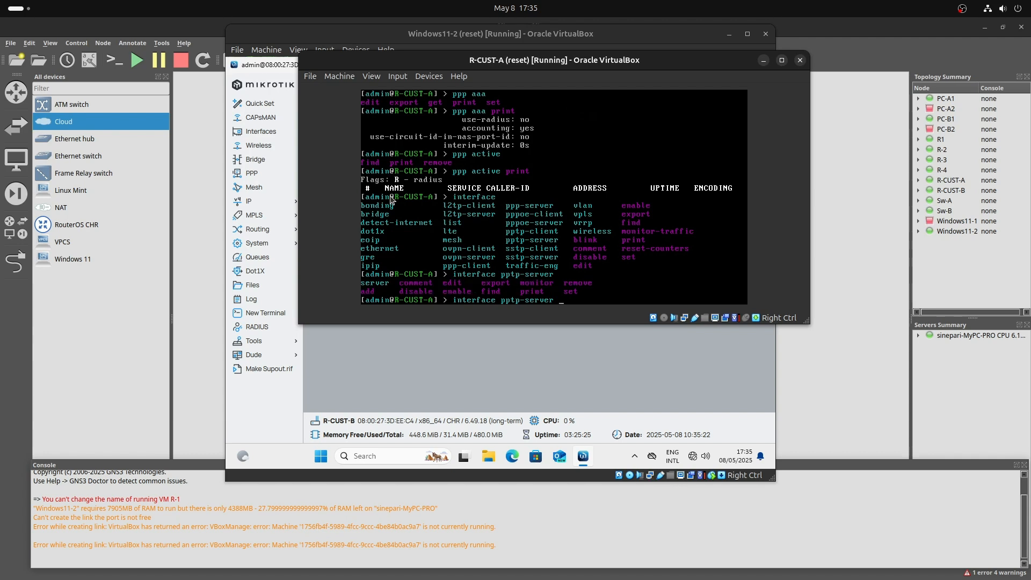
text(print)
key(Return)
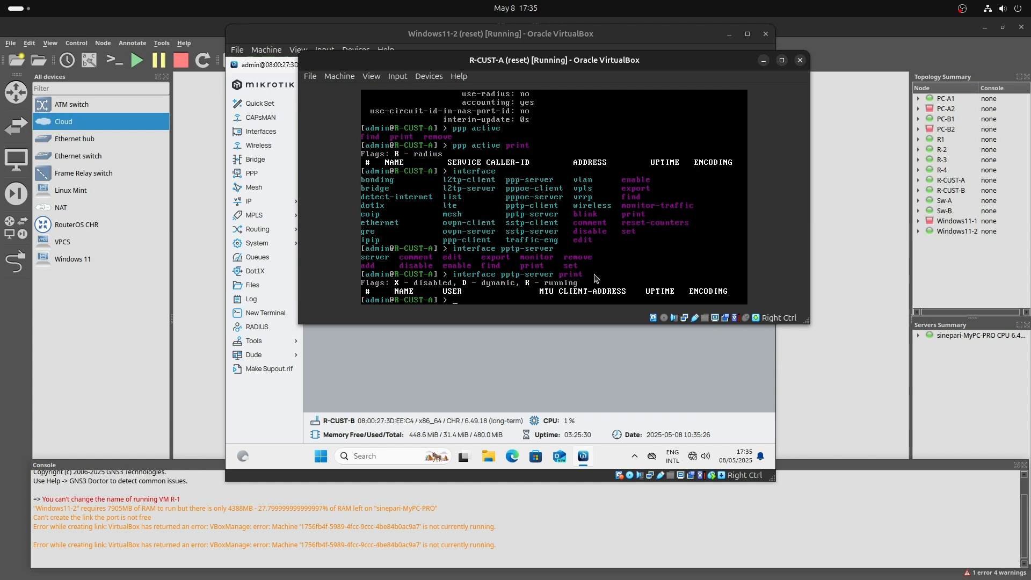
click(612, 563)
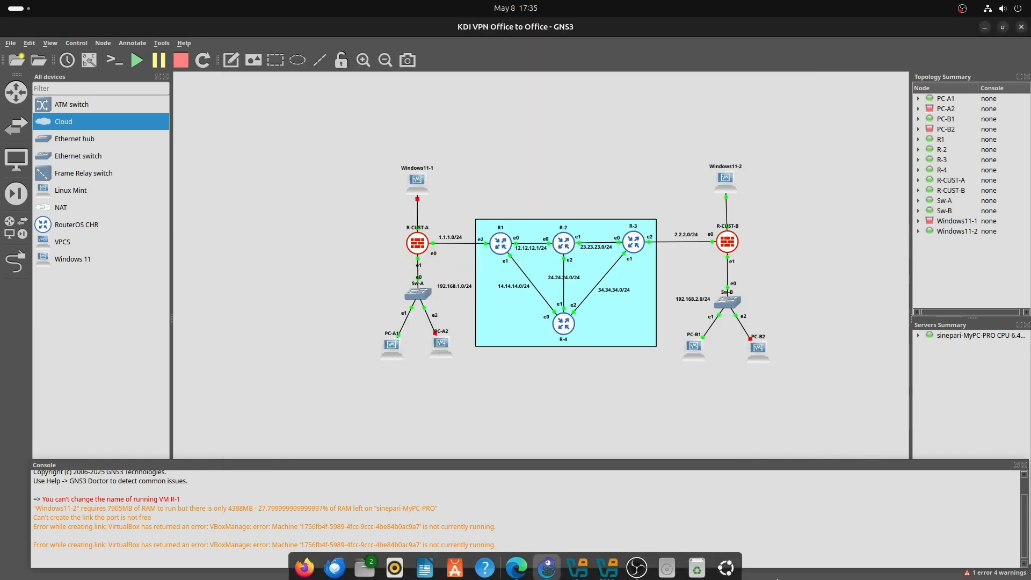
Scroll the lab guide PDF to the ping and traceroute test tables in sections 6–7.
click(614, 563)
click(585, 565)
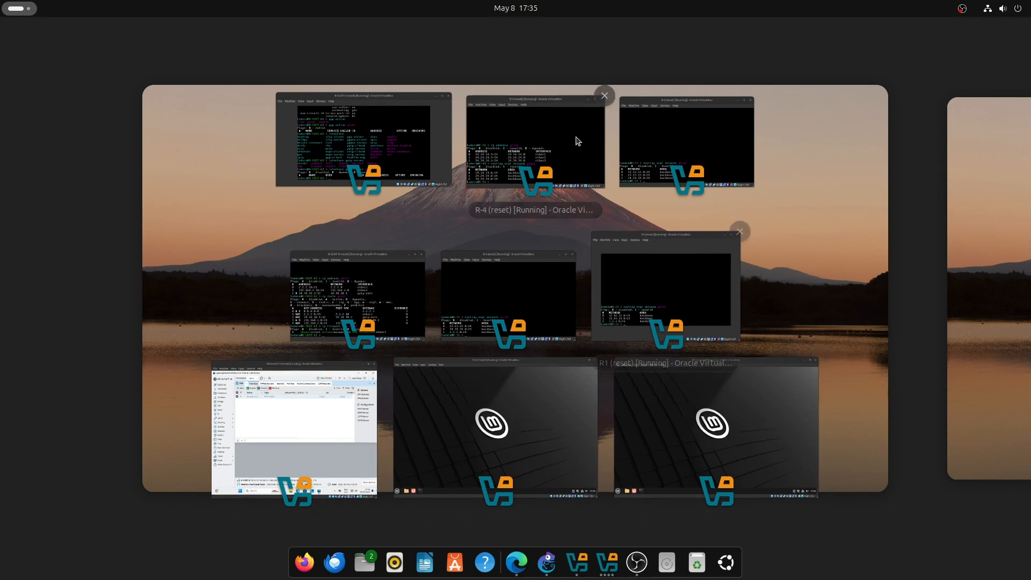
click(529, 574)
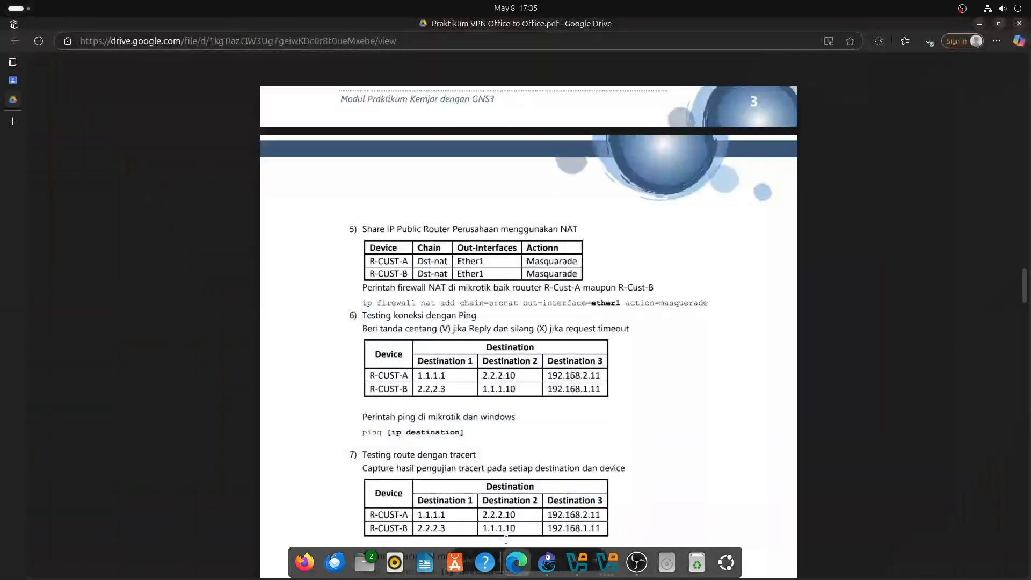
scroll(456, 396, up, 8)
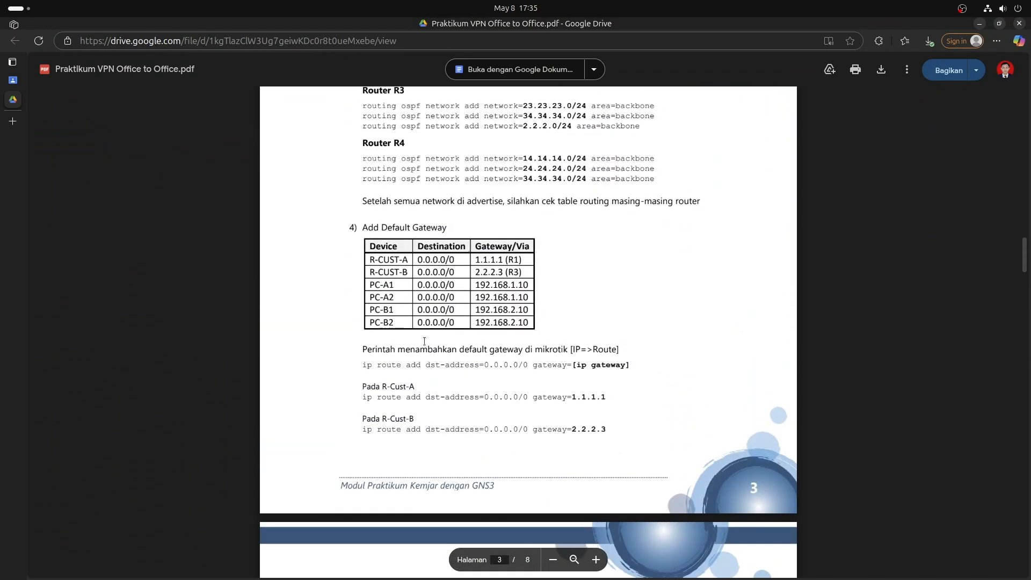
scroll(409, 283, down, 7)
scroll(409, 282, down, 3)
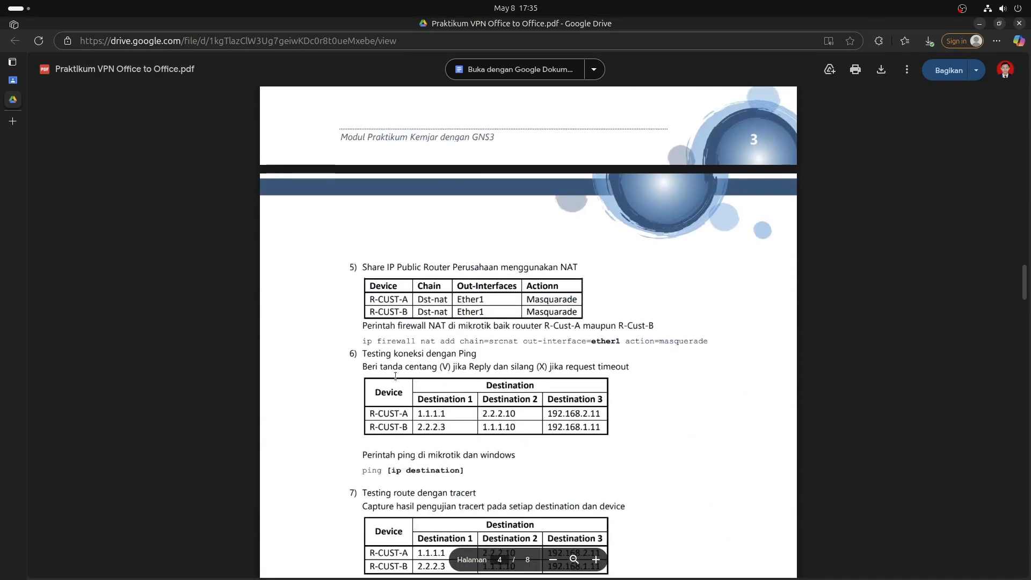
Return to R-CUST-A's console and clear its screen.
click(608, 563)
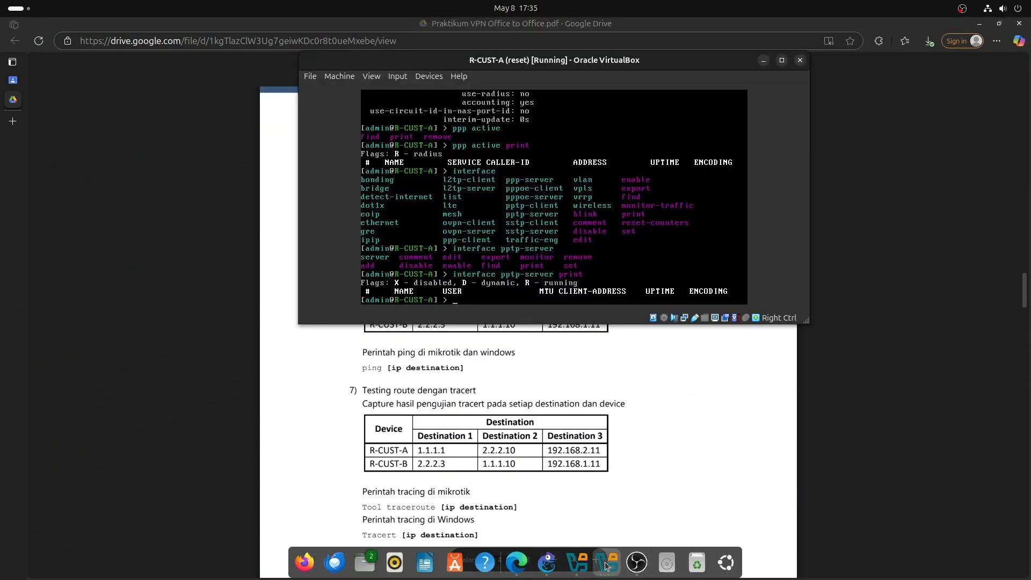
click(608, 563)
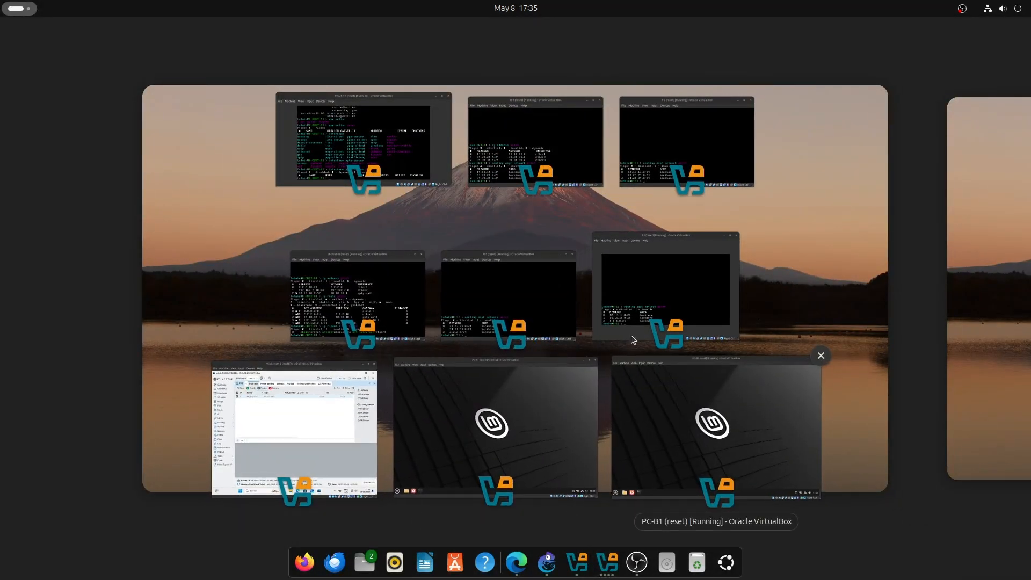
click(398, 203)
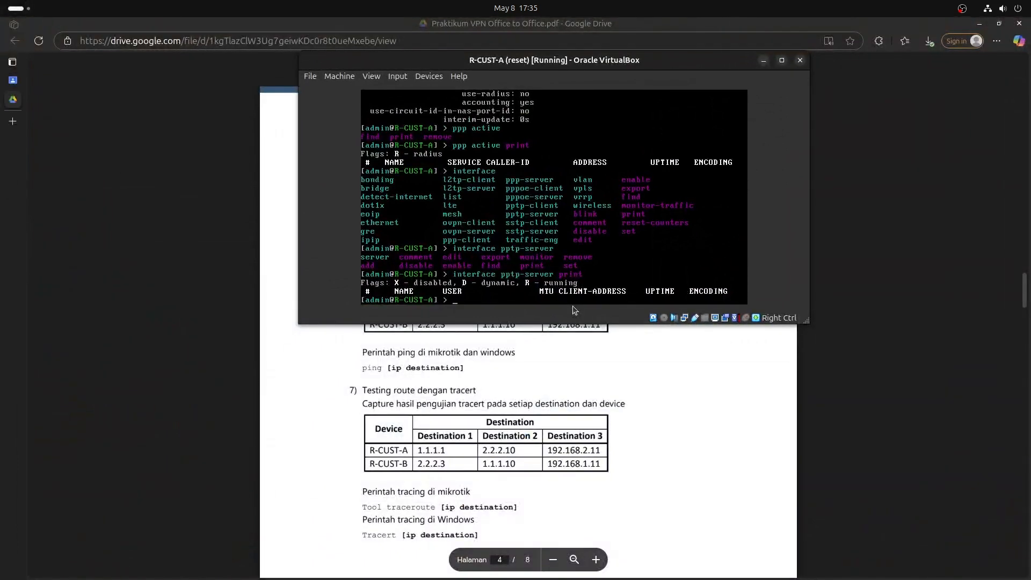
key(ctrl+l)
text(t)
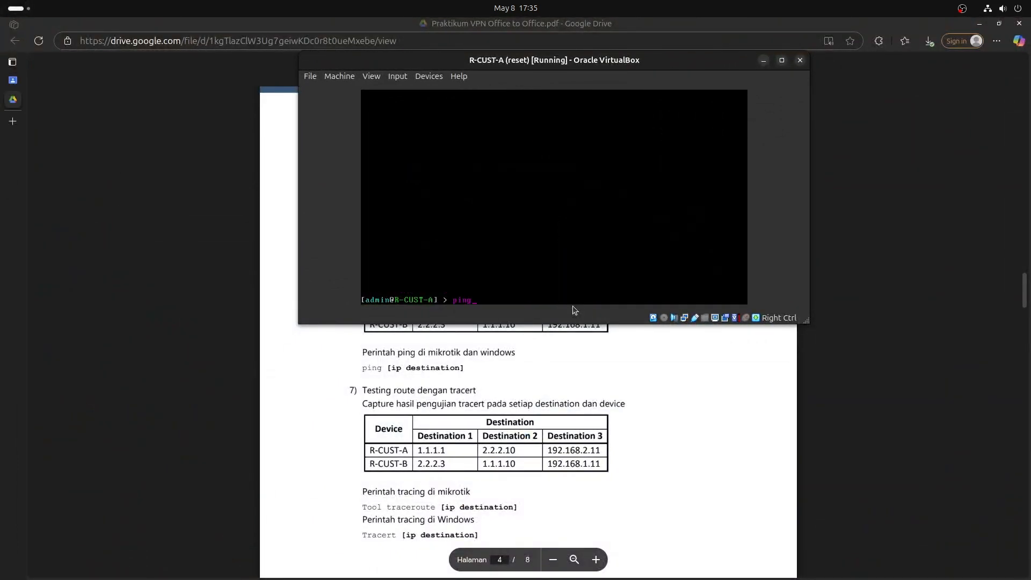
text(raceroute 1.1.1)
Traceroute from R-CUST-A to 1.1.1.1 and 2.2.2.10, the latter completing.
key(Return)
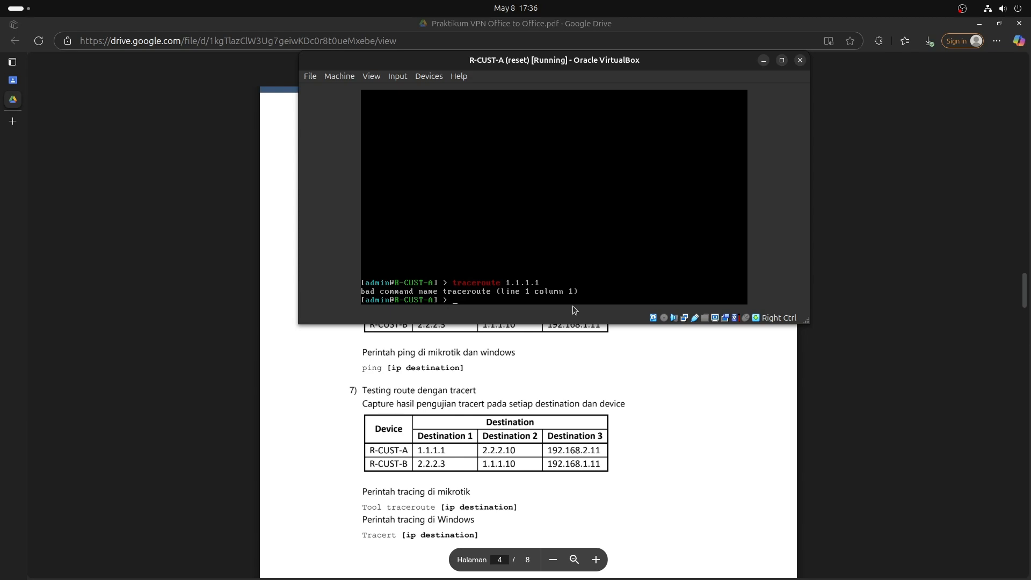
key(Up)
key(Home)
text(tool)
key(Return)
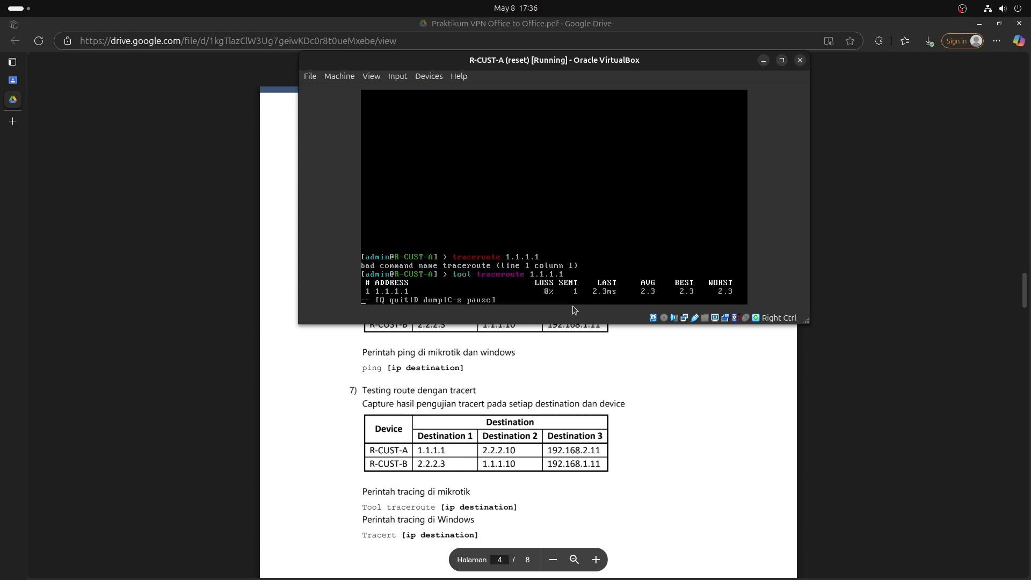
key(q)
key(Up)
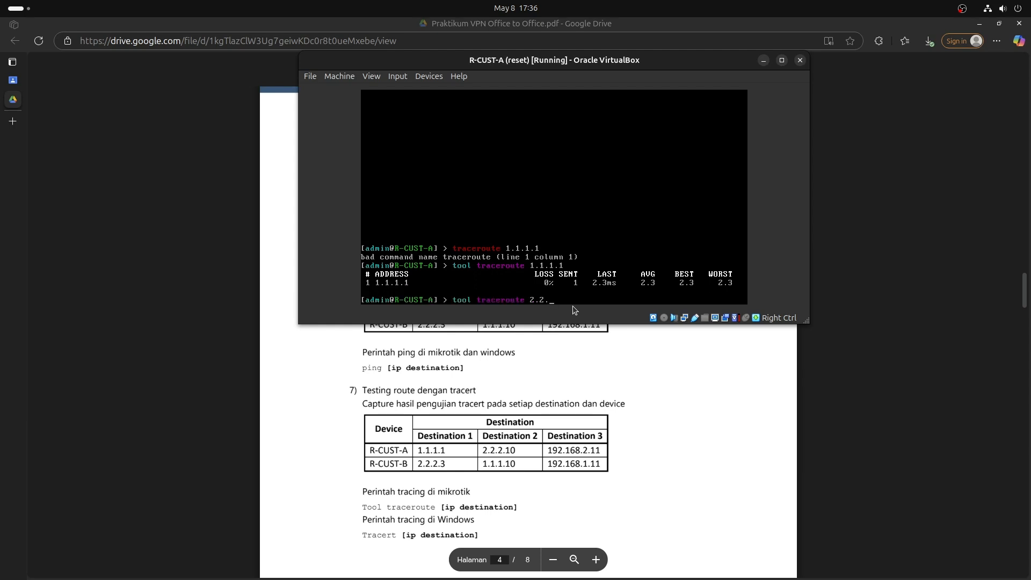
key(Return)
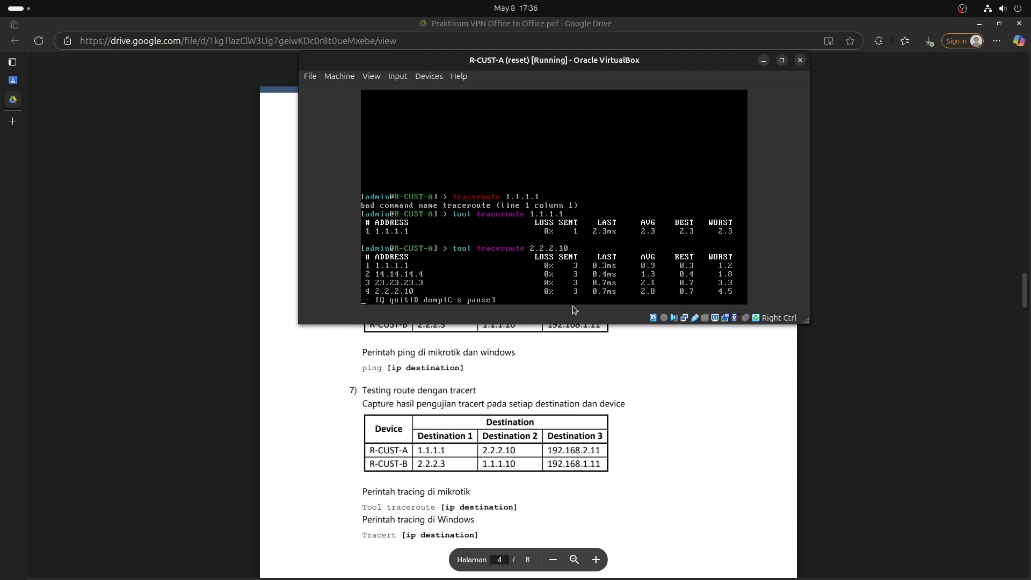
key(q)
Traceroute to 192.168.2.11, which stalls after 1.1.1.1, then scroll the guide to the PPTP server section.
key(Up)
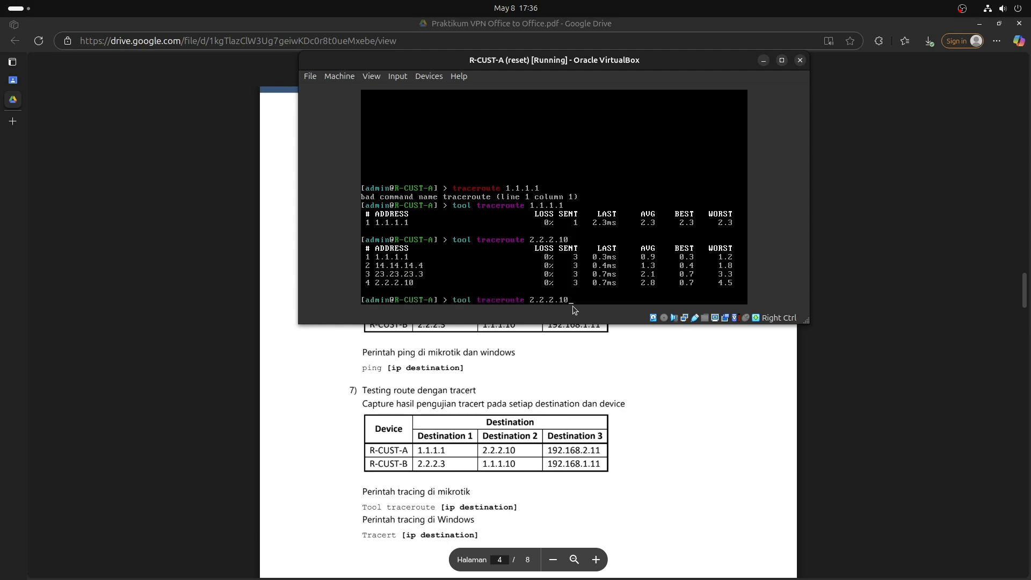
text(19)
key(Return)
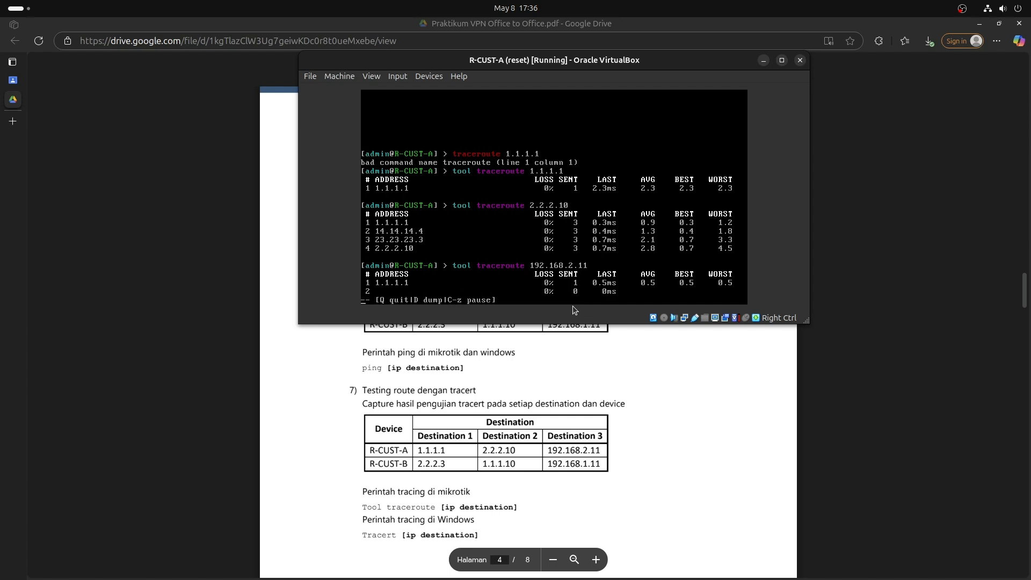
key(q)
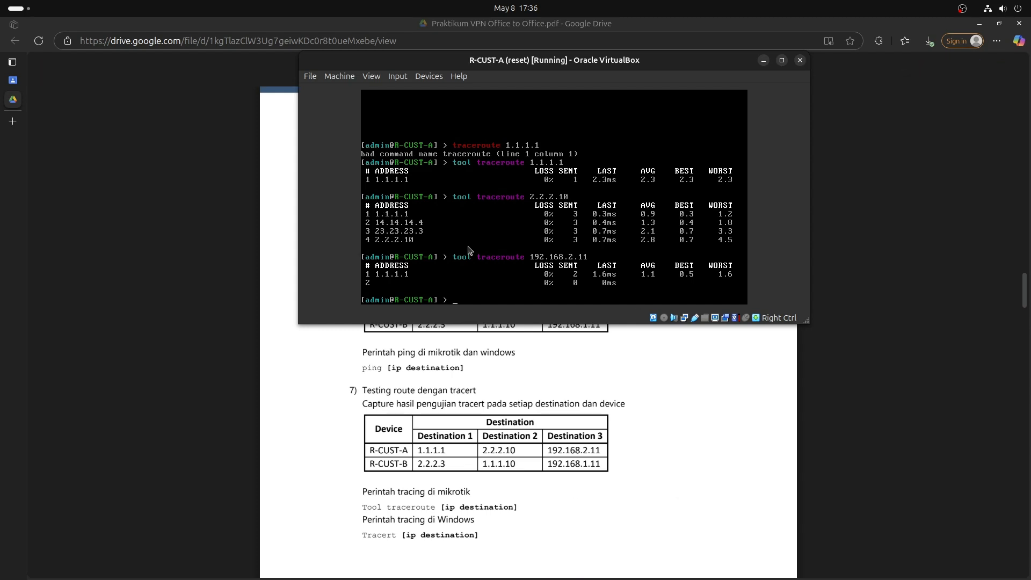
scroll(514, 411, down, 1)
scroll(514, 411, down, 8)
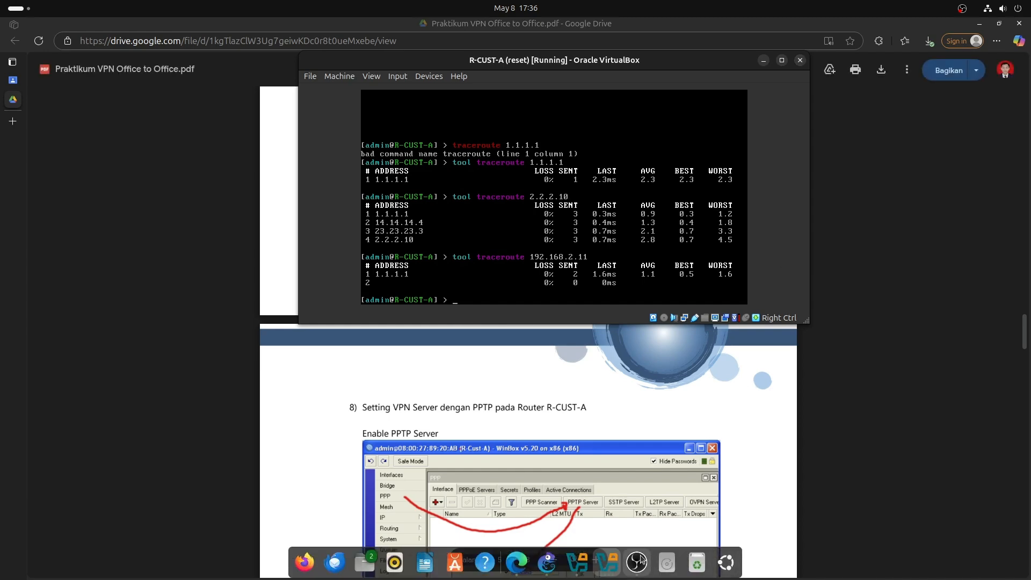
In GNS3, stop the Windows11-2 node and start the Windows11-1 node.
click(607, 562)
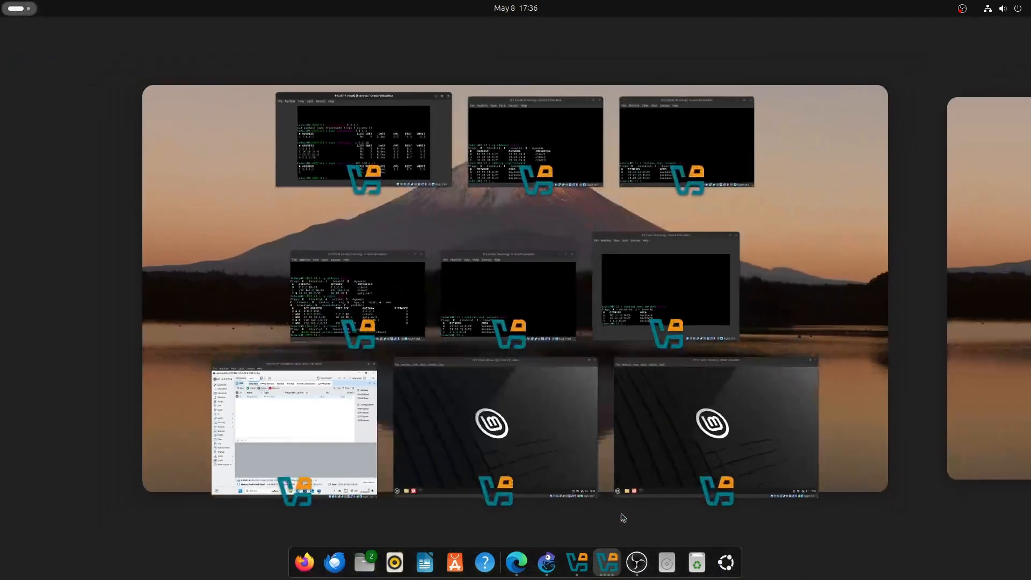
click(547, 563)
right_click(734, 162)
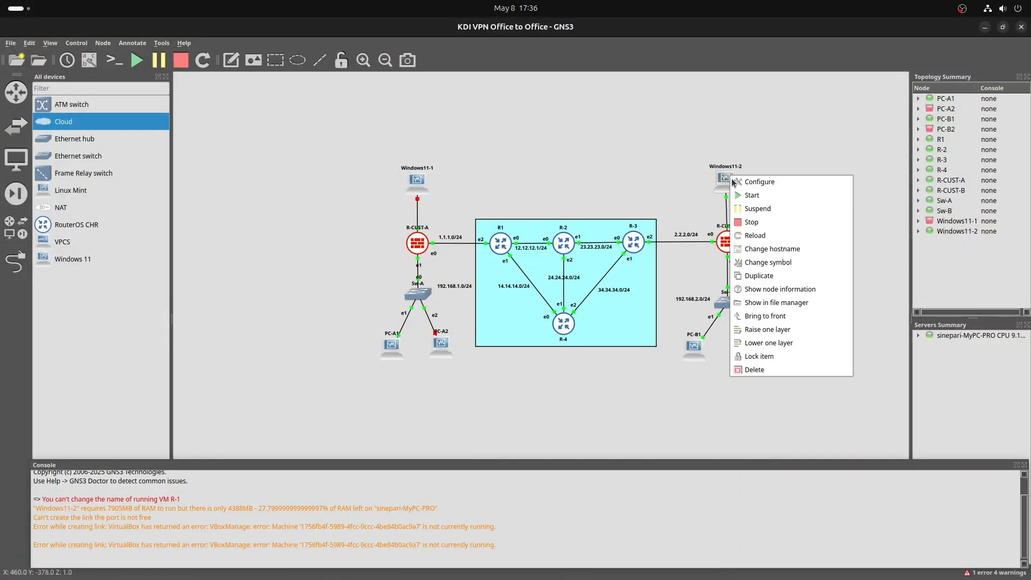
click(747, 221)
right_click(426, 189)
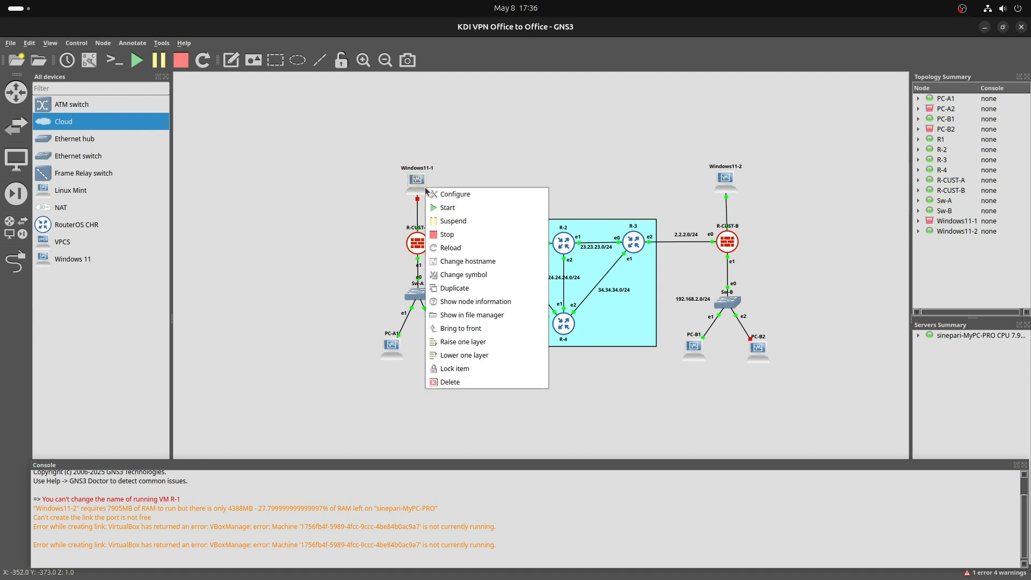
click(448, 207)
Glance at the lab PDF, then box-select the left-site and right-site devices in the topology.
mouse_move(736, 571)
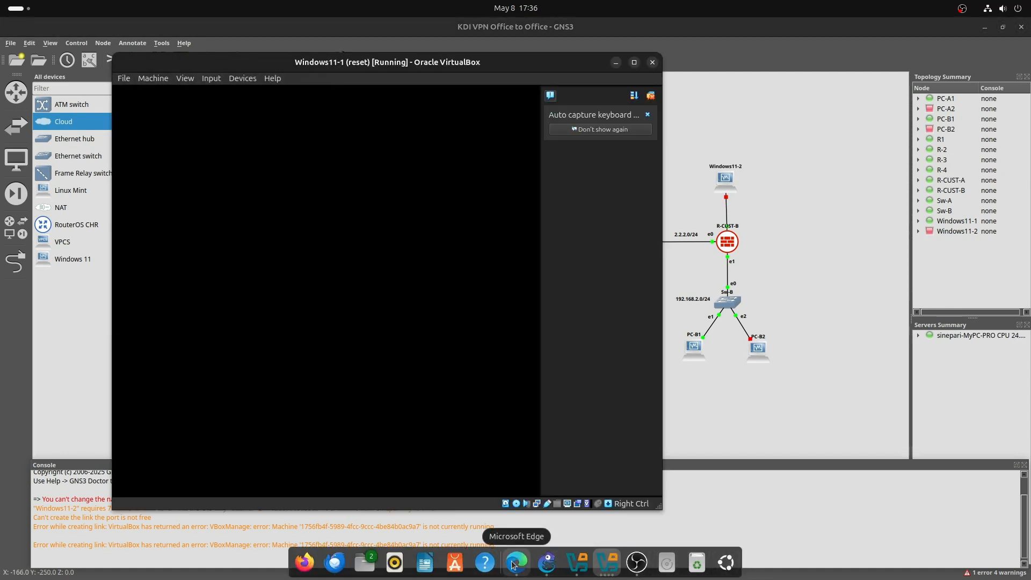
click(515, 562)
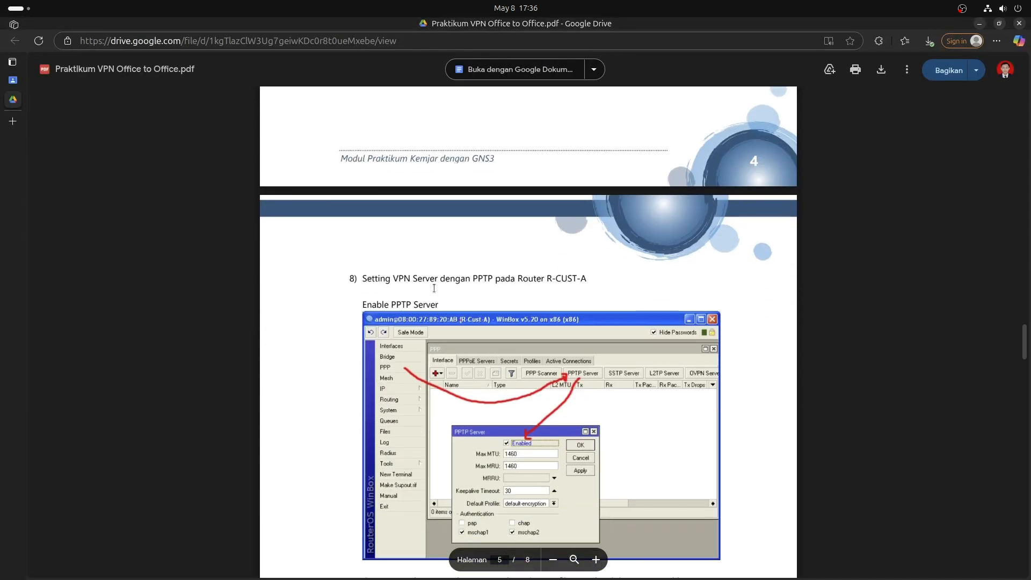
mouse_move(516, 573)
click(548, 562)
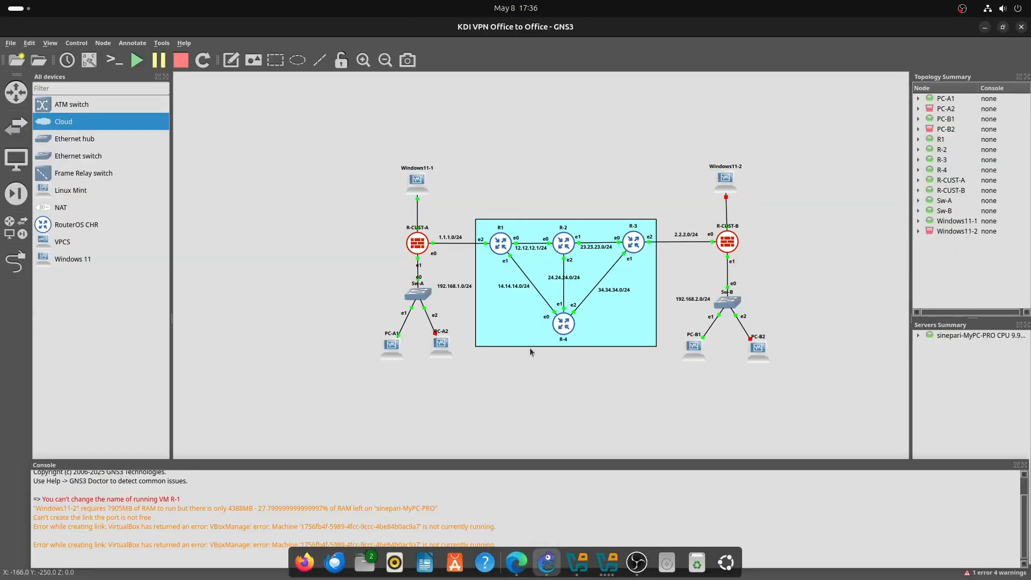
drag(342, 141, 466, 388)
drag(347, 221, 456, 388)
click(617, 412)
drag(675, 215, 720, 426)
drag(672, 398, 812, 224)
click(813, 237)
Bring the Windows11-1 VM window forward and read its mouse integration notice.
mouse_move(542, 569)
click(605, 569)
click(650, 109)
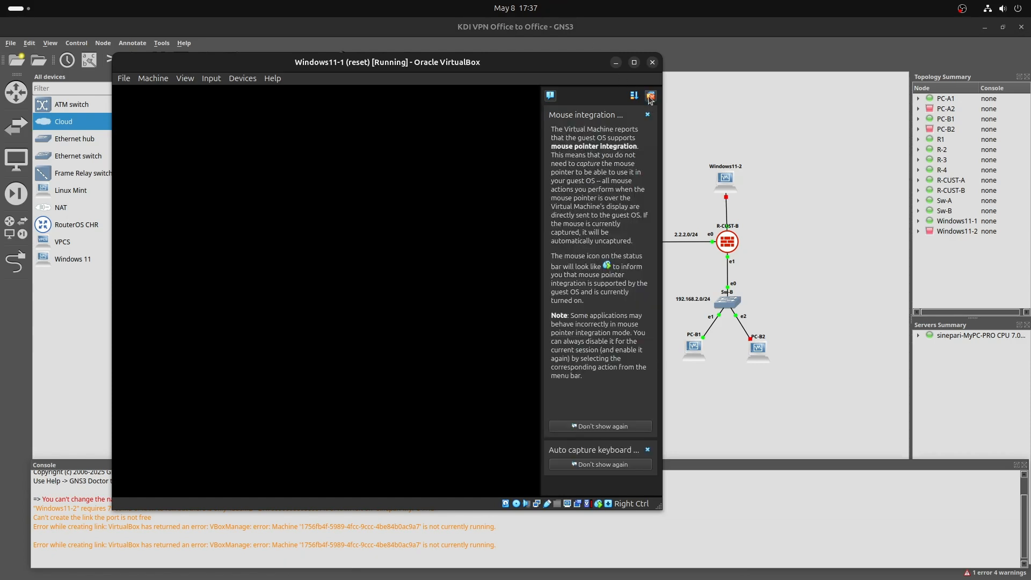
Dismiss the VirtualBox notifications and sign in to Windows11-1 with its PIN.
click(651, 96)
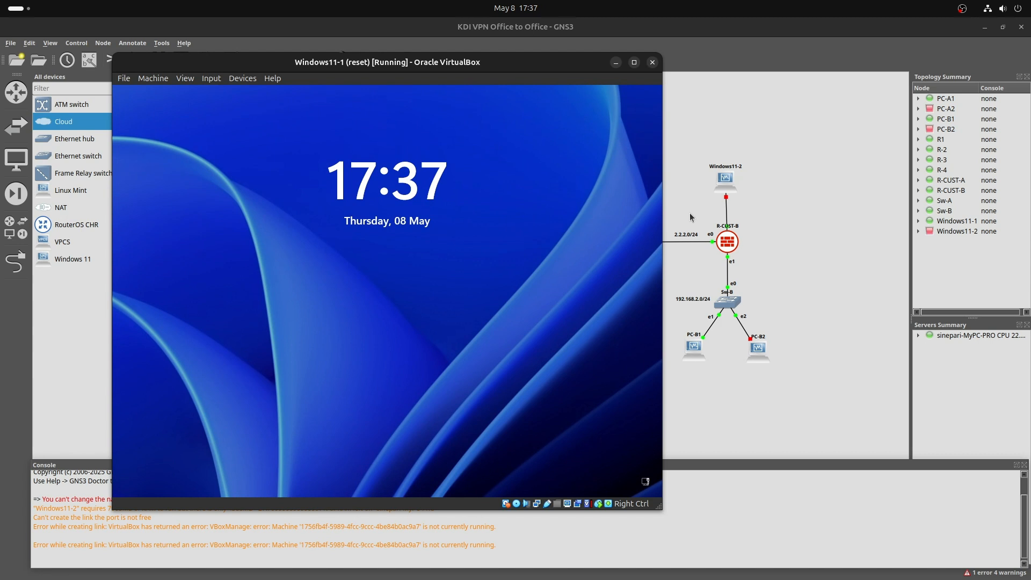
key(Return)
text(••••)
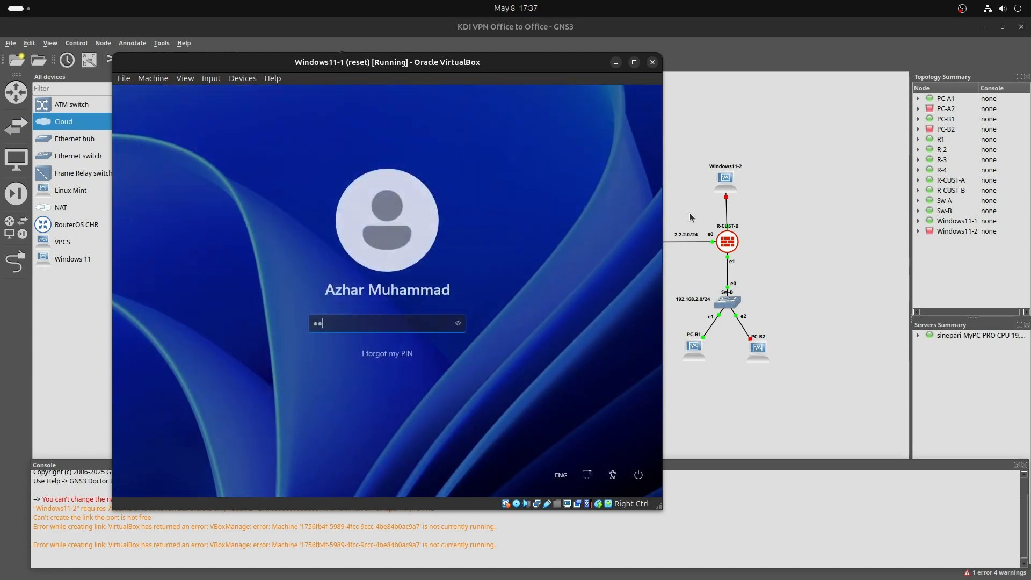
key(Return)
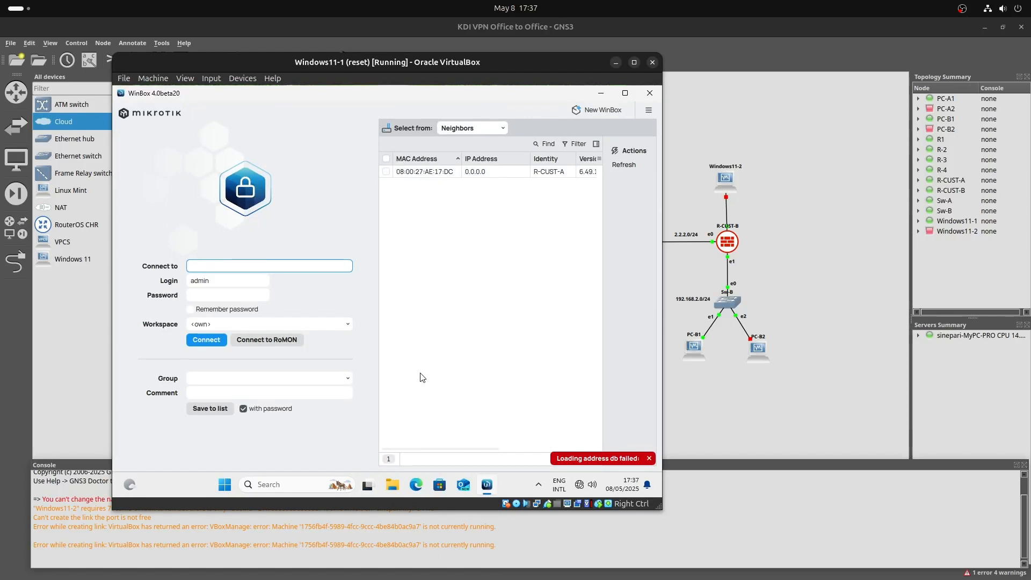
Log in to the R-CUST-A neighbour from WinBox with the router's credentials.
click(434, 172)
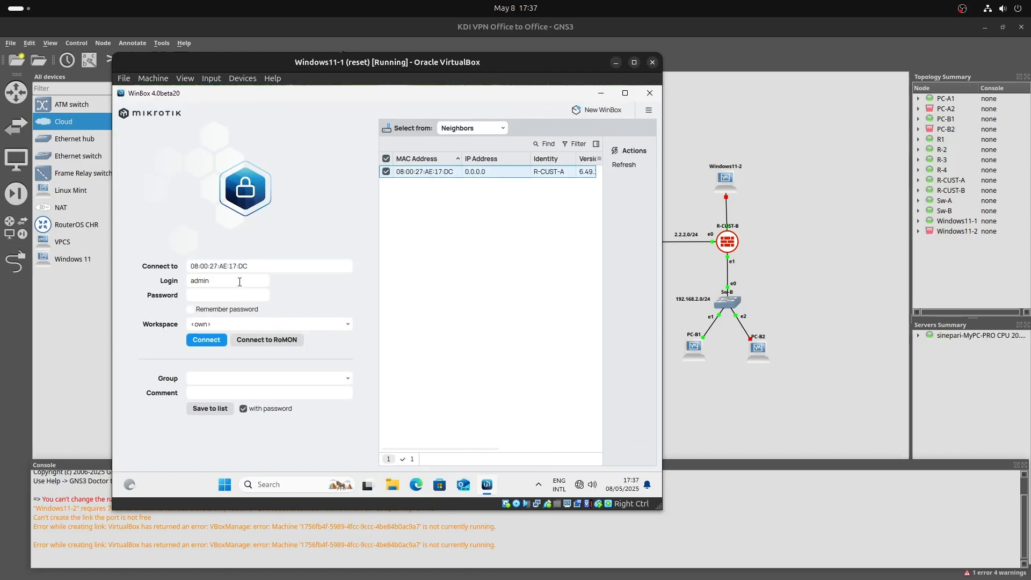
click(244, 285)
click(248, 295)
text(admin)
key(Return)
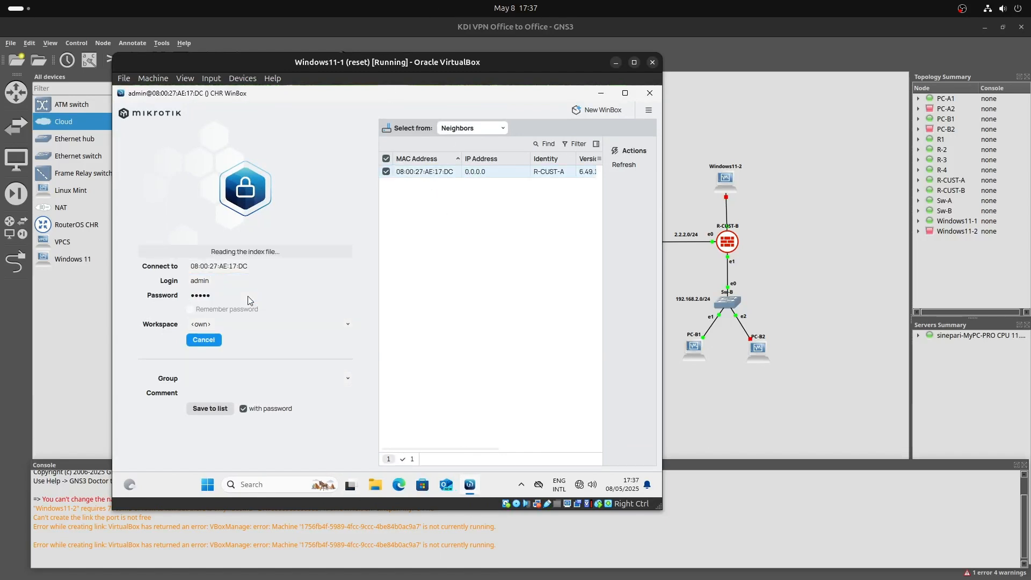
Apply R-CUST-A's PPTP Server settings under PPP and view the PPP secrets list.
click(181, 202)
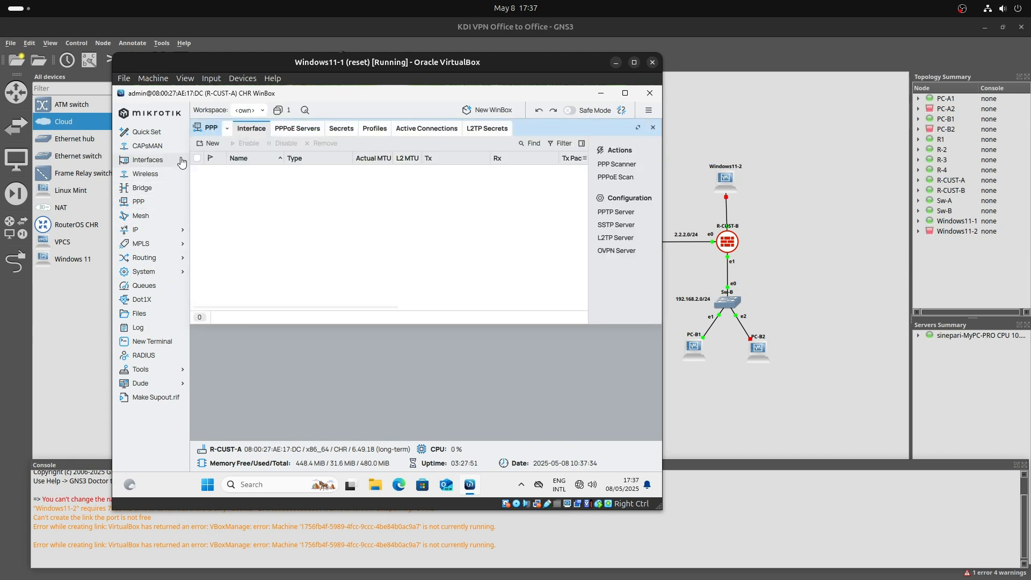
click(156, 160)
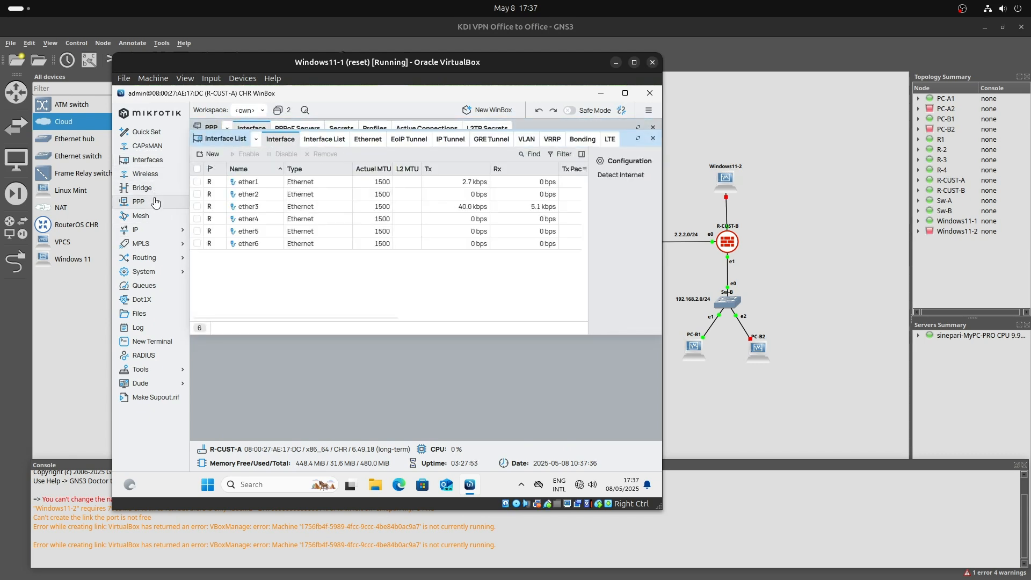
click(139, 202)
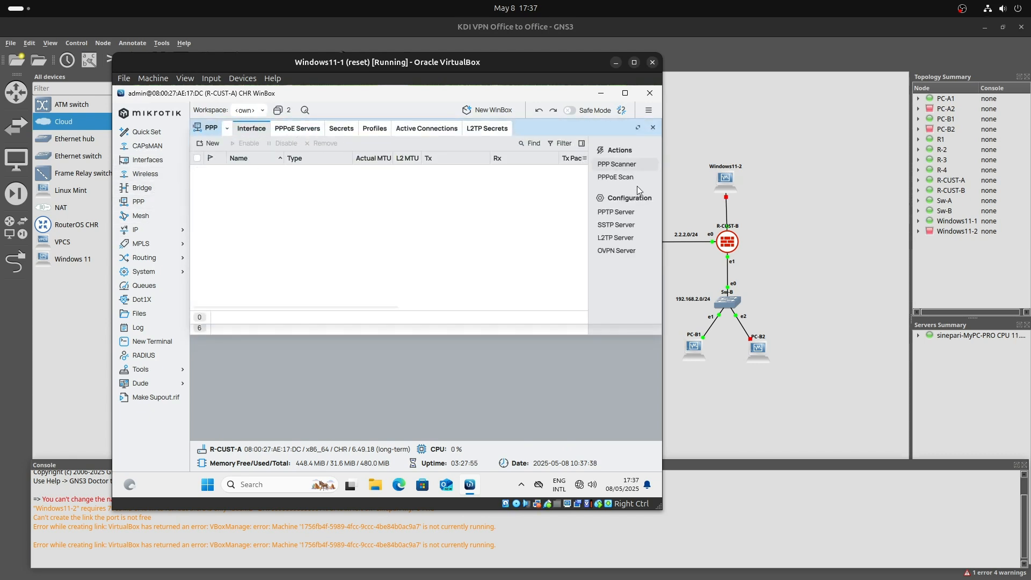
click(616, 212)
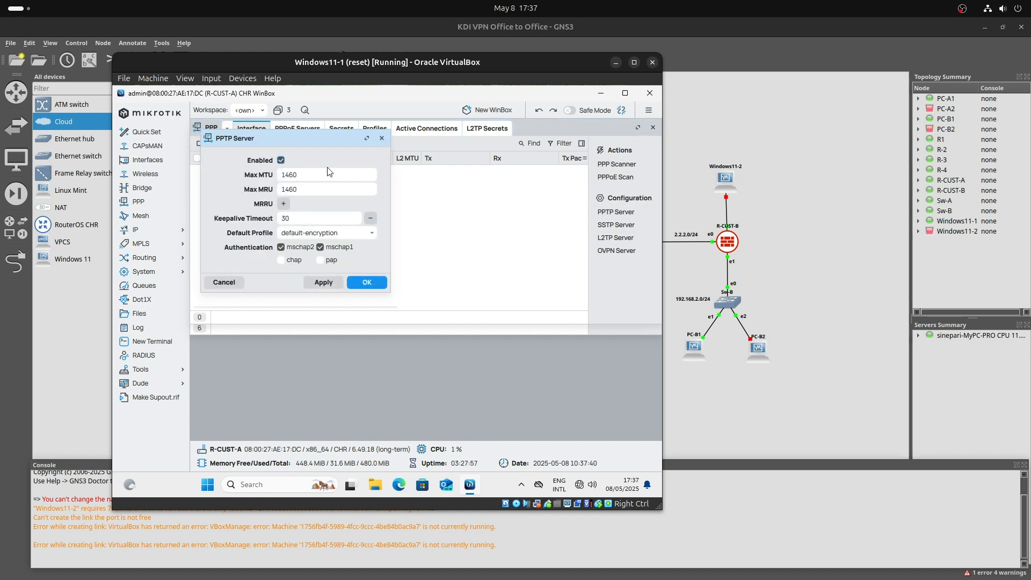
click(324, 284)
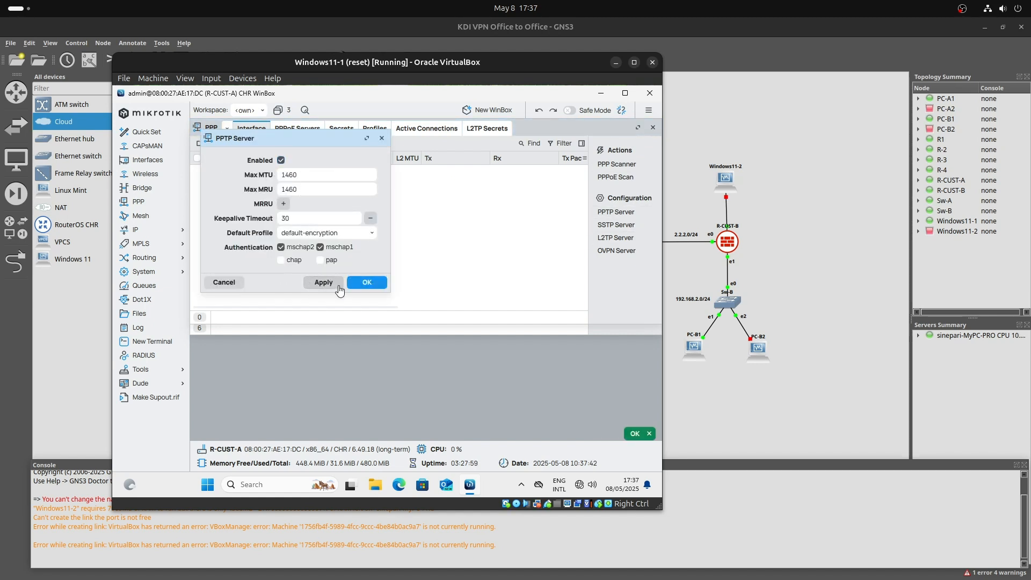
click(358, 291)
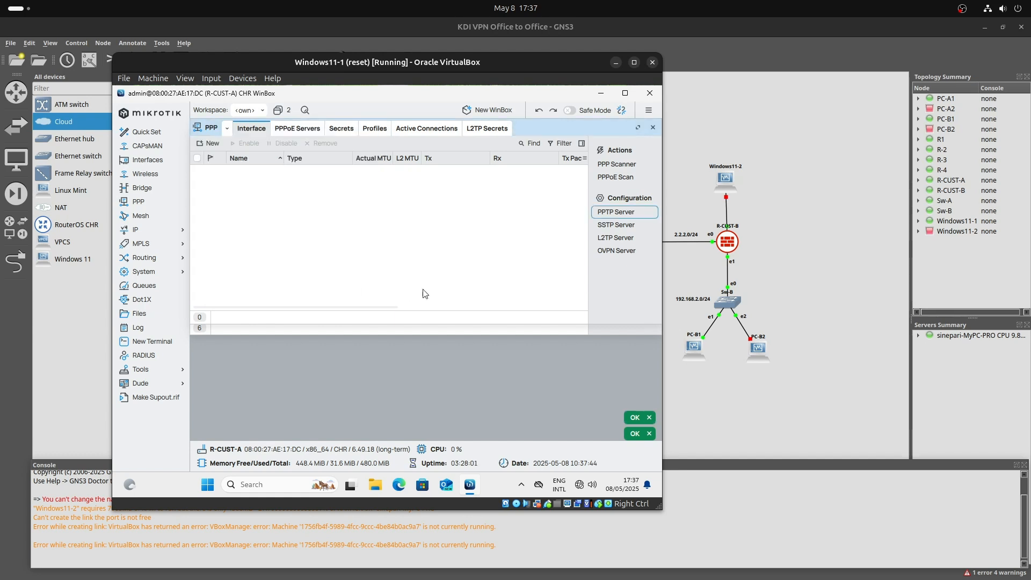
click(341, 128)
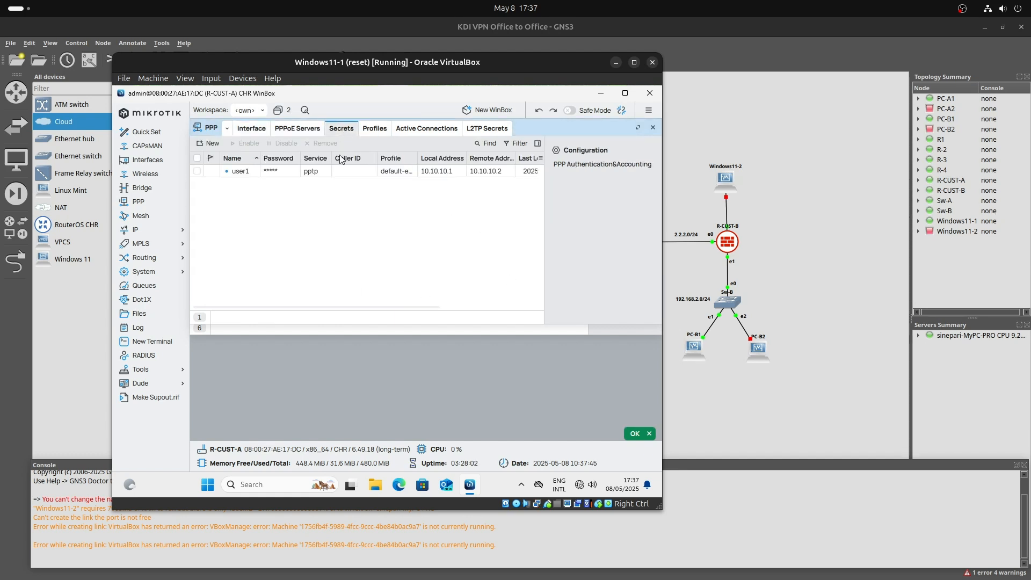
Open the pptp secret, keep it Enabled, review its fields, and apply and save it.
click(313, 172)
double_click(357, 173)
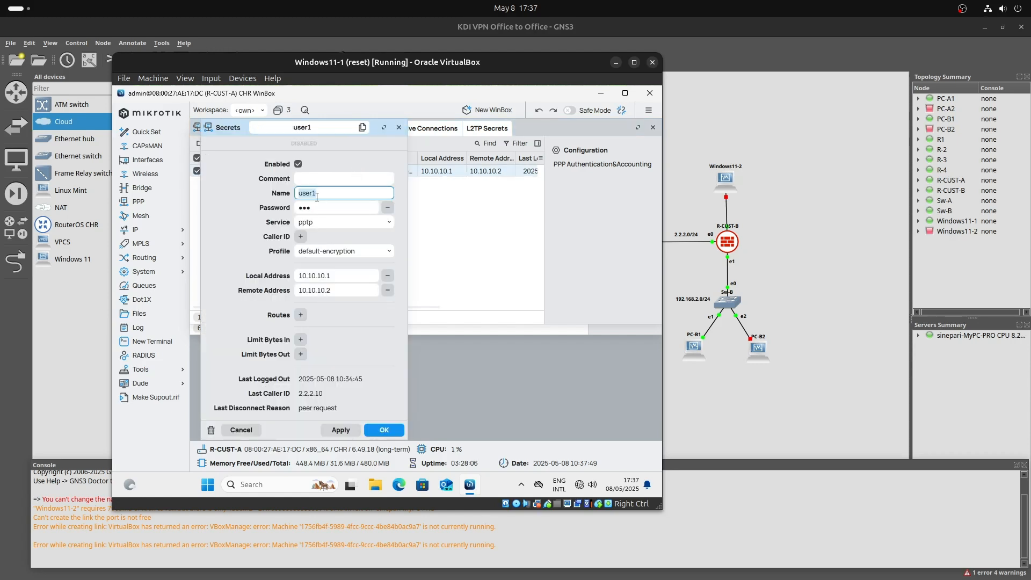
click(299, 166)
click(299, 165)
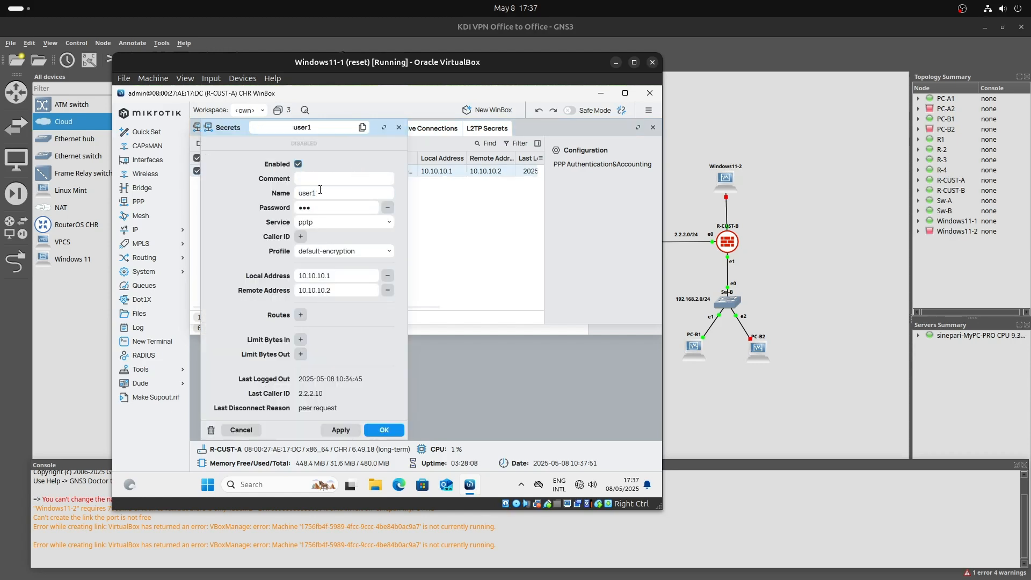
click(321, 193)
click(342, 208)
click(345, 289)
click(344, 425)
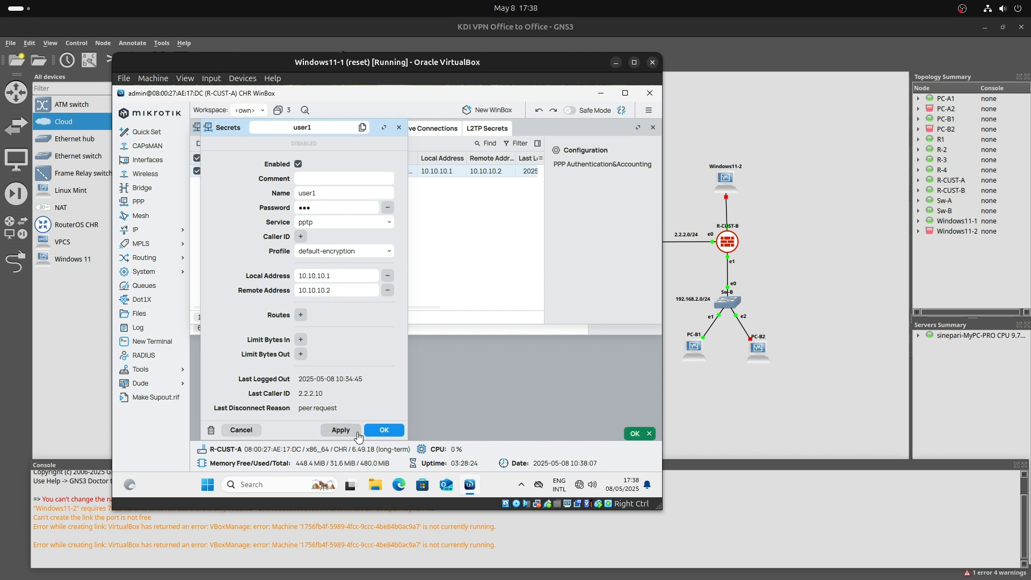
click(383, 428)
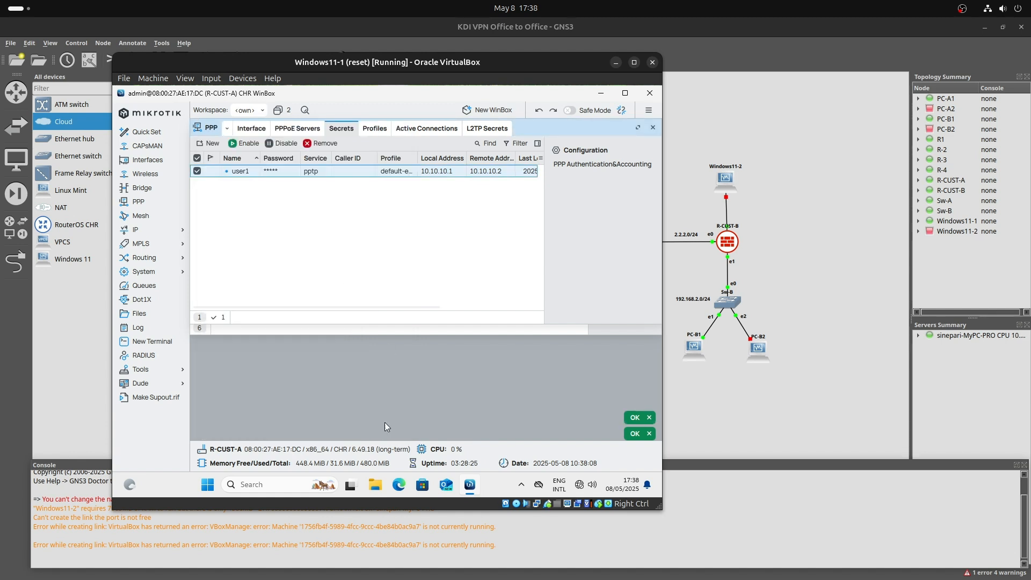
Enable the pptp secret in the list, check the empty PPP Interface list, and return to GNS3.
click(247, 144)
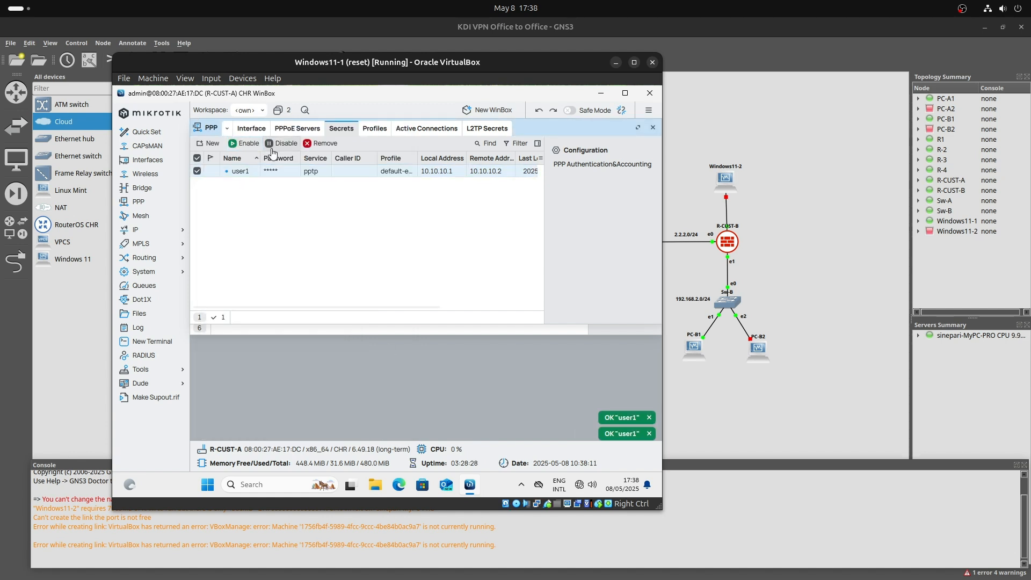
click(276, 188)
click(274, 171)
click(281, 192)
click(279, 173)
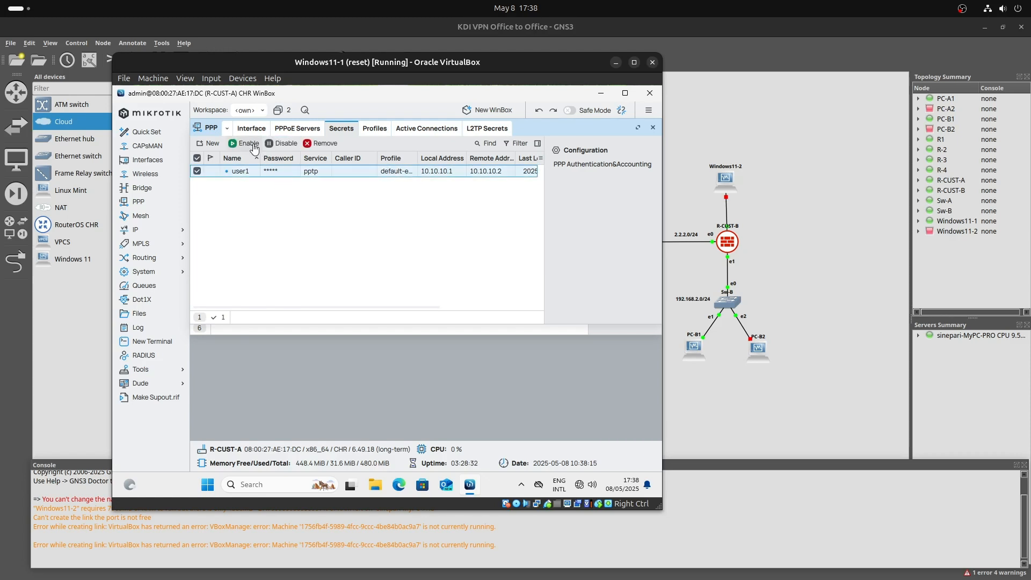
click(249, 143)
click(264, 206)
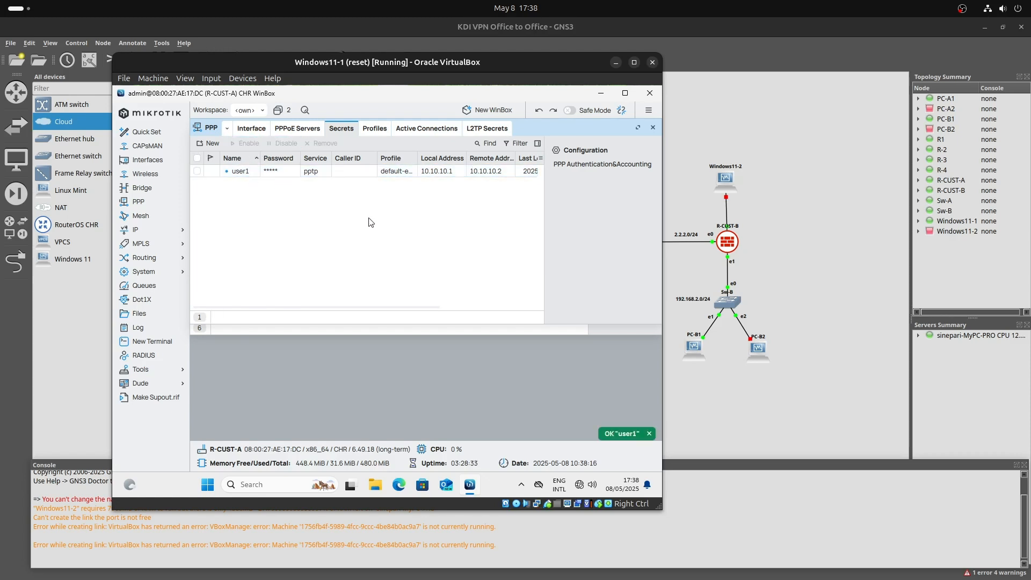
click(250, 130)
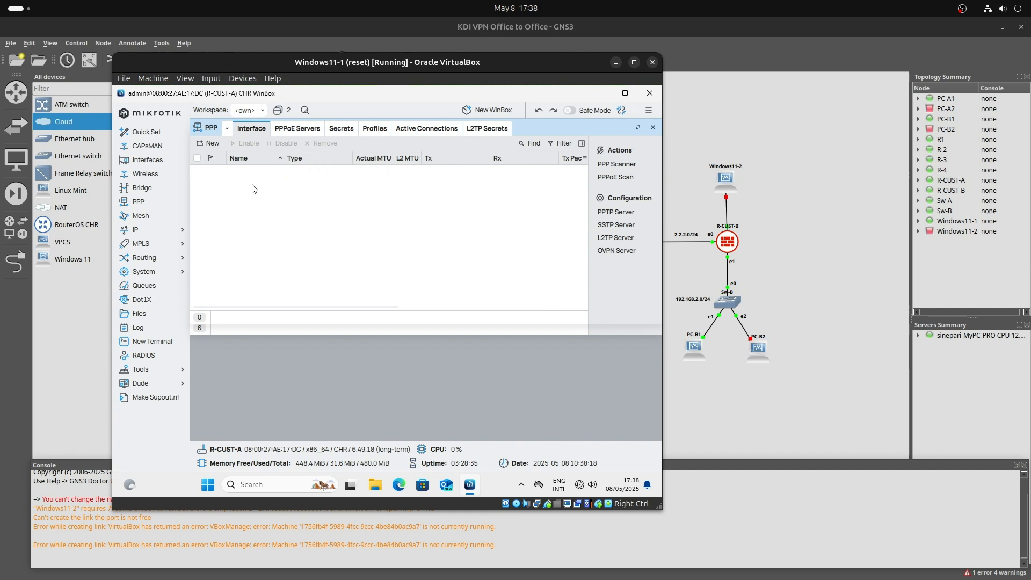
click(696, 129)
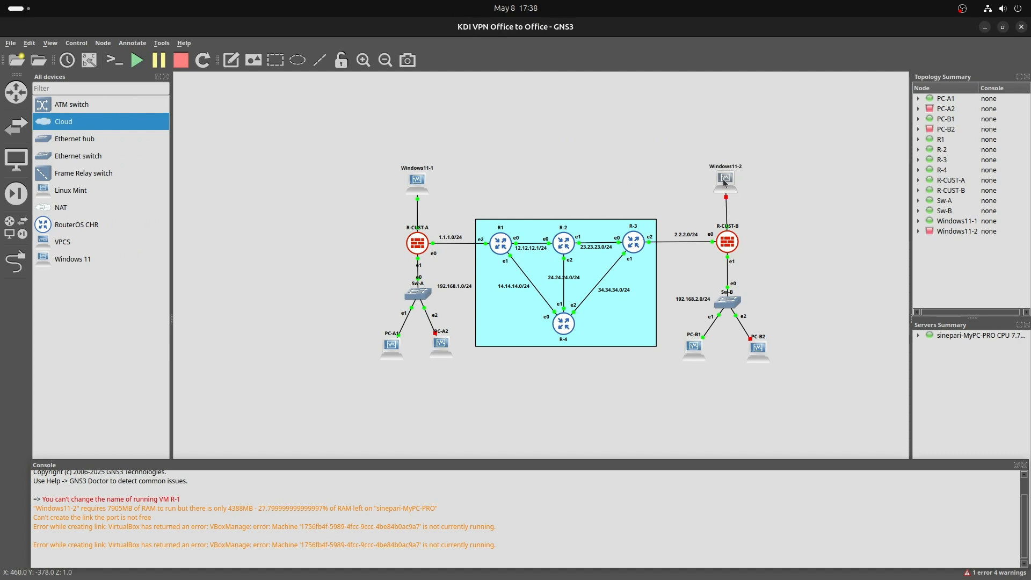
In the R-CUST-B console, list the interface pptp-client details on a cleared screen.
key(alt+Tab)
key(alt+Tab)
key(alt+Tab)
key(alt+Tab)
key(alt+Tab)
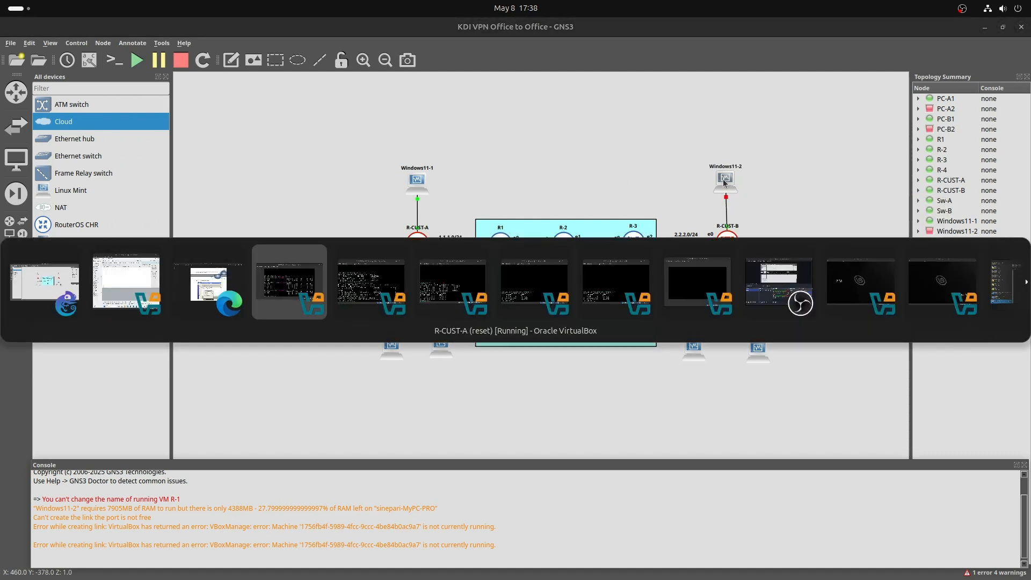
key(alt+shift+Tab)
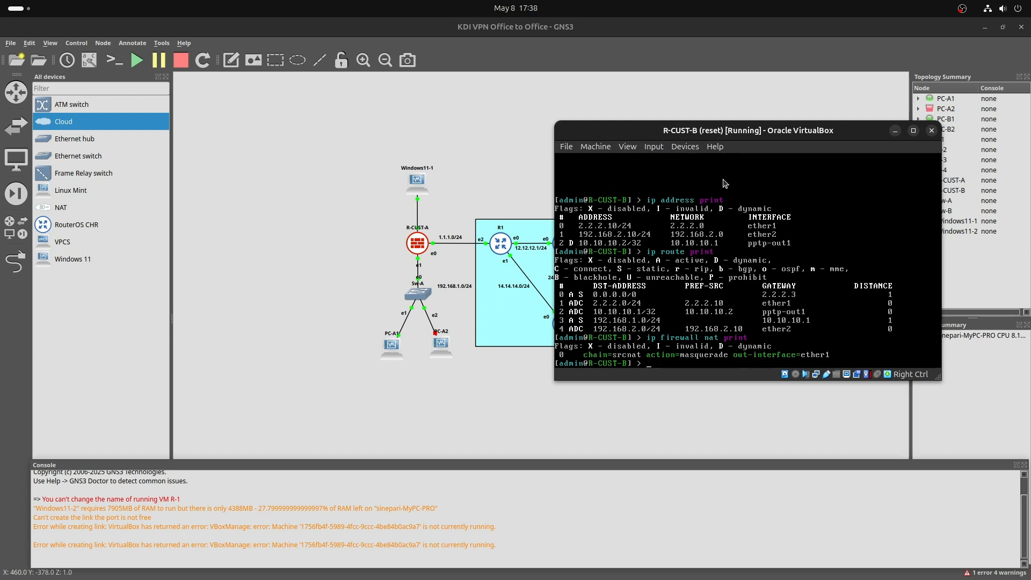
text(interface pptp-client)
key(Tab)
key(Tab)
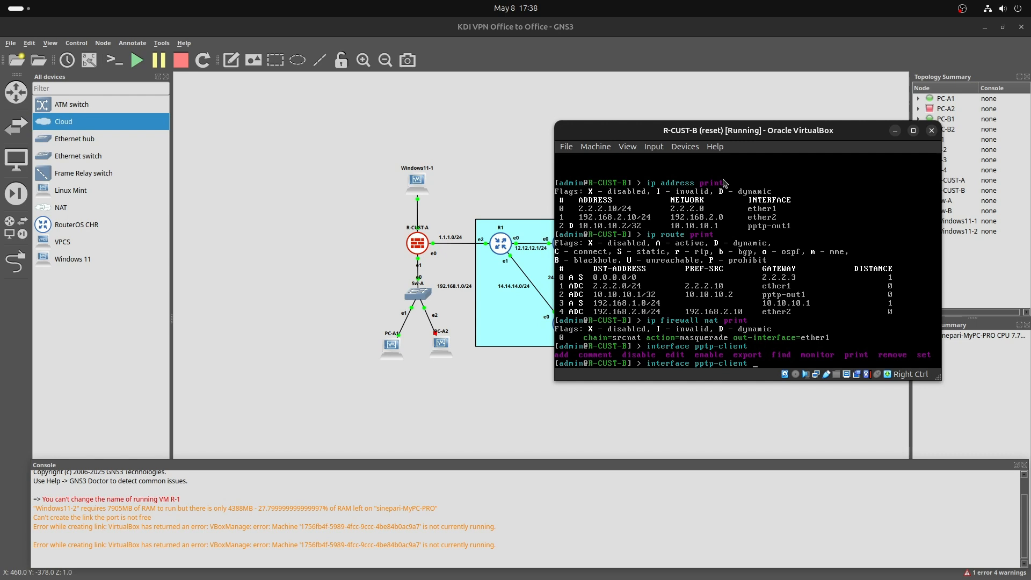
key(Return)
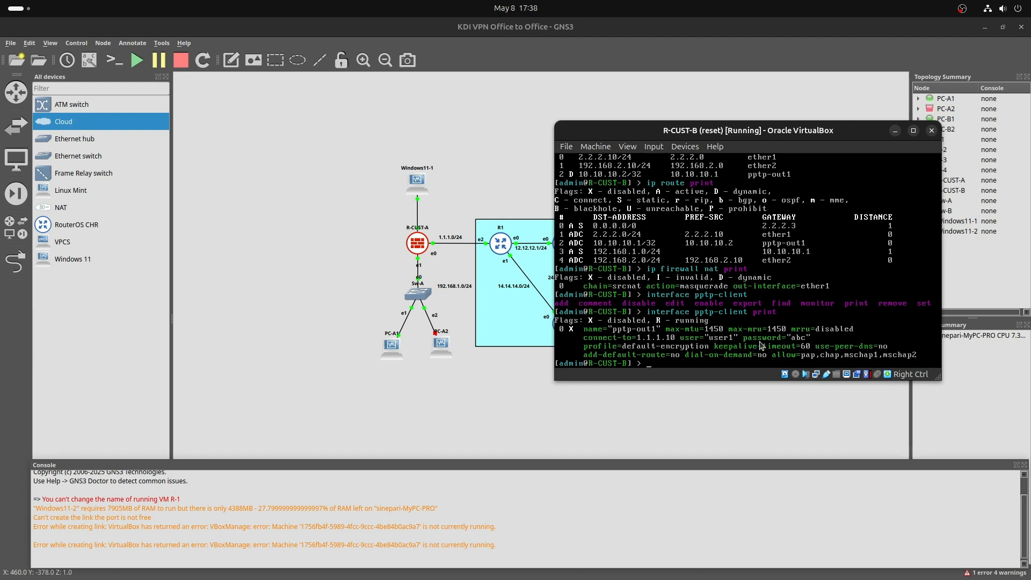
click(682, 339)
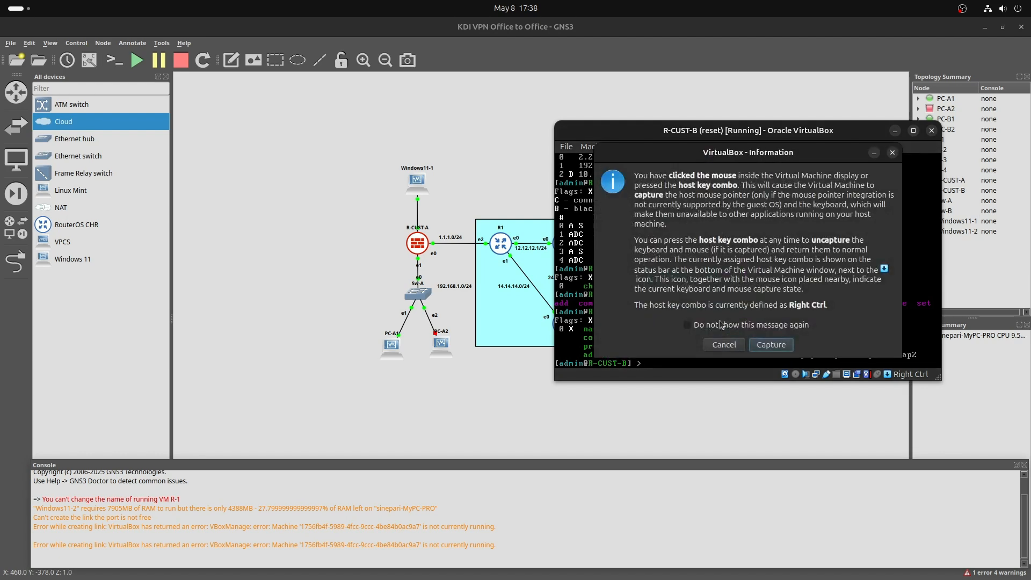
click(728, 352)
key(ctrl+l)
key(Up)
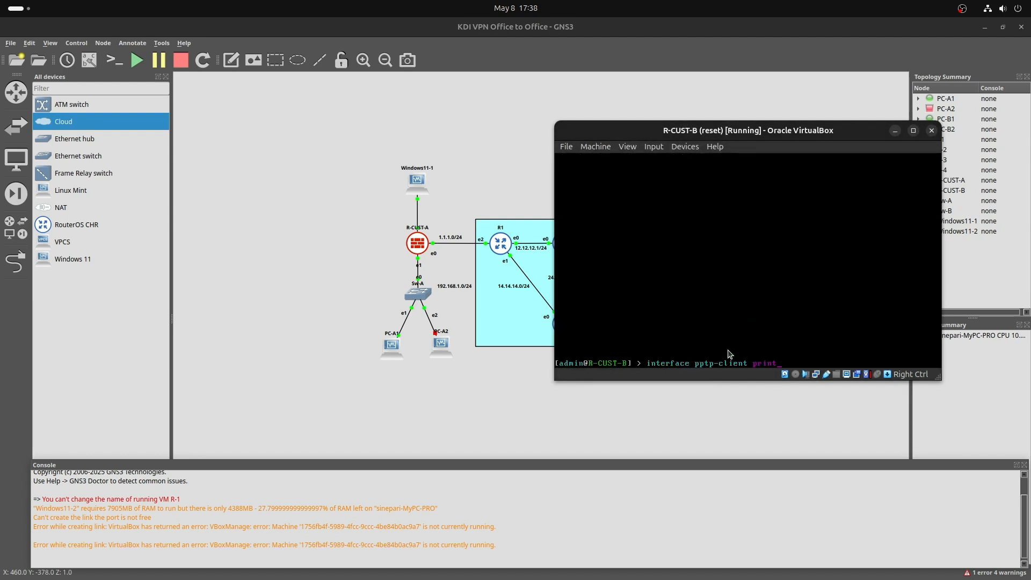
key(Return)
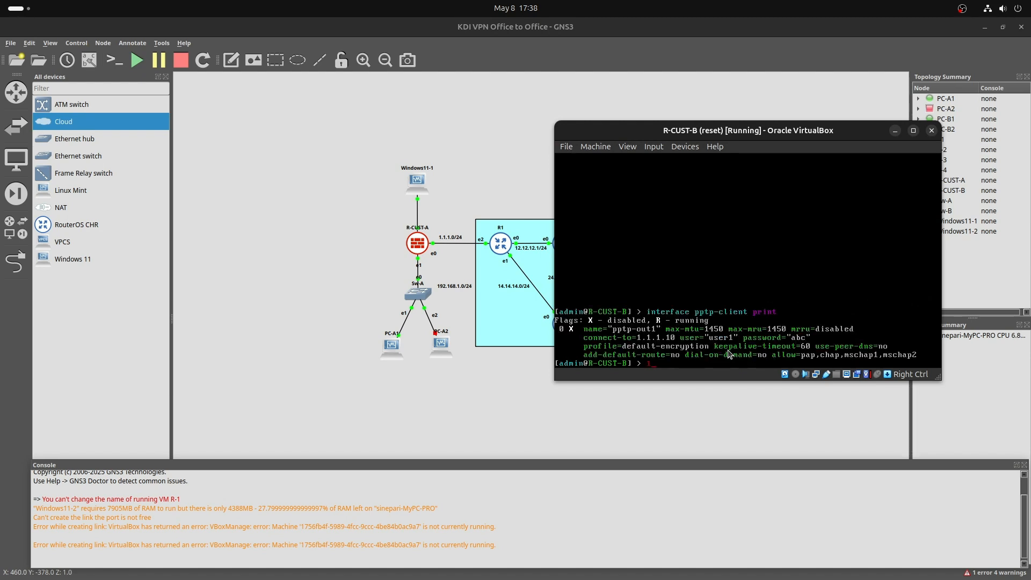
Run 'interface pptp-client enable pptp-out1' to re-enable the VPN client.
key(Up)
key(Tab)
key(Tab)
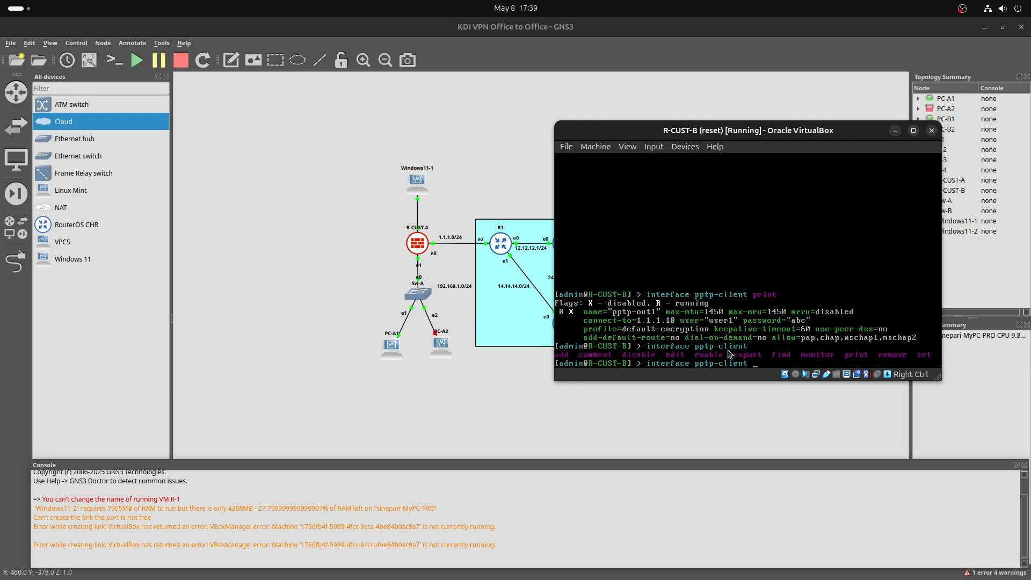
text(enable)
key(Tab)
key(Tab)
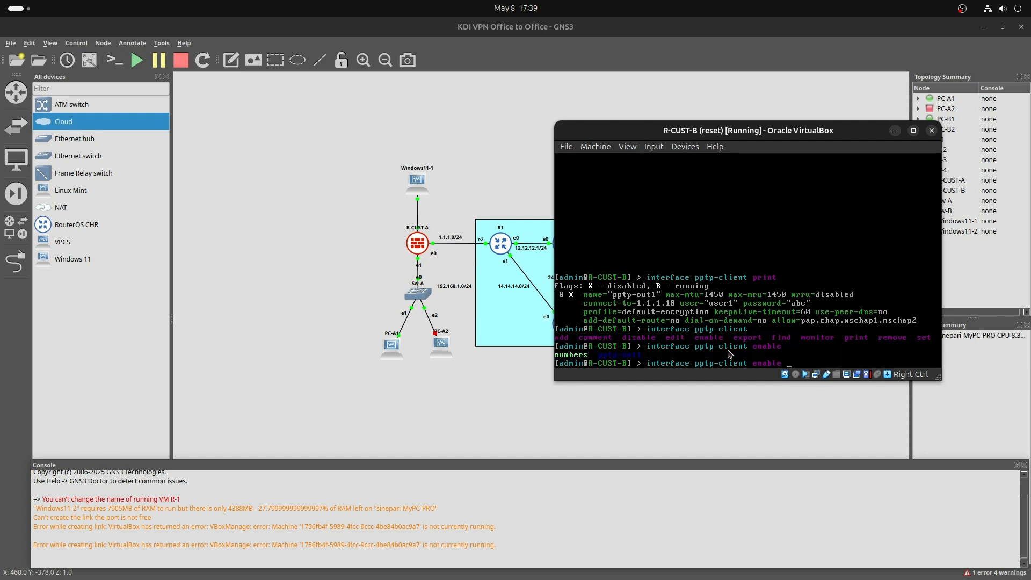
text(p)
key(Tab)
key(Return)
Run 'interface pptp-client print' to confirm pptp-out1 is running.
key(Up)
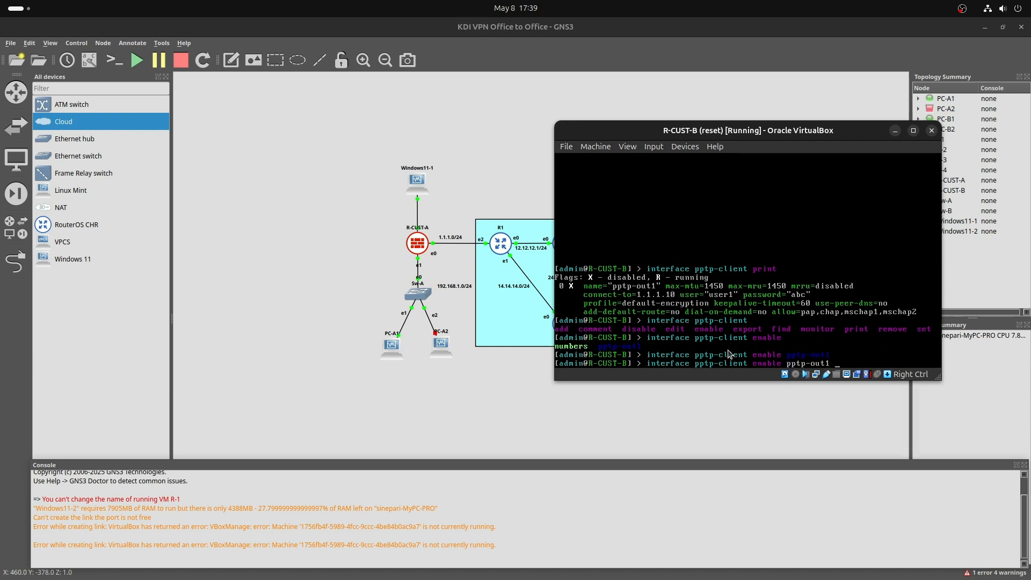
key(BackSpace)
key(BackSpace)
key(BackSpace)
key(BackSpace)
key(BackSpace)
key(BackSpace)
key(BackSpace)
key(BackSpace)
key(BackSpace)
text(print)
key(Return)
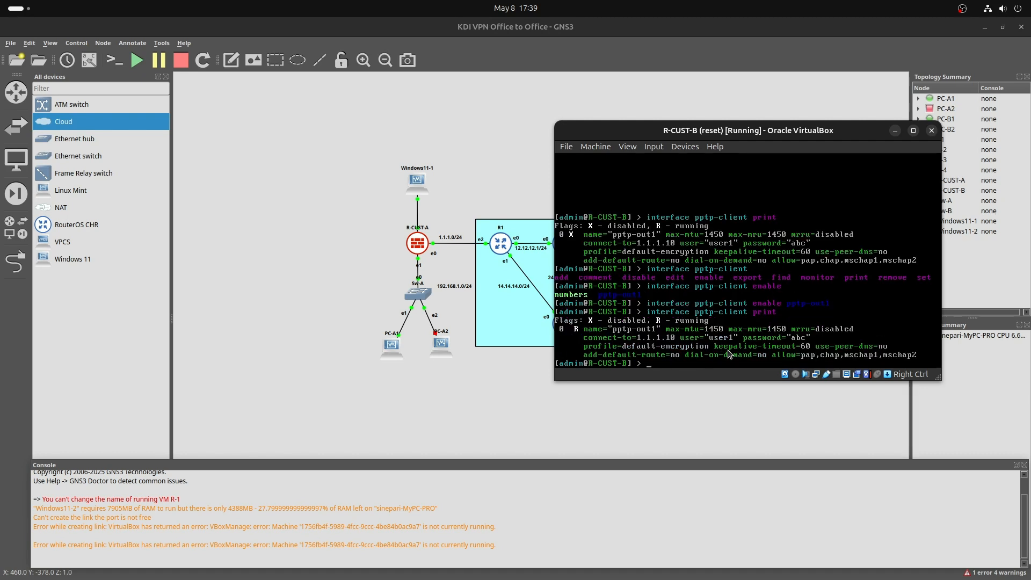
Run 'ppp active print', then rerun the pptp-client listing to recheck its status.
text(ppp)
key(Tab)
key(Tab)
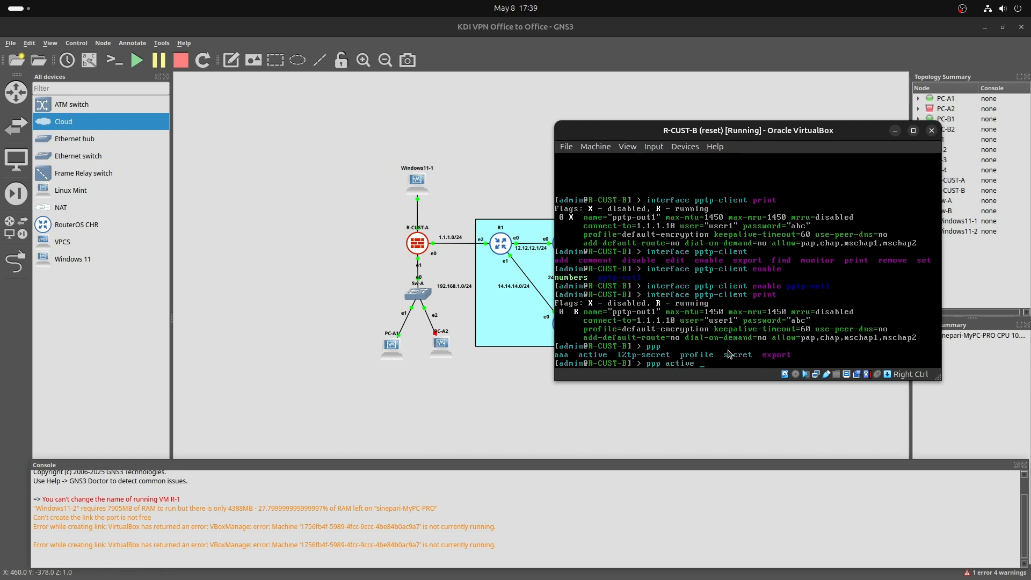
key(Tab)
key(Tab)
text(print)
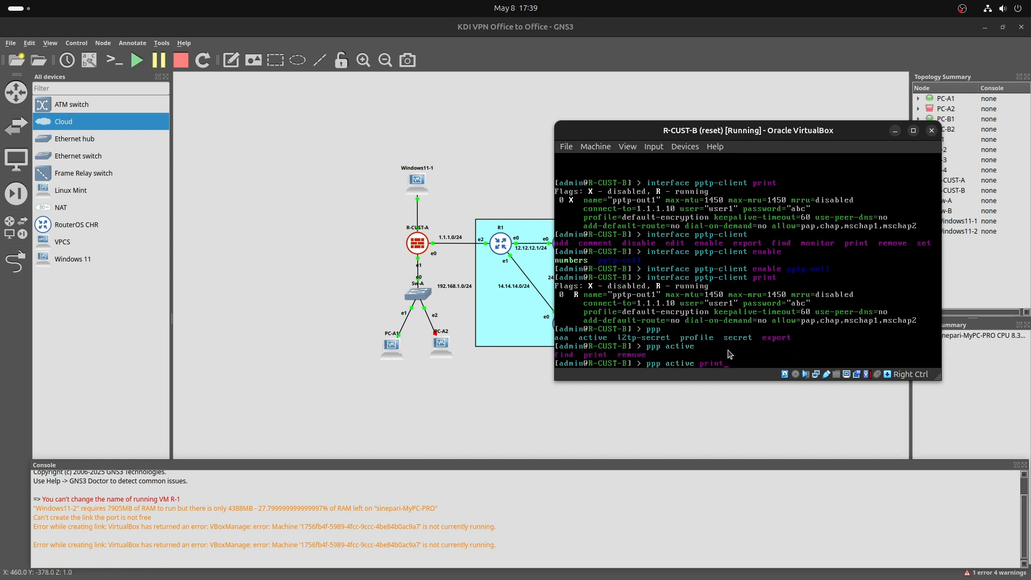
key(Return)
key(Up)
key(Up)
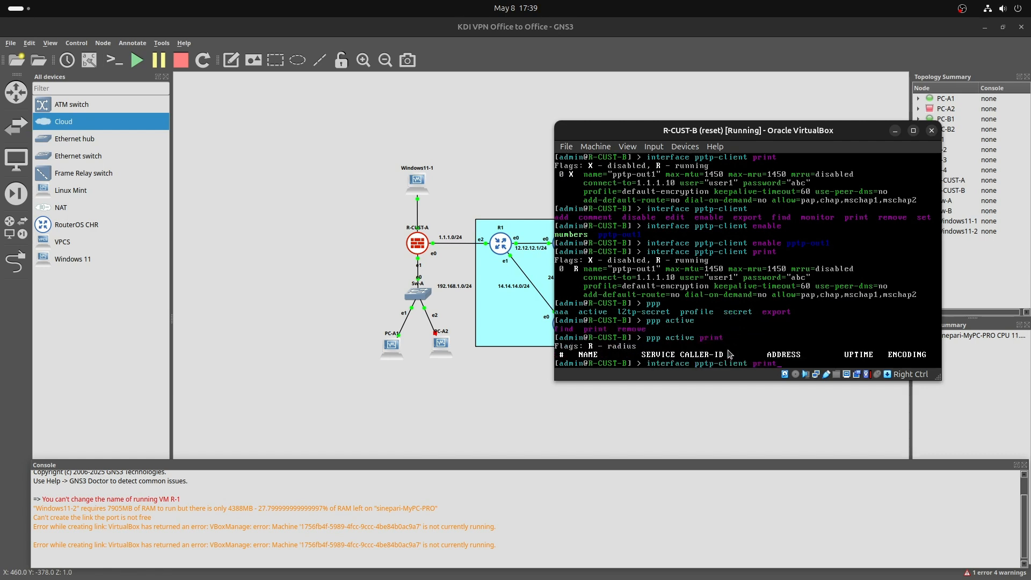
key(Return)
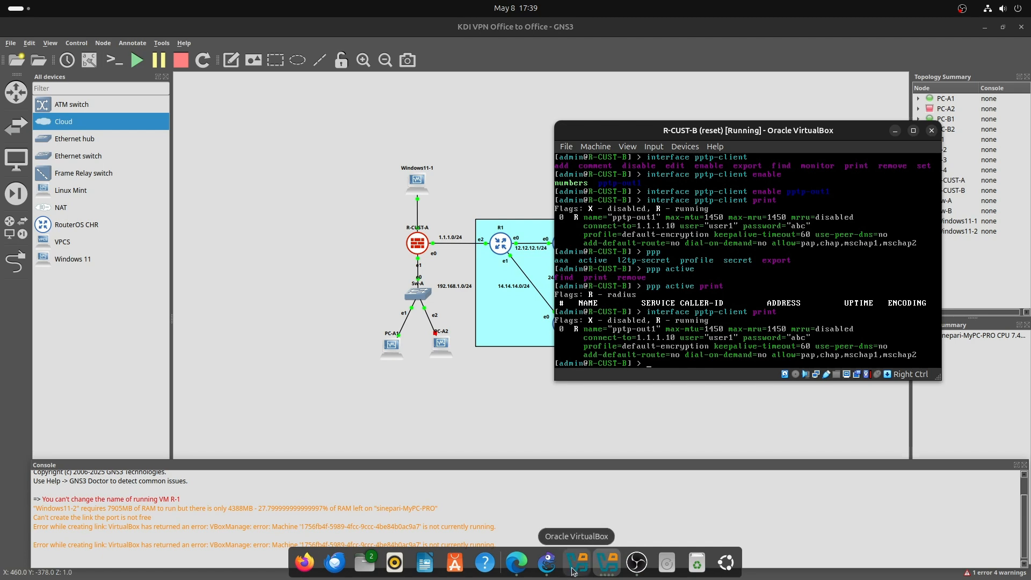
click(606, 562)
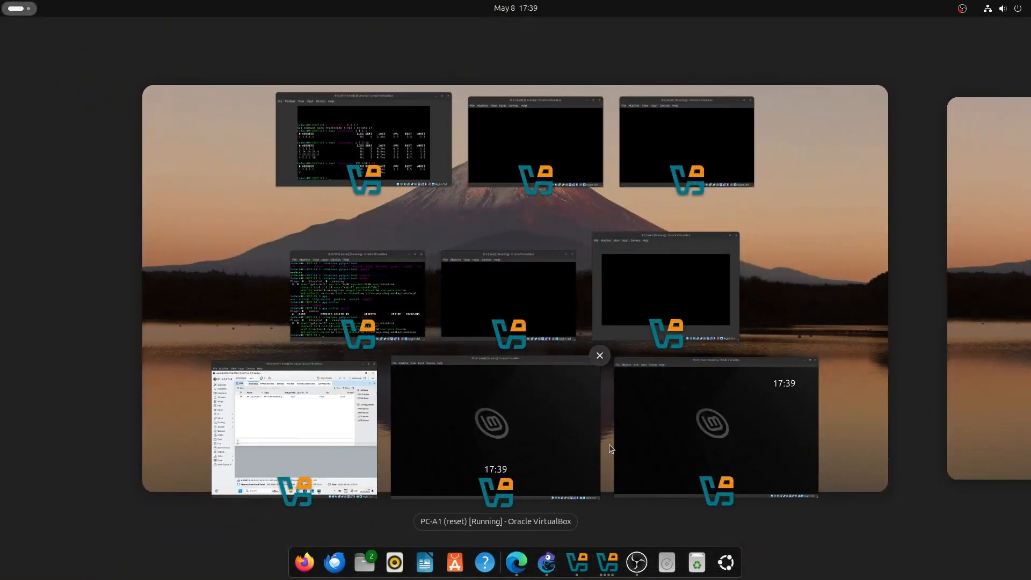
Bring Windows11-1 forward and rearrange it and the R-CUST-B console to uncover the topology.
click(329, 470)
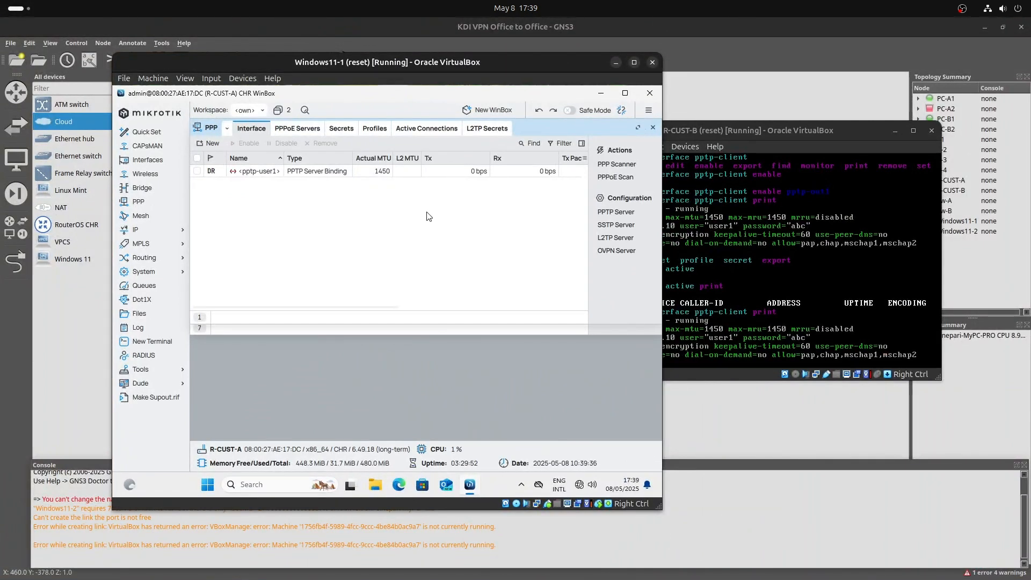
drag(387, 62, 286, 195)
click(601, 131)
drag(602, 130, 691, 228)
drag(447, 197, 690, 74)
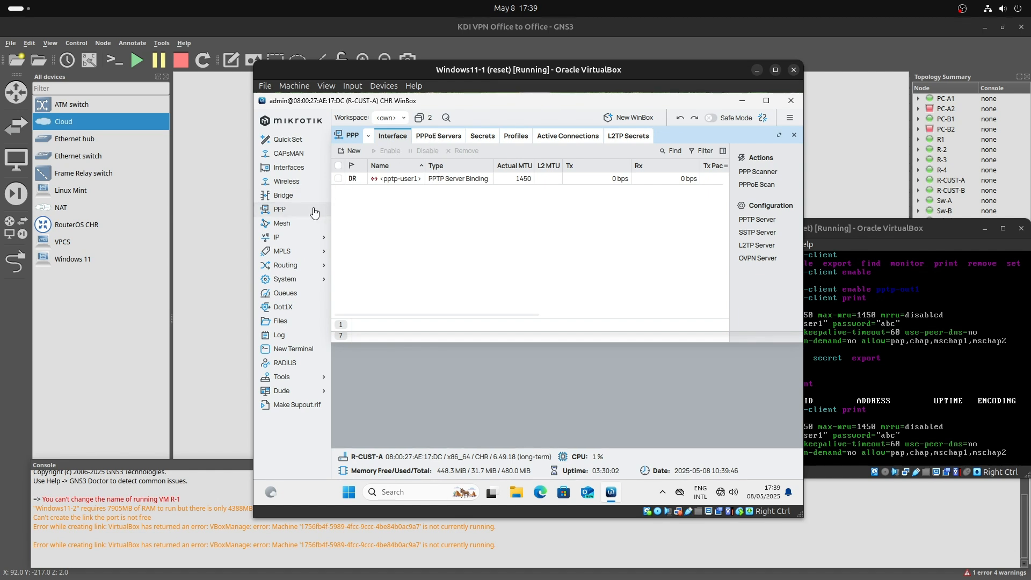
Open the pptp-user1 binding, review its Status (10.10.10.1↔10.10.10.2) and Traffic, then return to GNS3.
click(383, 182)
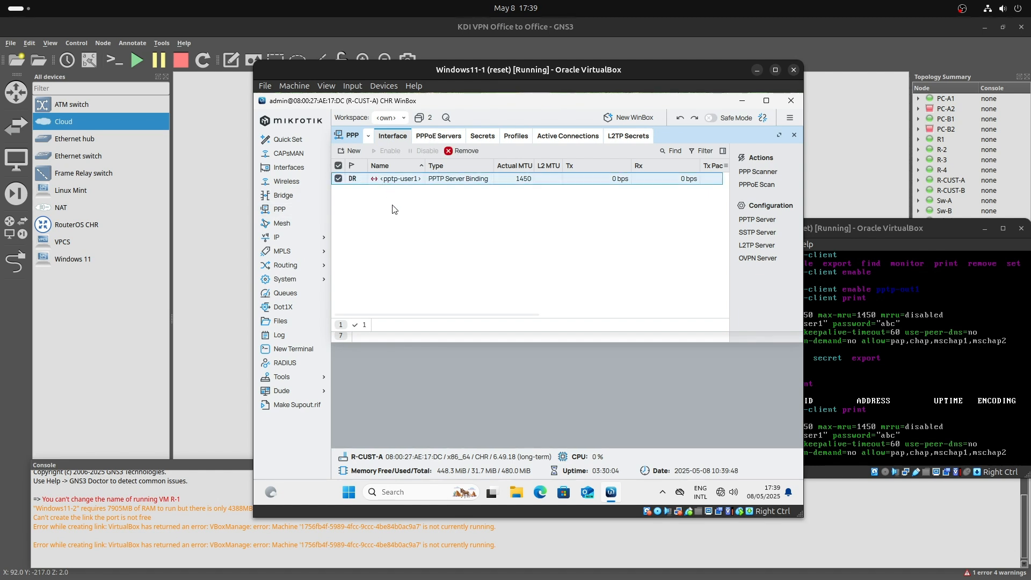
click(393, 206)
click(402, 181)
double_click(530, 180)
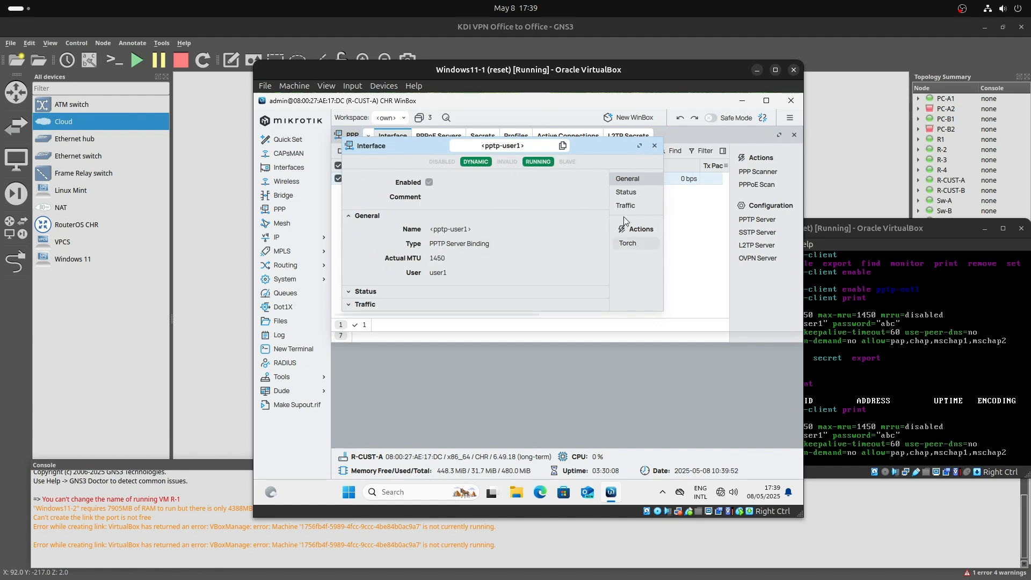
click(626, 192)
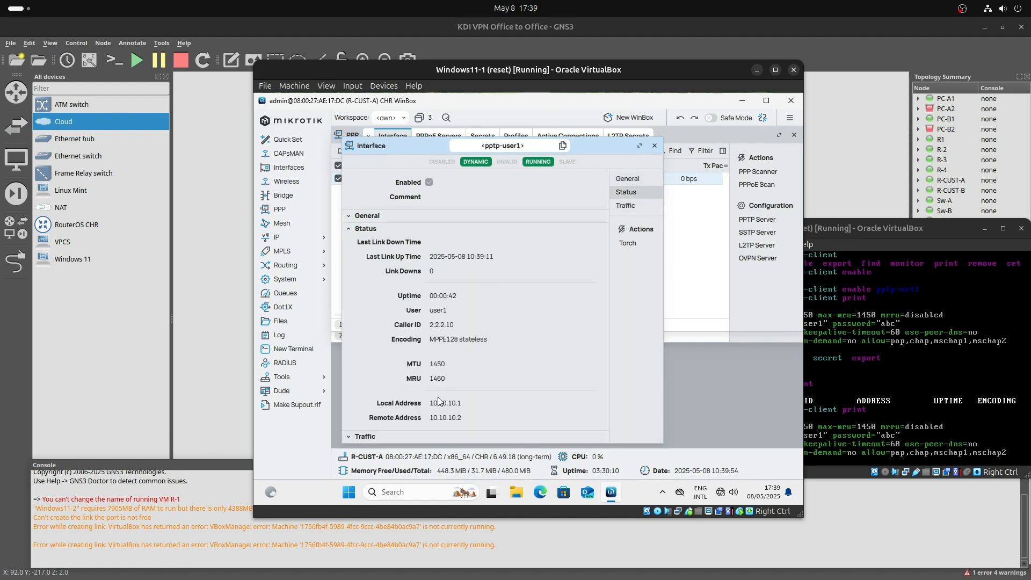
click(468, 291)
click(628, 205)
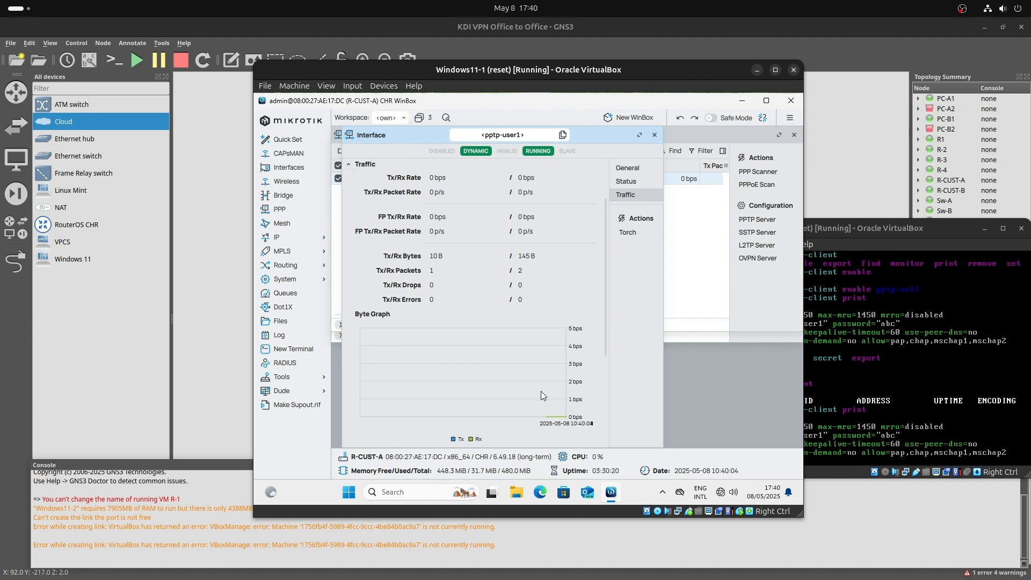
click(655, 135)
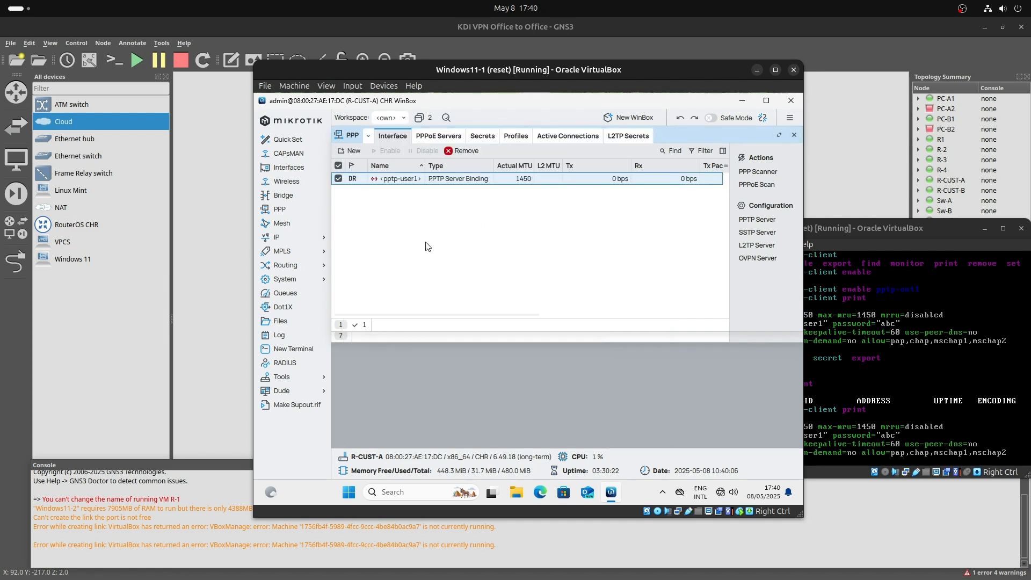
click(173, 409)
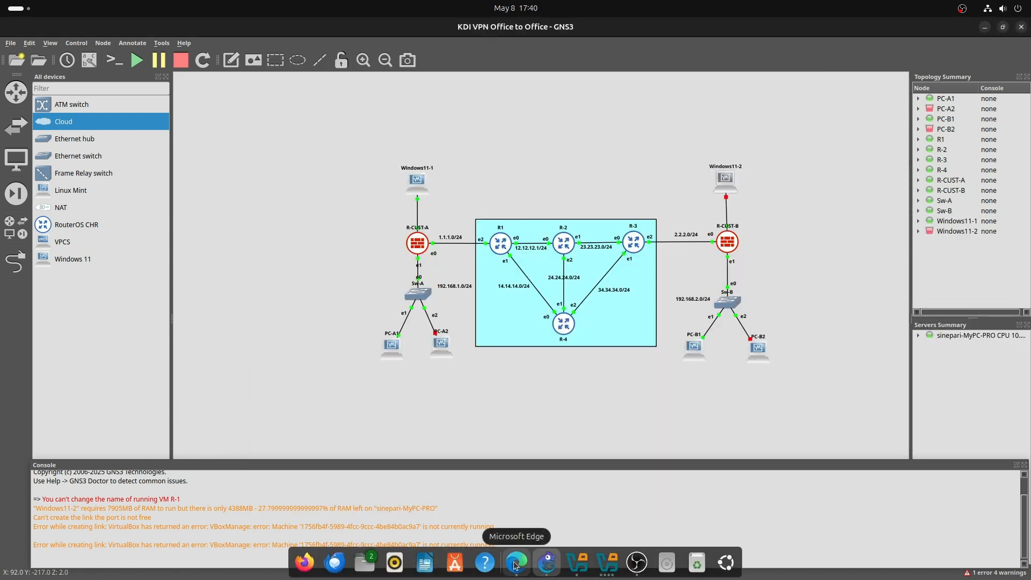
Scroll the lab guide to page 7 and highlight the route to 192.168.2.0/24.
click(487, 567)
scroll(452, 242, down, 15)
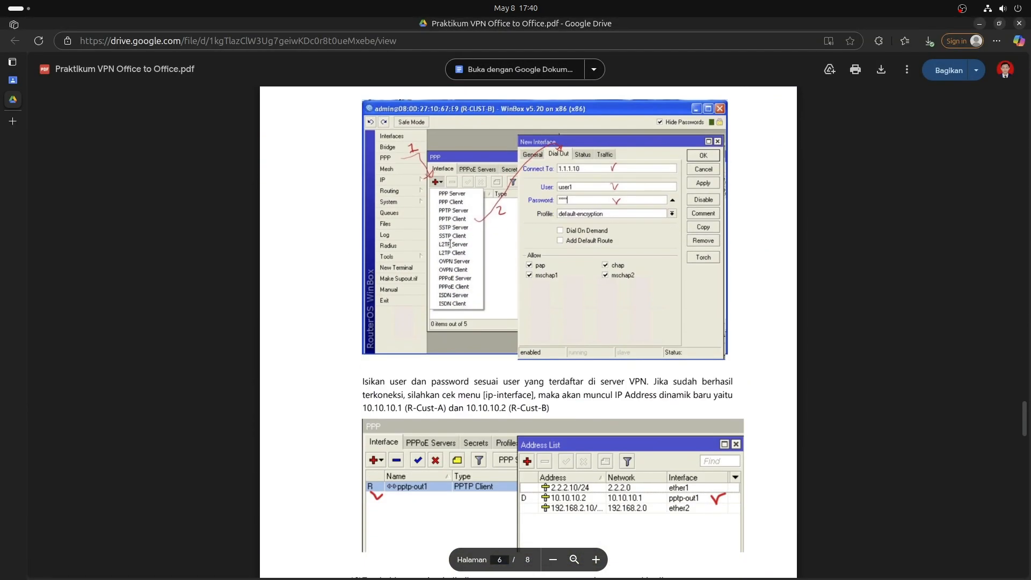
scroll(452, 242, down, 9)
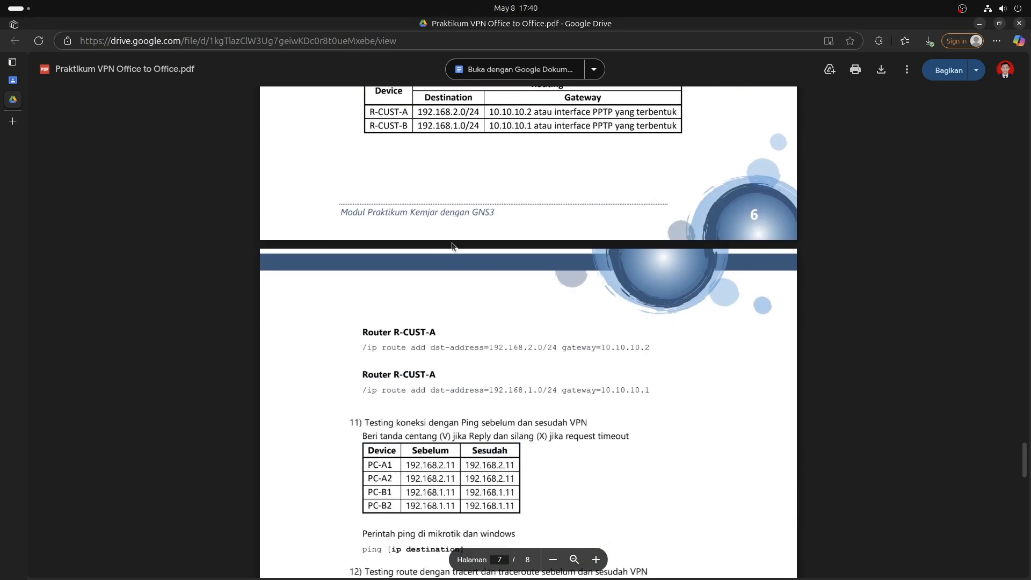
scroll(452, 246, down, 1)
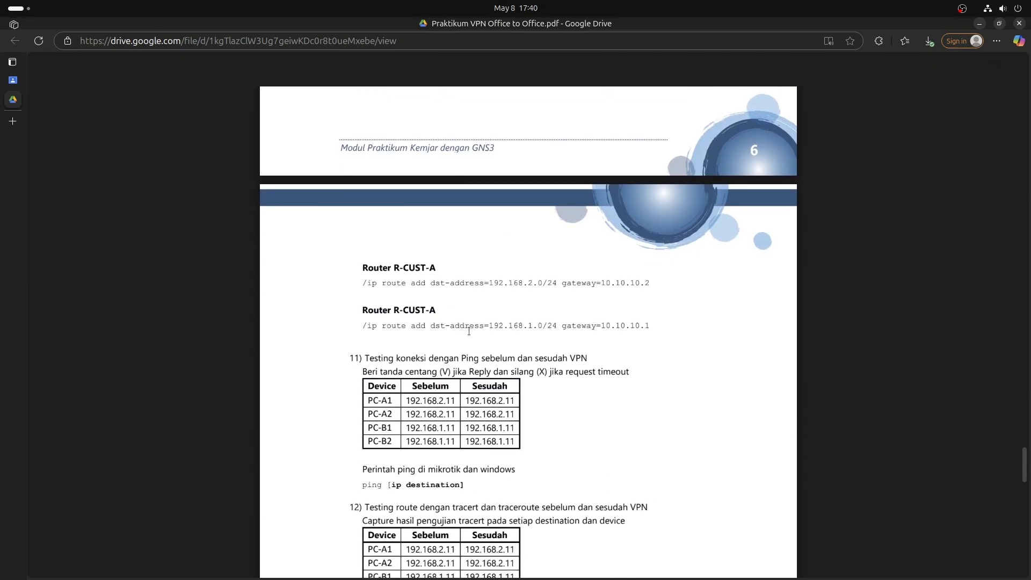
drag(411, 283, 558, 283)
Return to the Windows 11 virtual machine window.
mouse_move(612, 575)
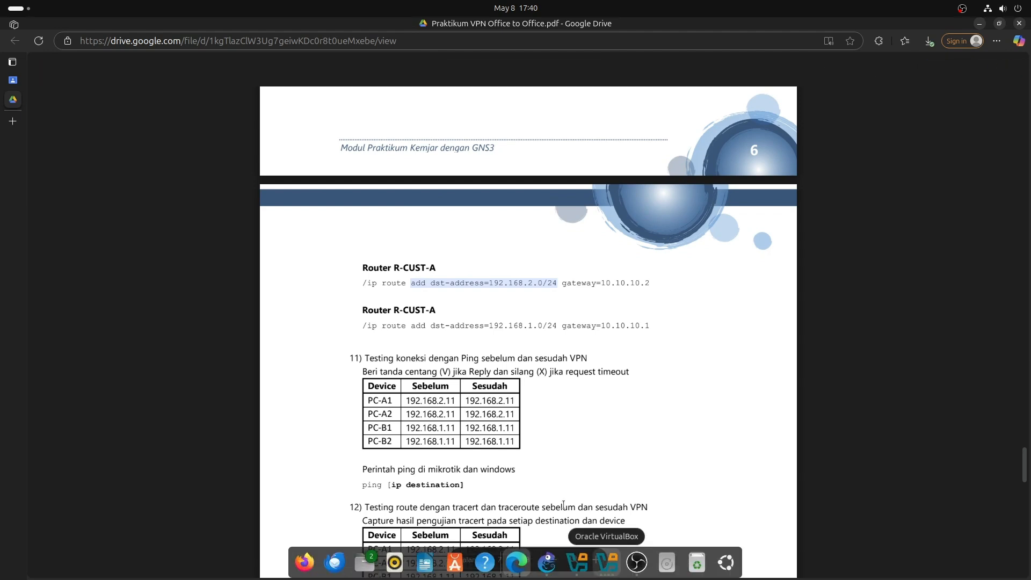
click(609, 571)
click(611, 573)
click(610, 572)
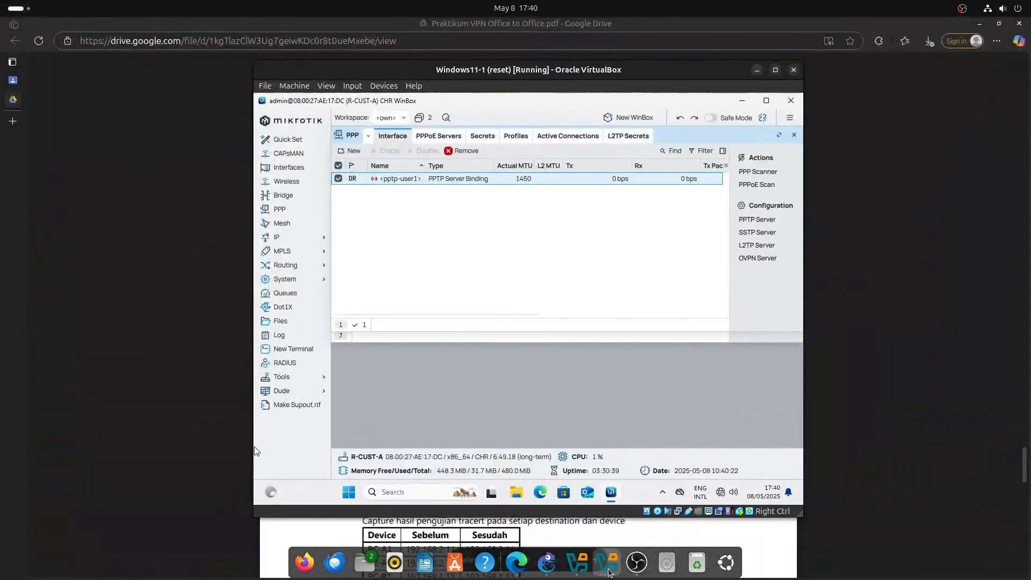
Run 'ip route print' on a cleared R-CUST-A console.
click(610, 573)
click(400, 173)
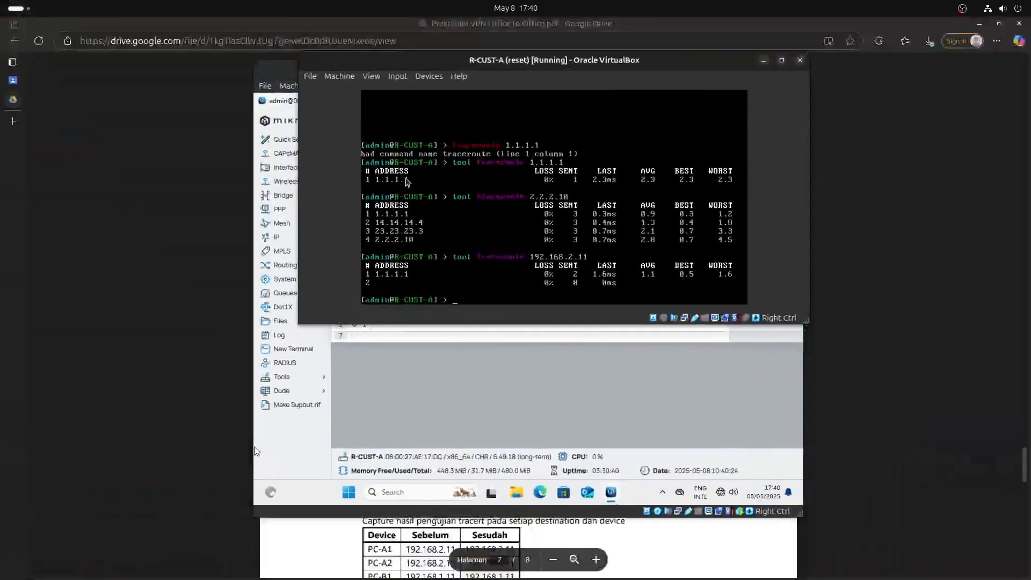
key(ctrl+l)
text(ip ro)
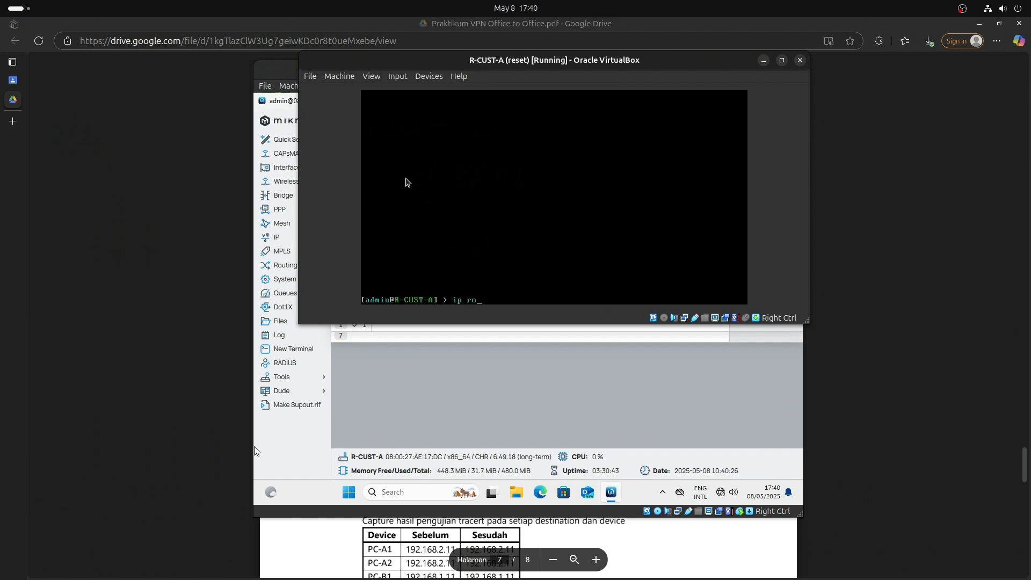
text(ute print)
key(Return)
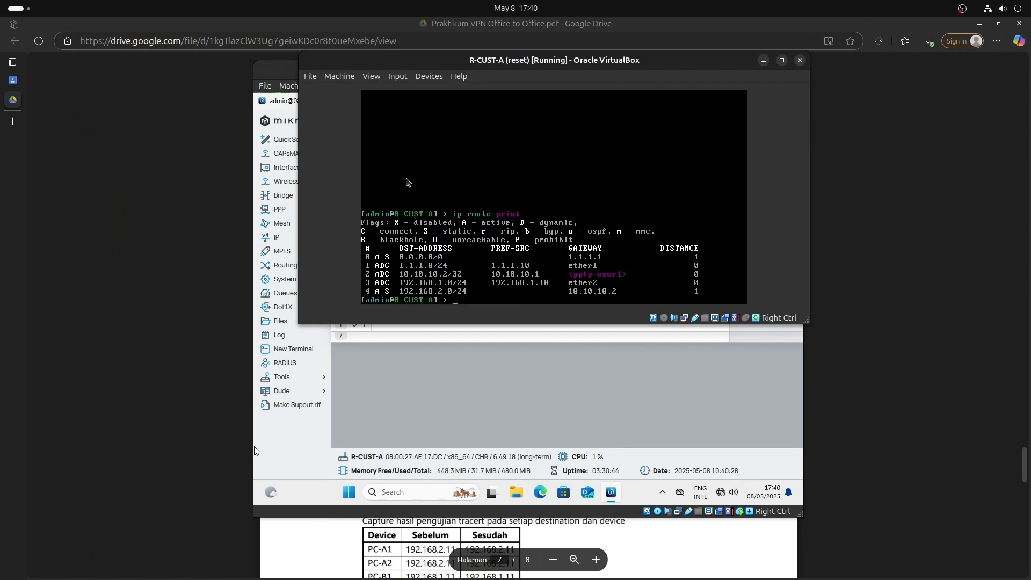
Glance at the lab guide, then reposition the R-CUST-A console so the route list shows fully.
click(240, 101)
key(alt+Tab)
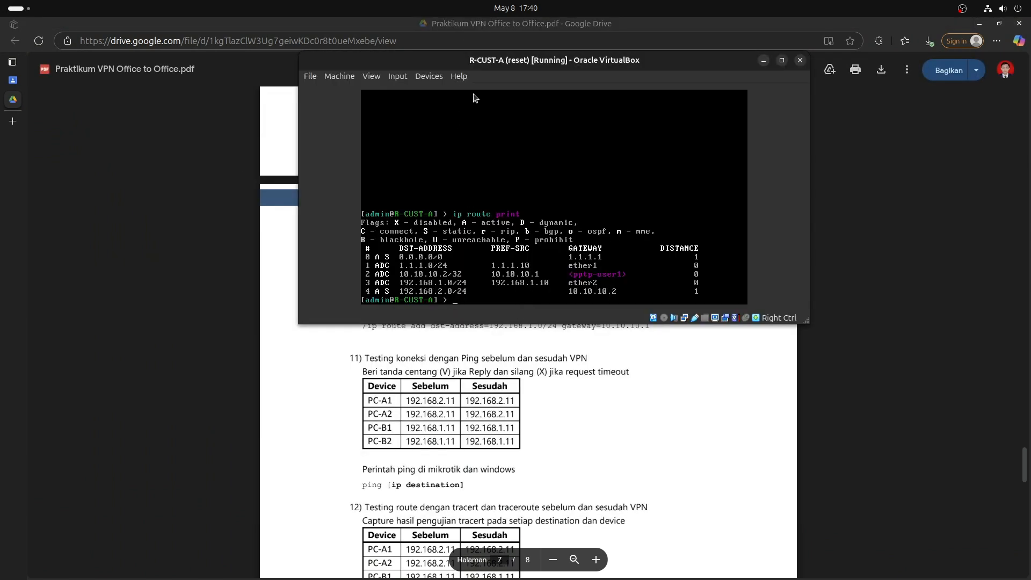
drag(495, 62, 866, 66)
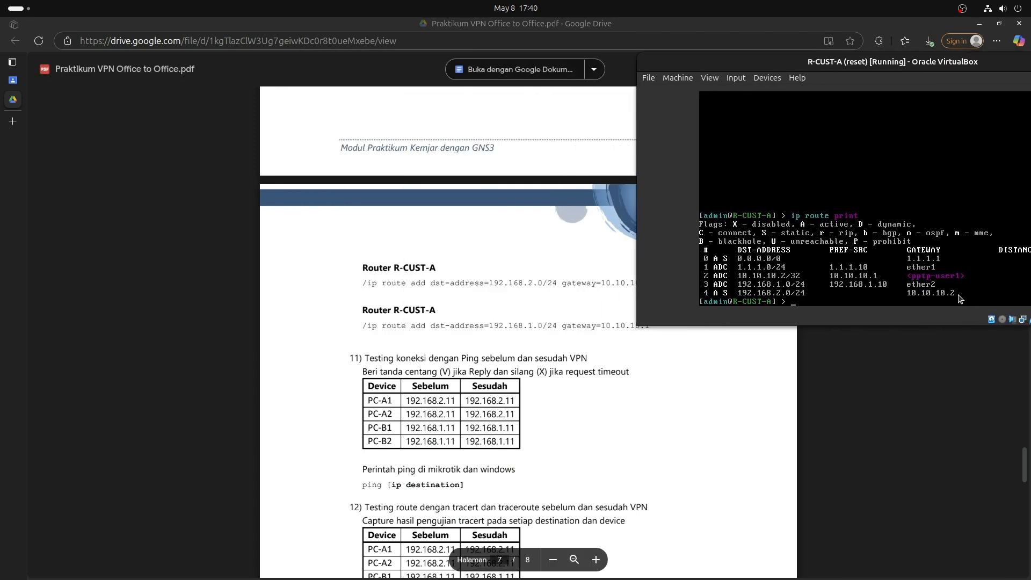
click(782, 295)
click(853, 283)
drag(826, 68, 874, 109)
scroll(592, 341, down, 8)
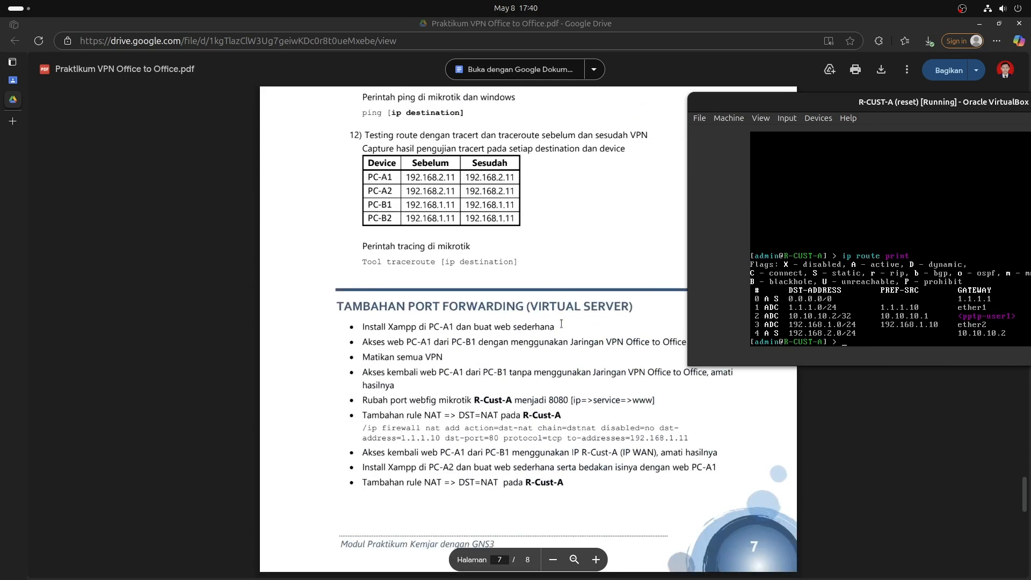
scroll(592, 342, up, 6)
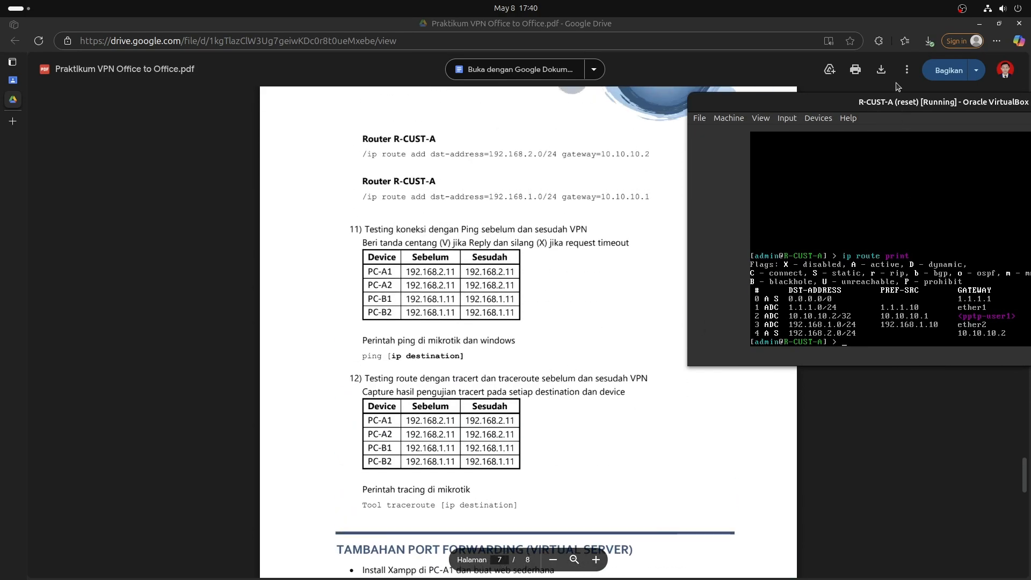
drag(883, 104, 718, 100)
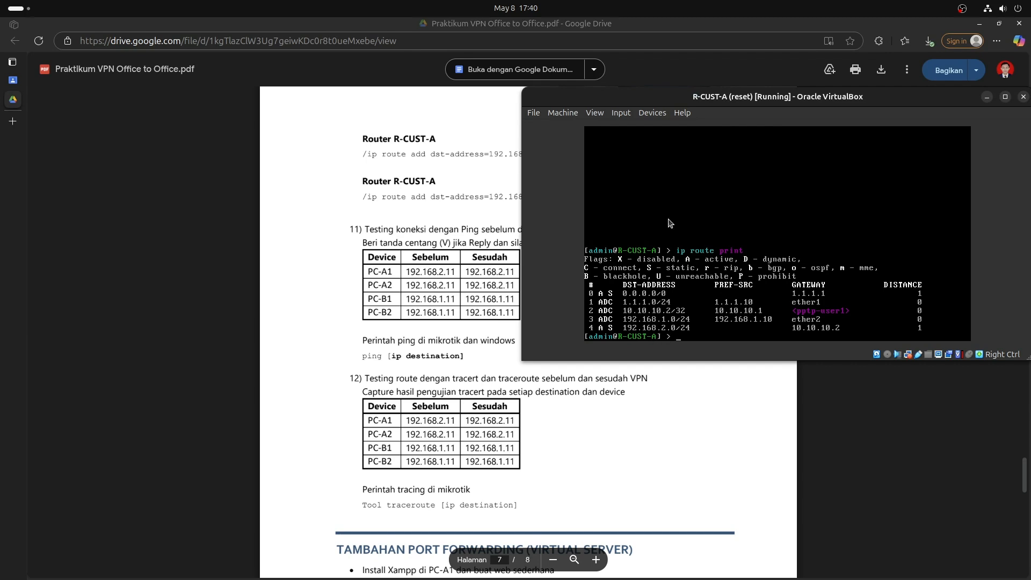
drag(954, 102, 907, 117)
Switch from the R-CUST-A console to the R-CUST-B console.
key(Tab)
key(Tab)
key(alt+Tab)
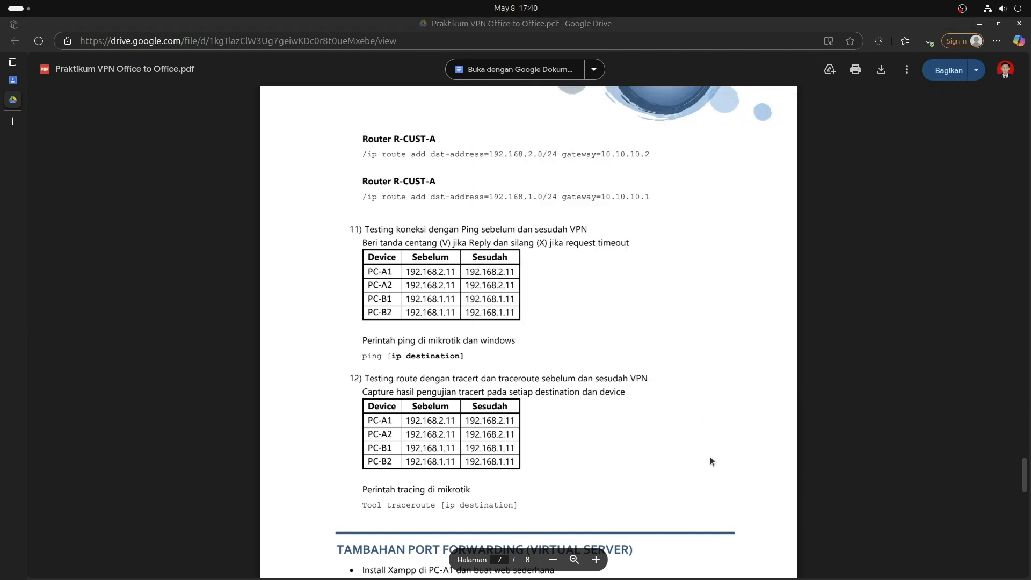
key(alt+Tab)
key(Tab)
key(Tab)
key(Tab)
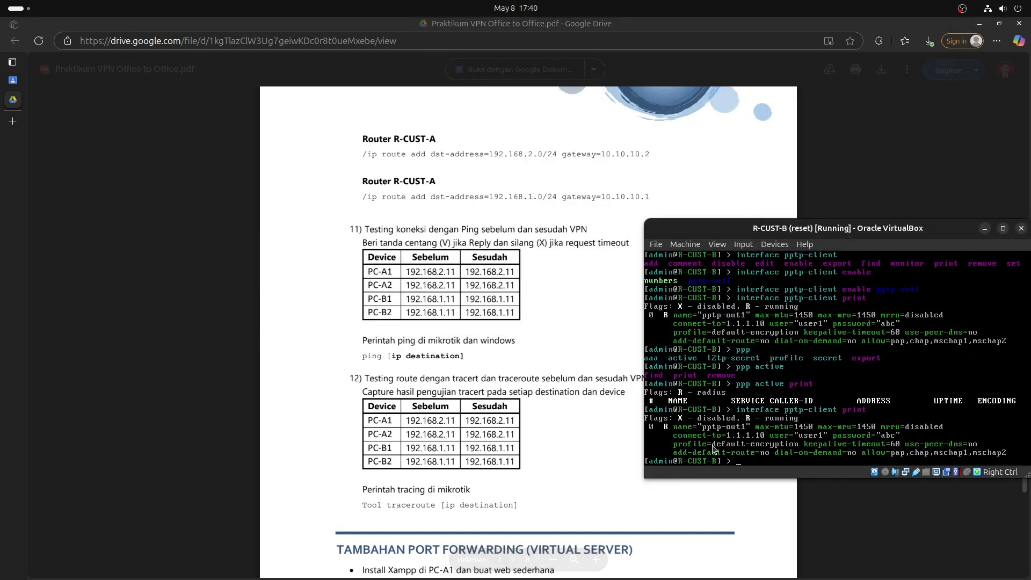
Run 'ip route print' on R-CUST-B, showing 192.168.1.0/24 via 10.10.10.1, then return to the guide.
key(ctrl+l)
text(ip rou)
text(te prin)
key(Return)
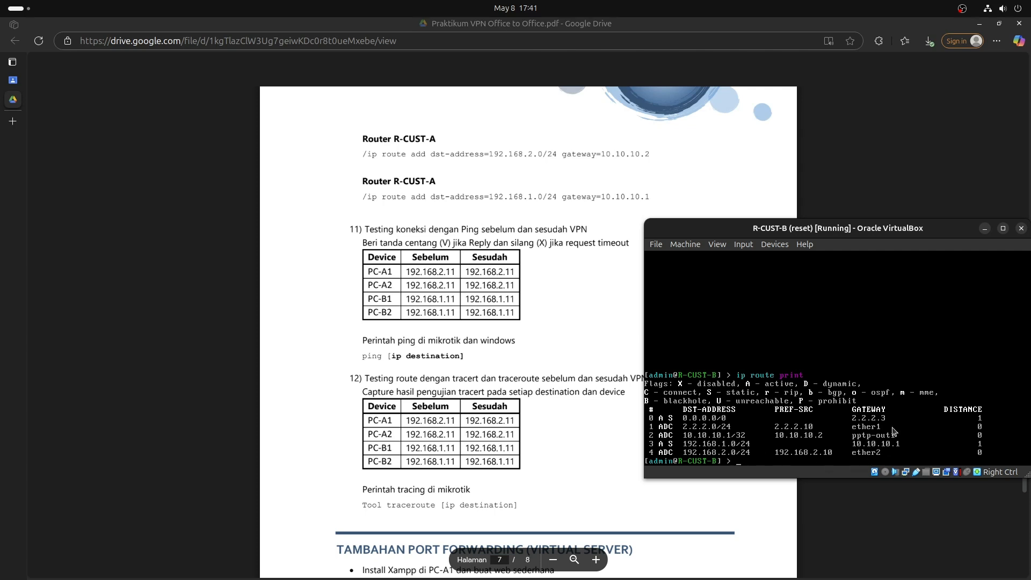
drag(834, 230, 696, 186)
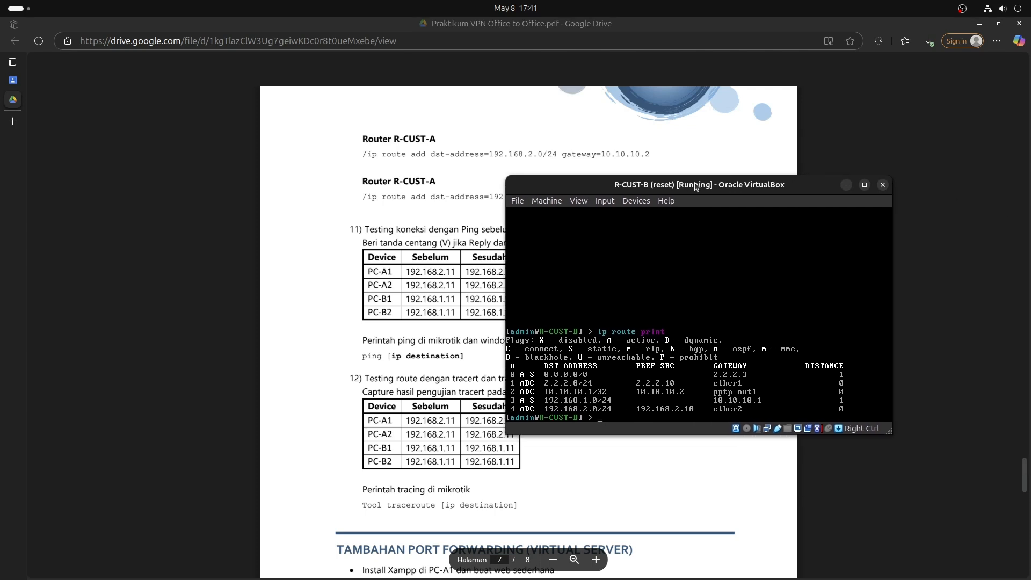
click(720, 167)
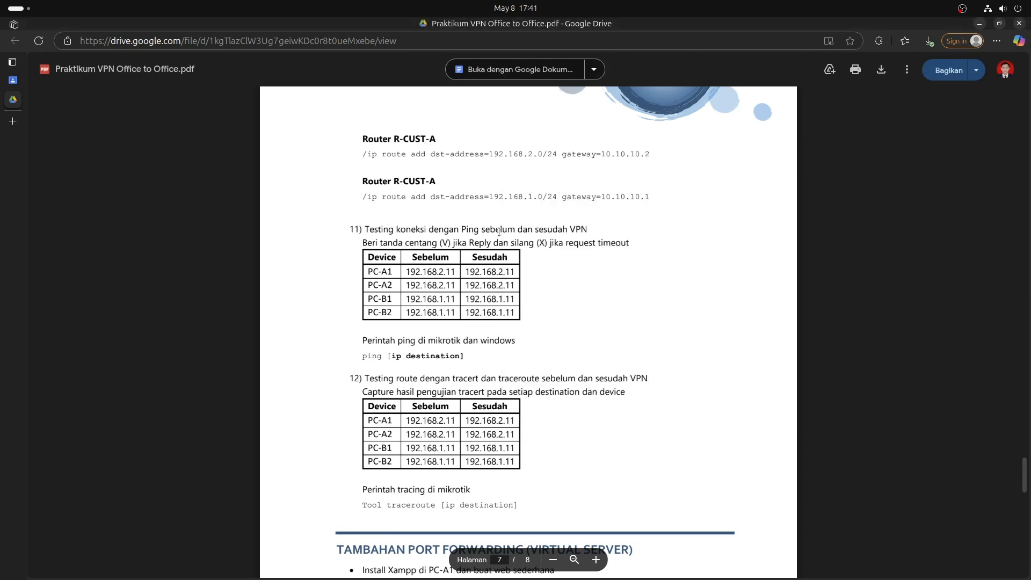
Scroll to the Tambahan Port Forwarding section and highlight its first five task bullets.
scroll(475, 260, down, 5)
scroll(475, 260, down, 8)
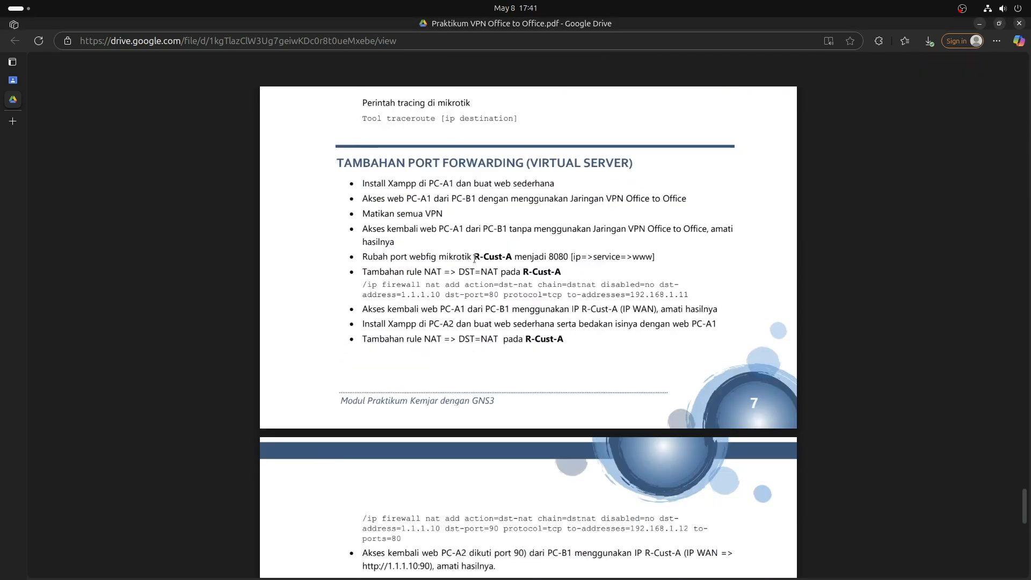
drag(361, 183, 739, 257)
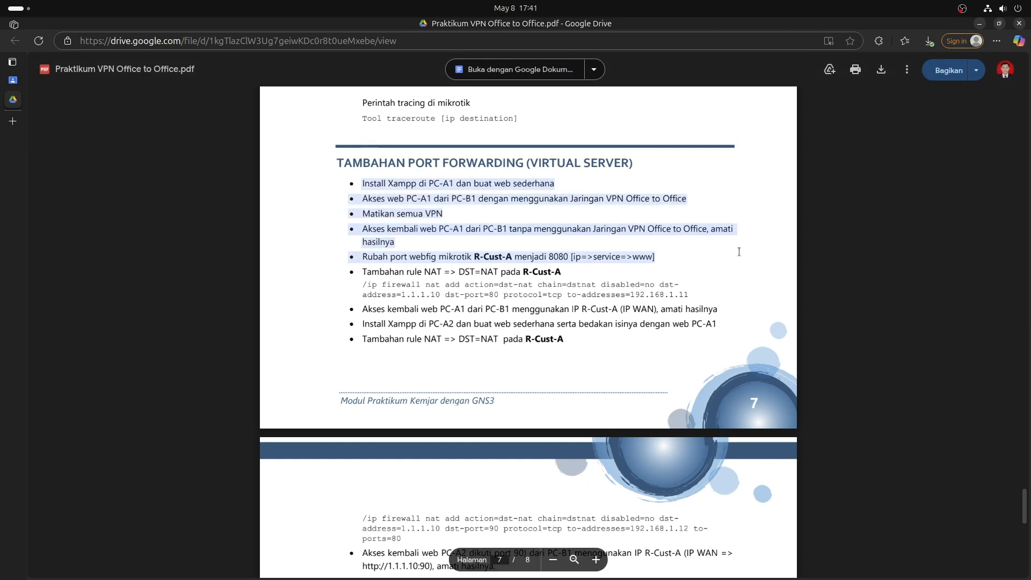
click(652, 258)
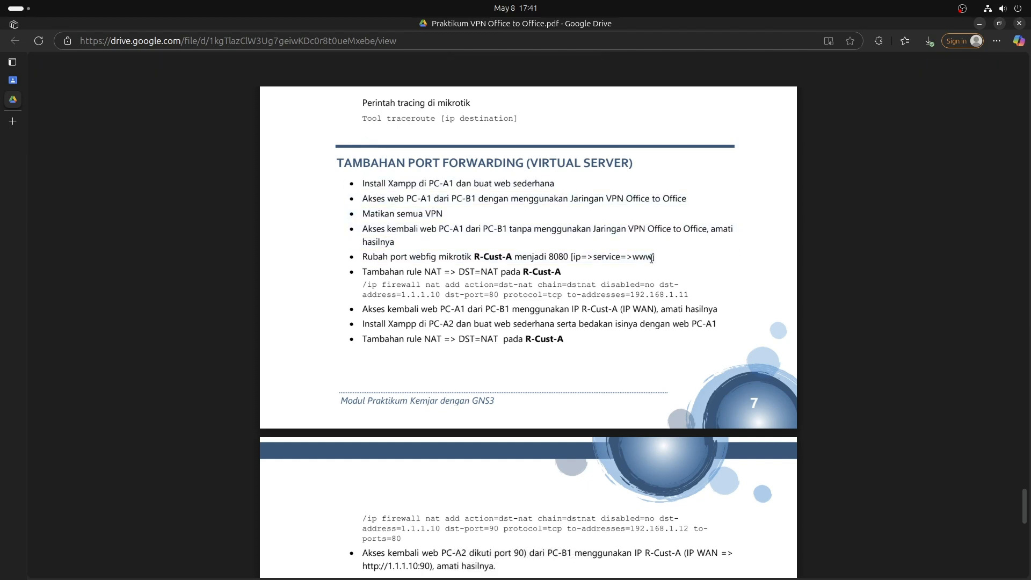
key(alt+Tab)
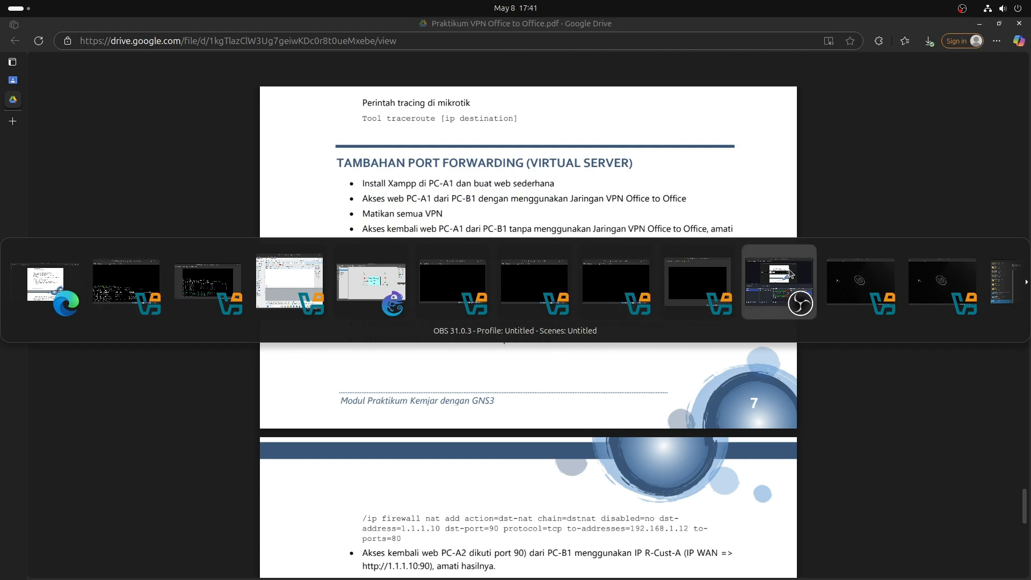
Unlock the PC-A1 machine with its password and open a Terminal.
click(927, 301)
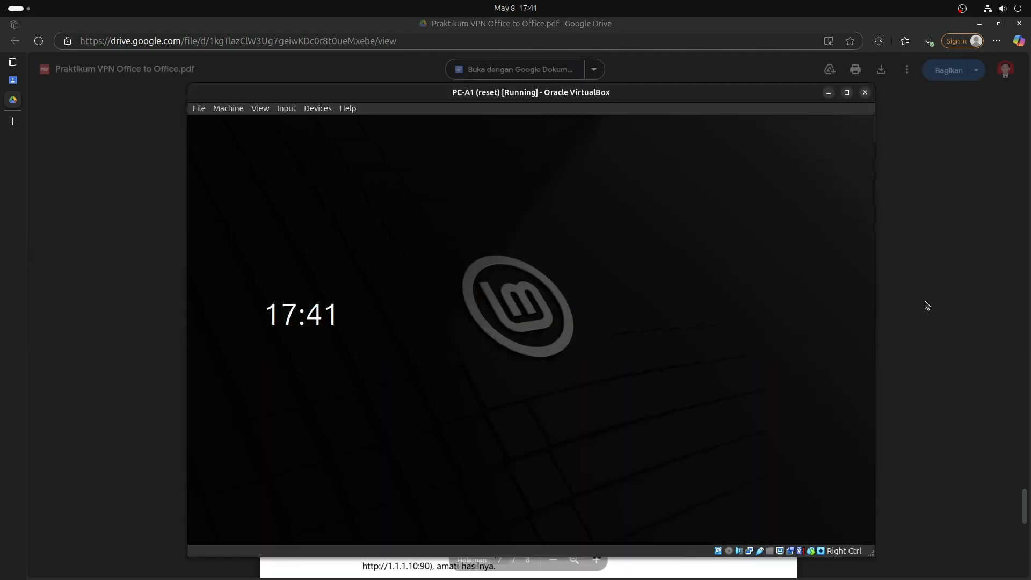
text(12)
key(Return)
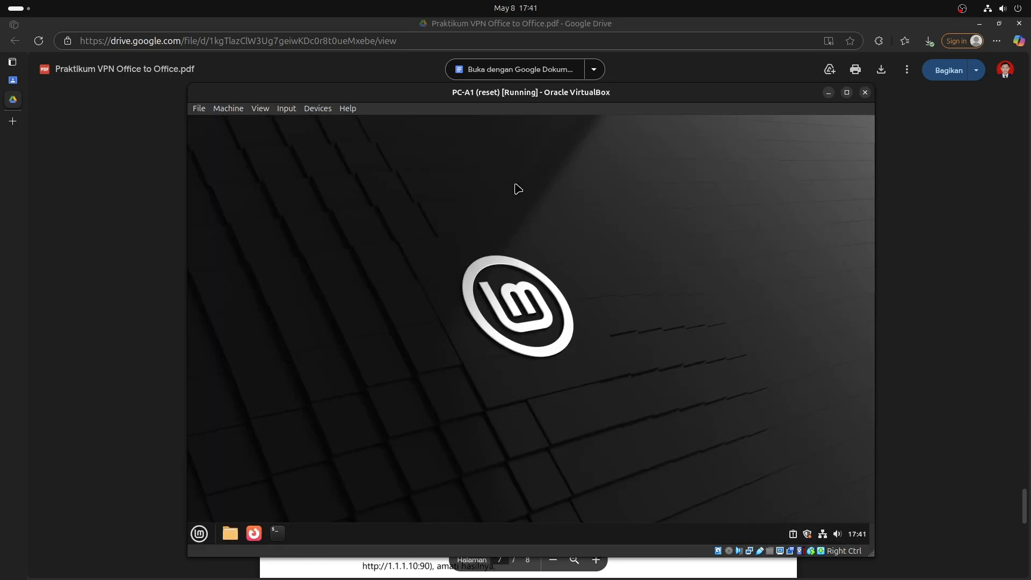
key(super)
key(super)
key(super)
text(ter)
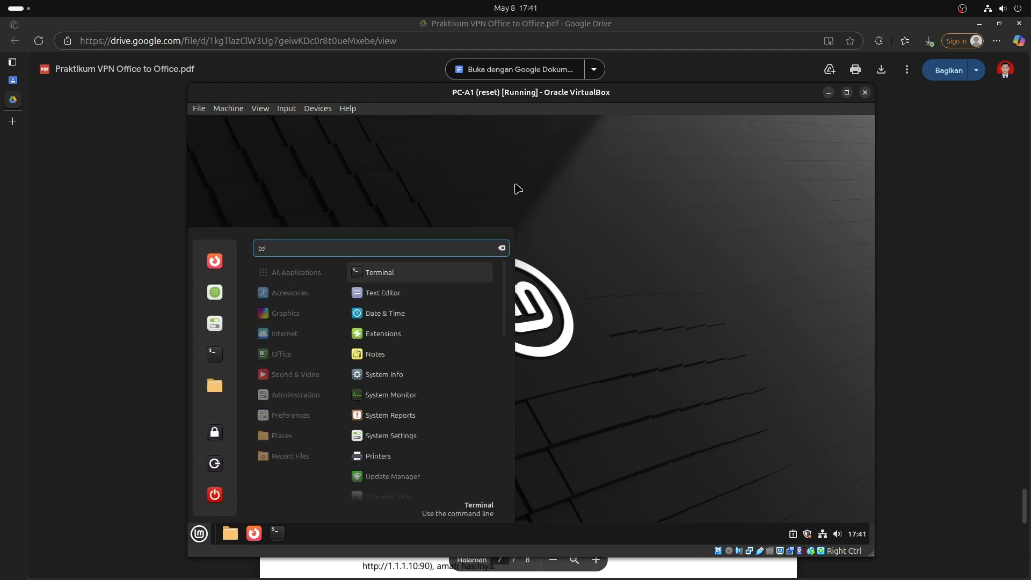
key(Return)
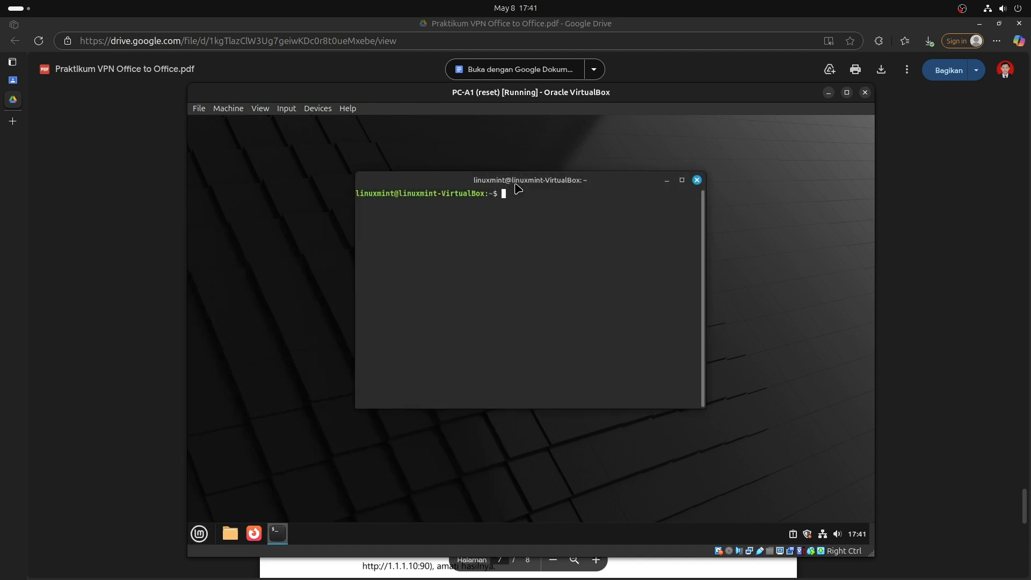
Start Apache on PC-A1 with 'sudo service apache2 start', checking the task PDF first.
text(sudo)
text(service apache2 start)
click(979, 255)
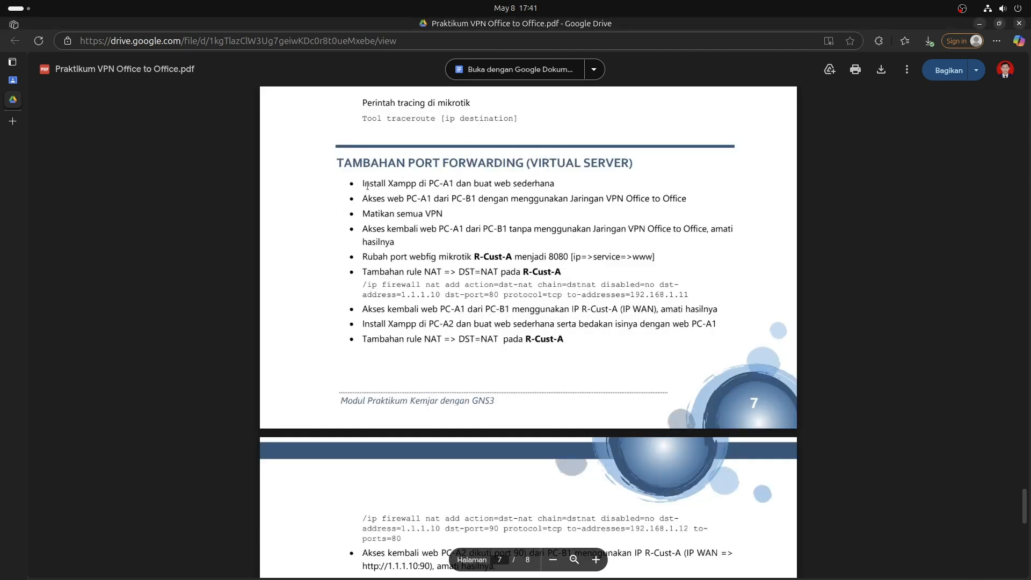
drag(368, 185, 509, 200)
click(508, 211)
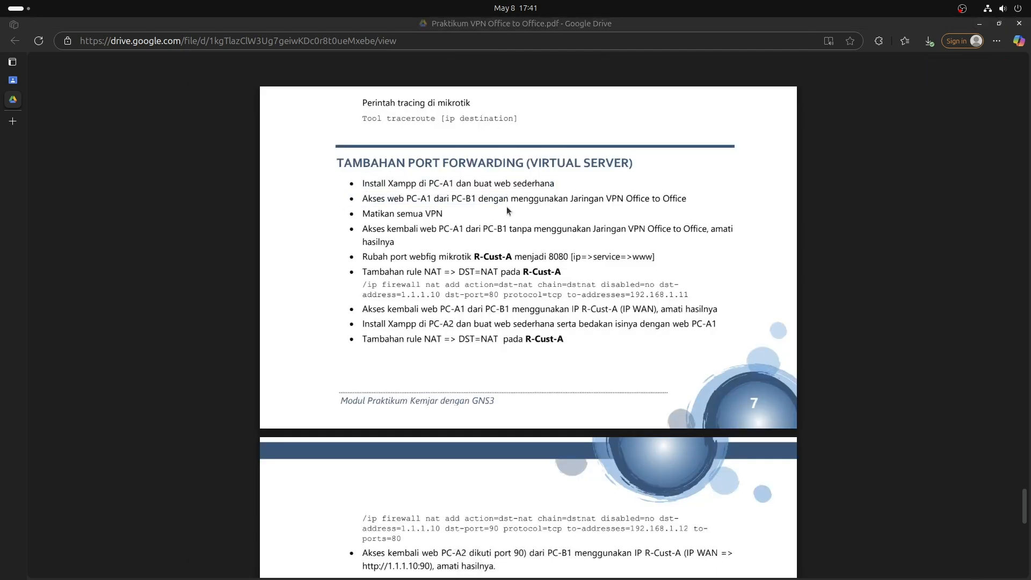
key(alt+Tab)
key(Return)
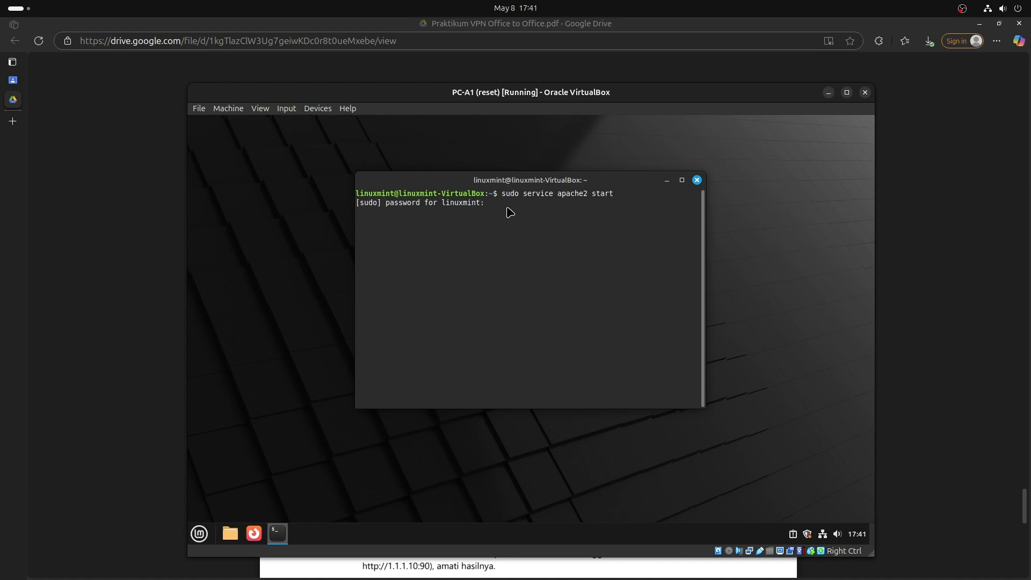
key(Return)
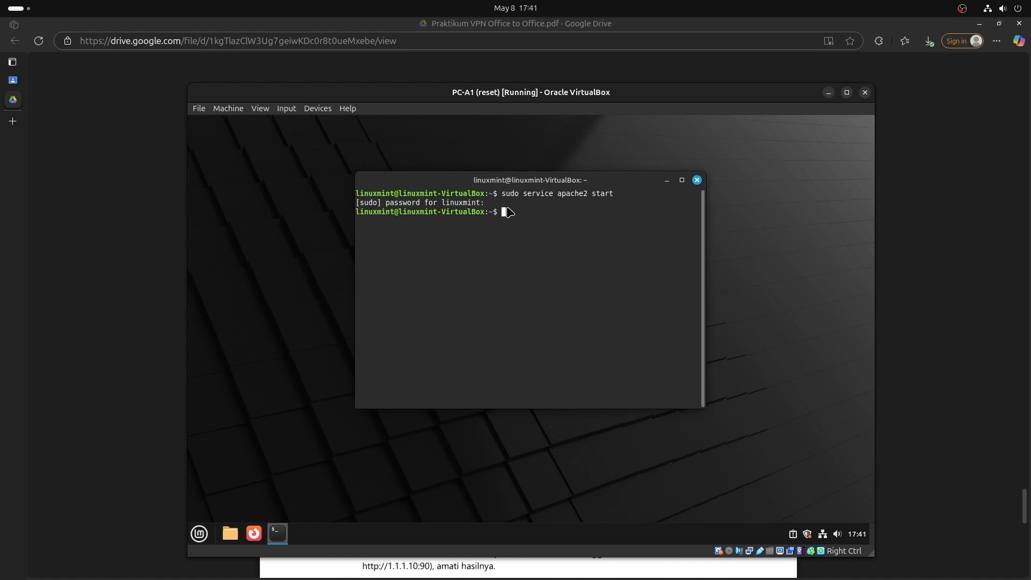
click(254, 534)
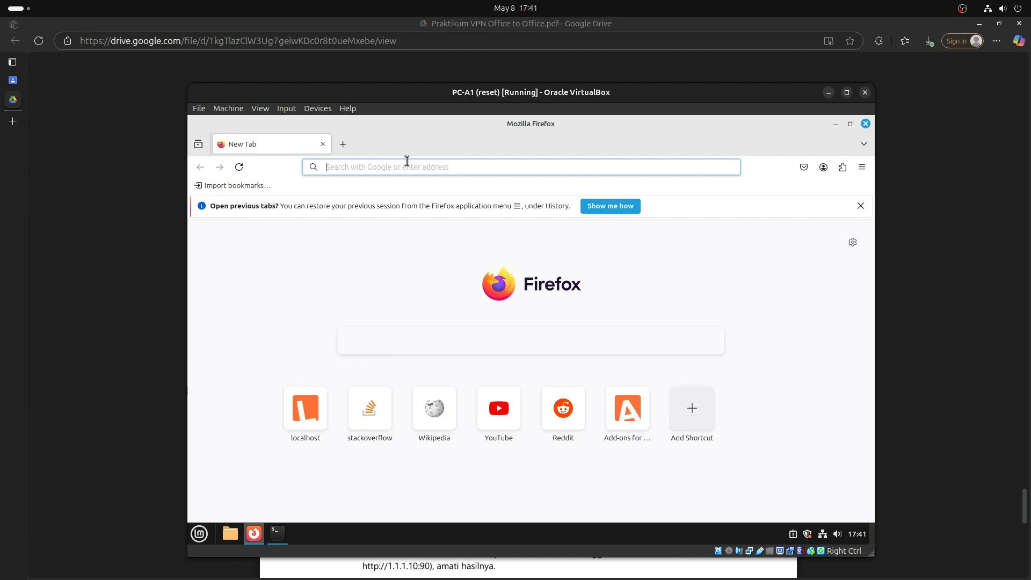
click(407, 161)
text(http:)
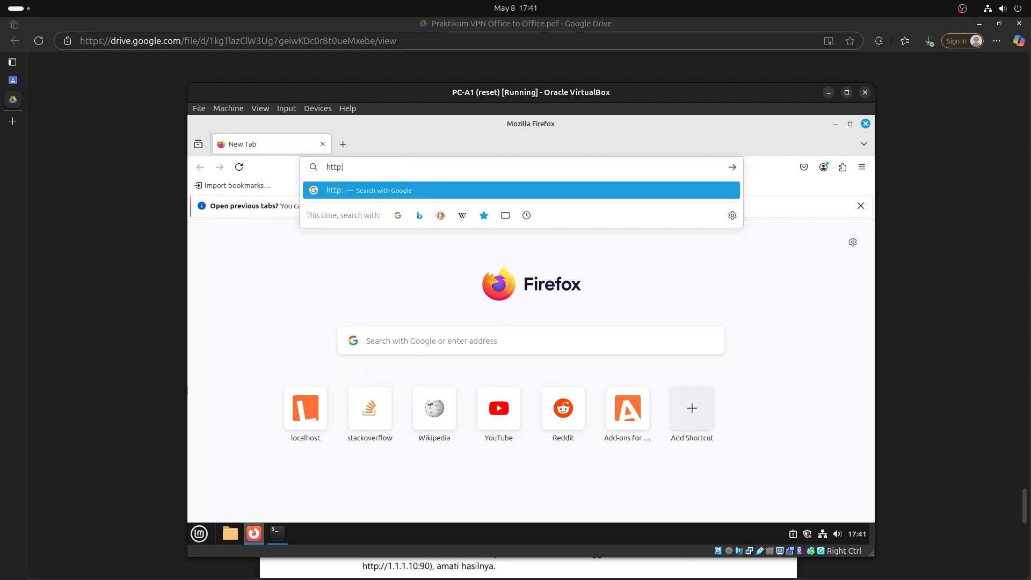
text(//localhost)
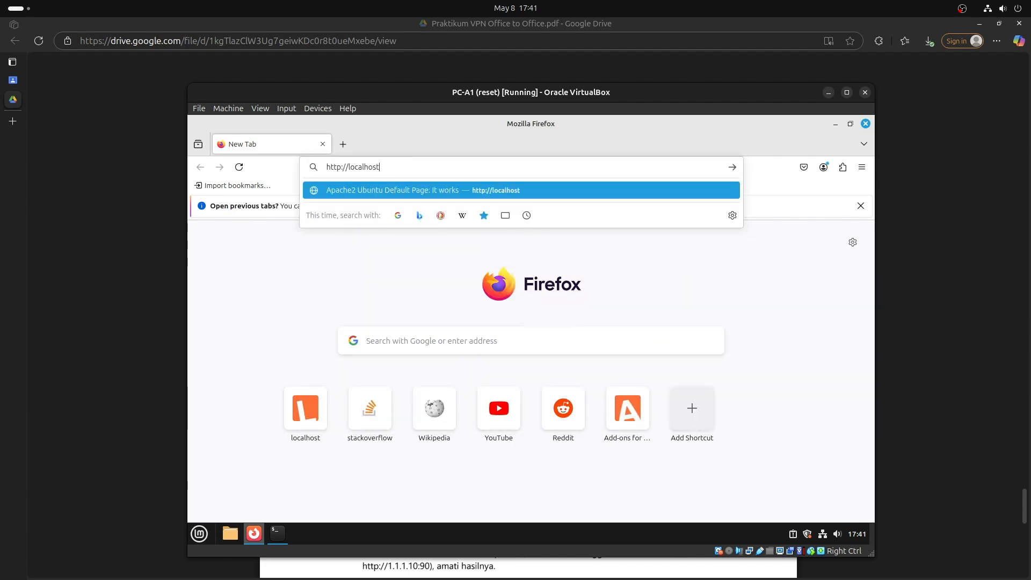
key(Return)
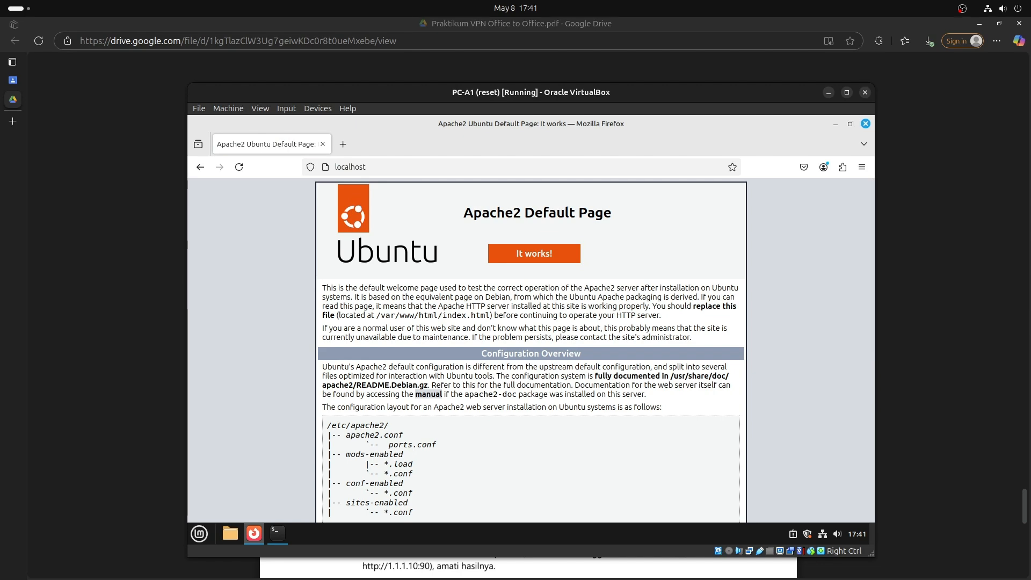
scroll(366, 243, down, 8)
scroll(366, 243, up, 8)
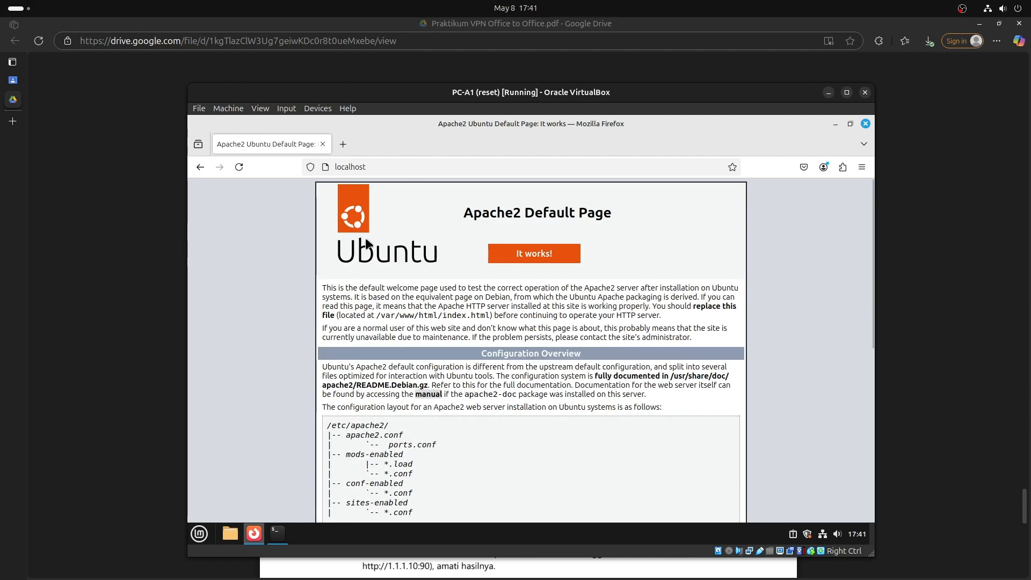
click(908, 396)
mouse_move(775, 551)
click(611, 564)
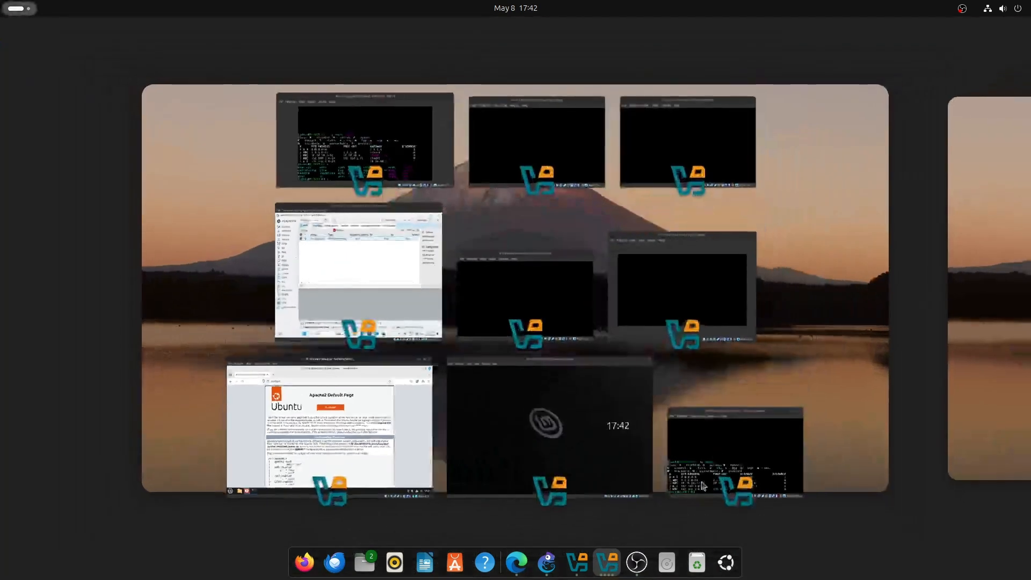
click(611, 564)
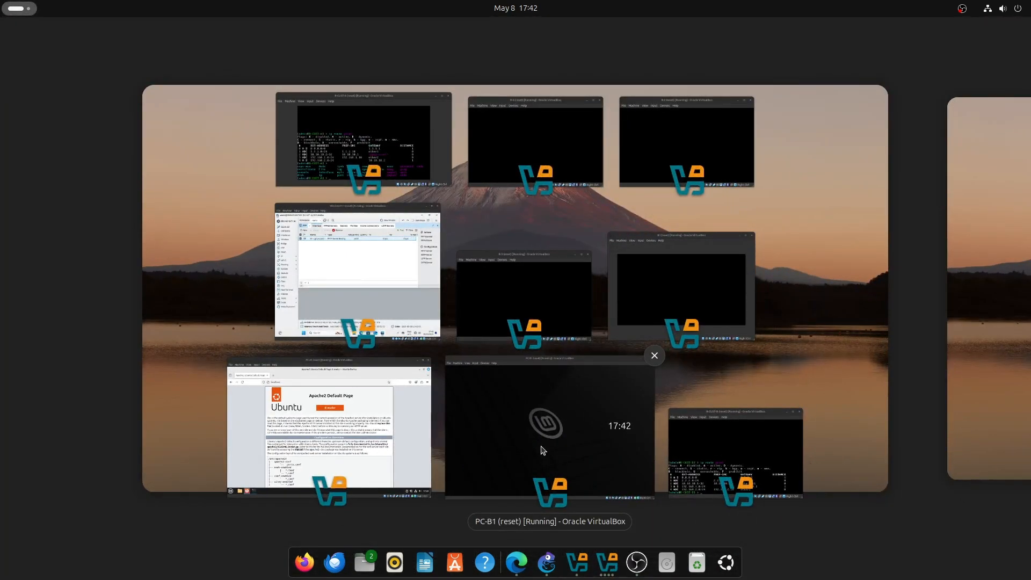
click(543, 450)
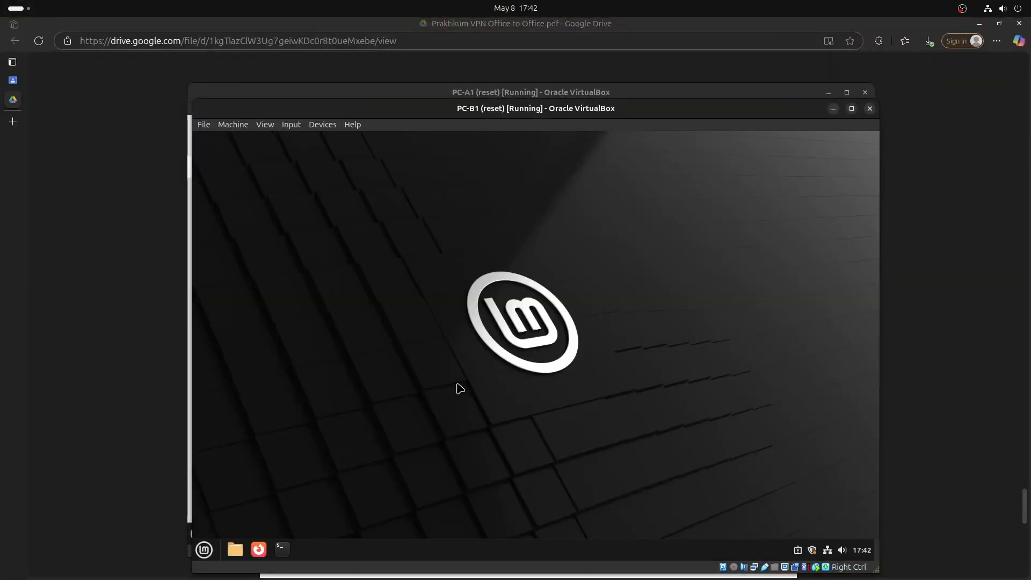
key(super)
text(fl)
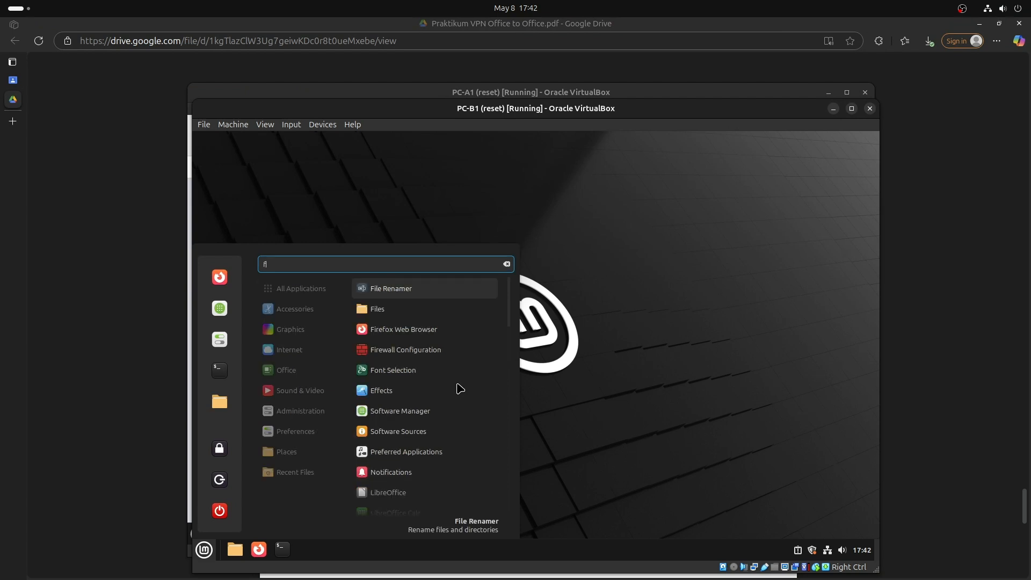
text(re)
key(Return)
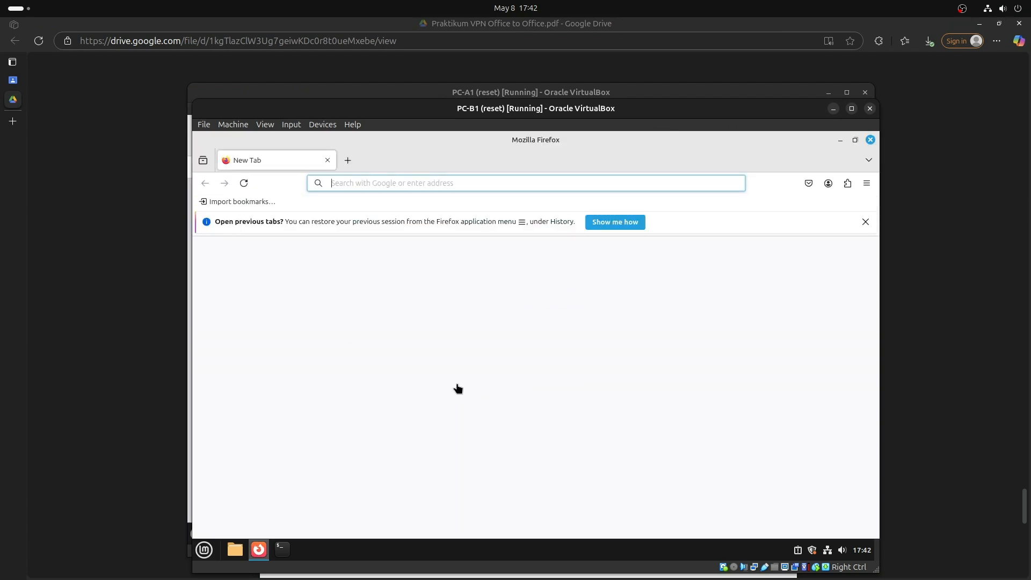
text(http)
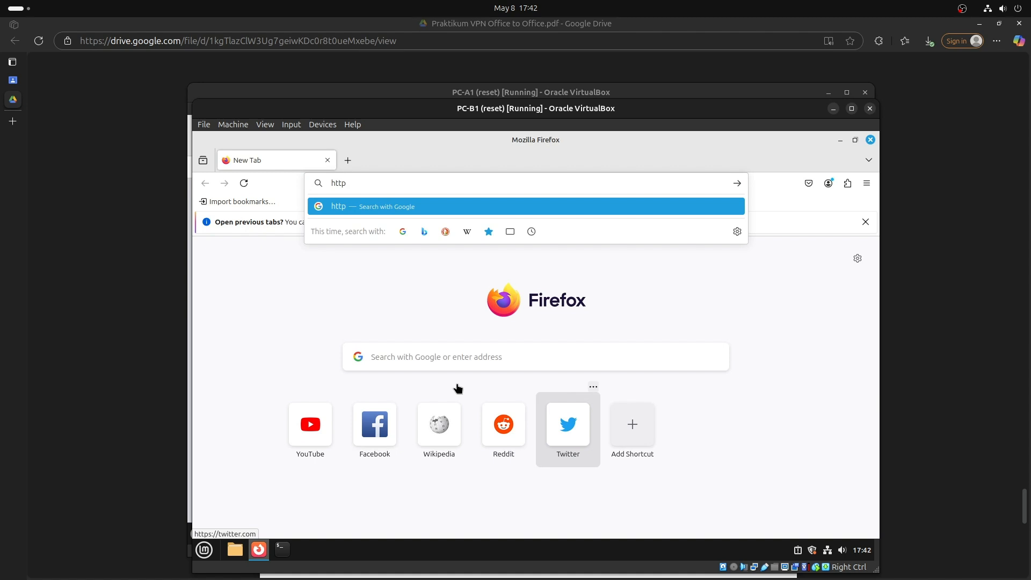
text(://192.1)
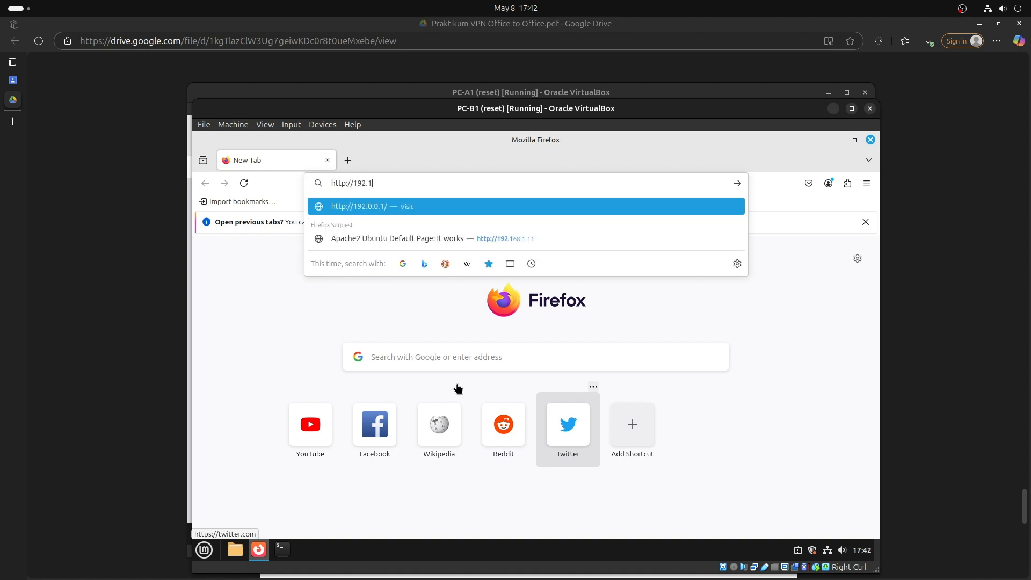
text(68.1.11)
key(Return)
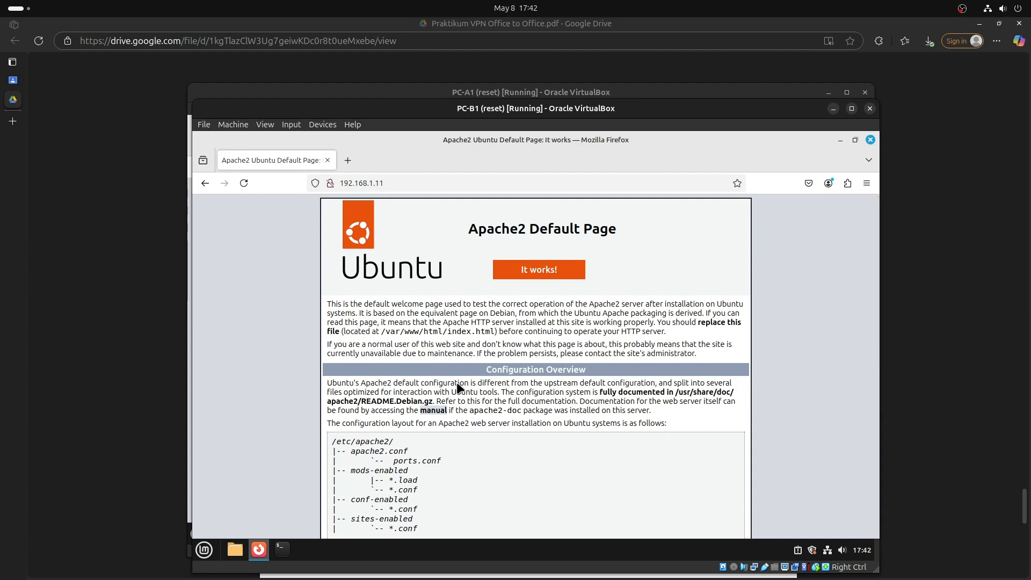
drag(508, 115, 571, 126)
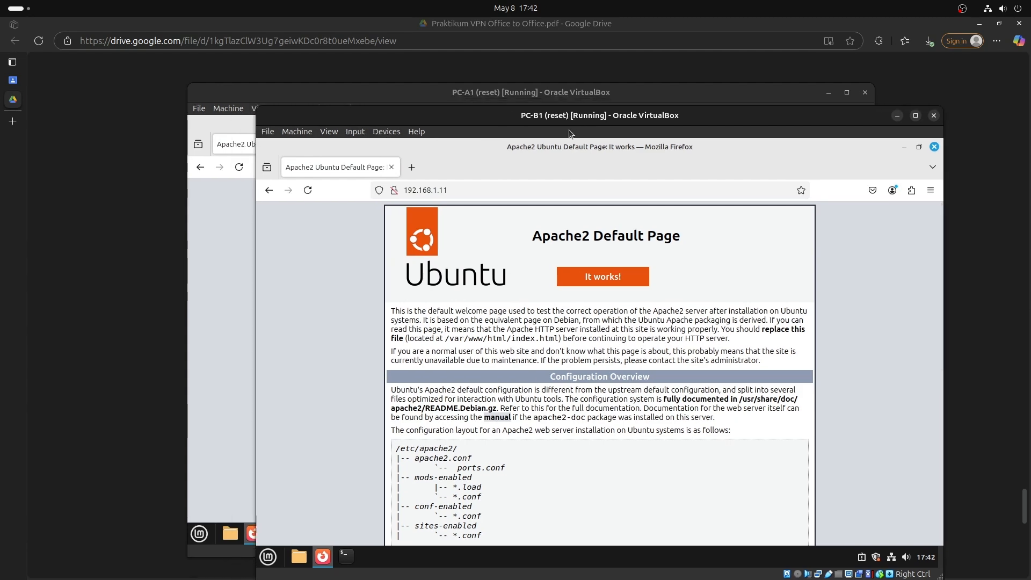
drag(533, 95, 671, 131)
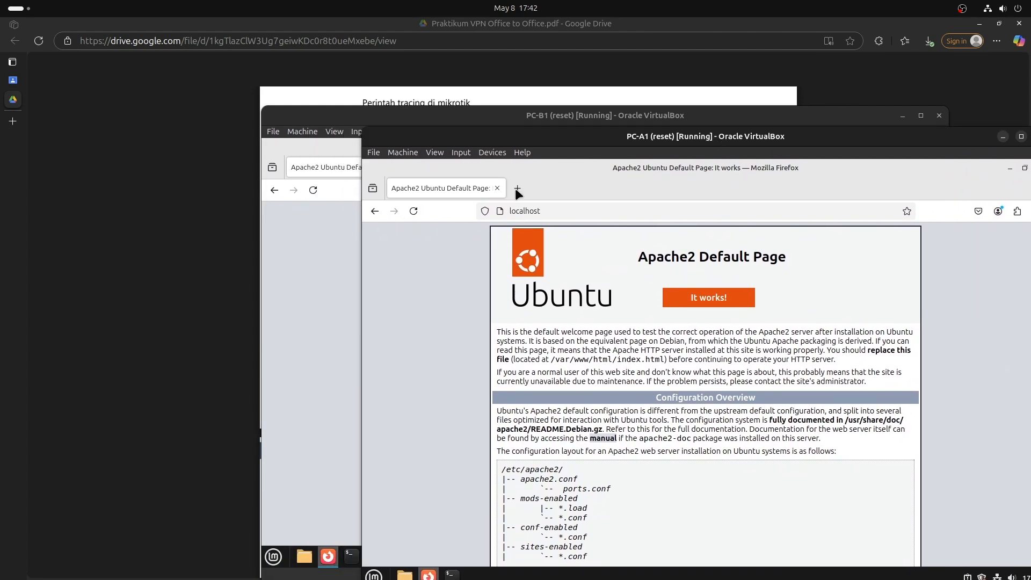
Rearrange the PC-A1 window and the task PDF on screen.
click(219, 272)
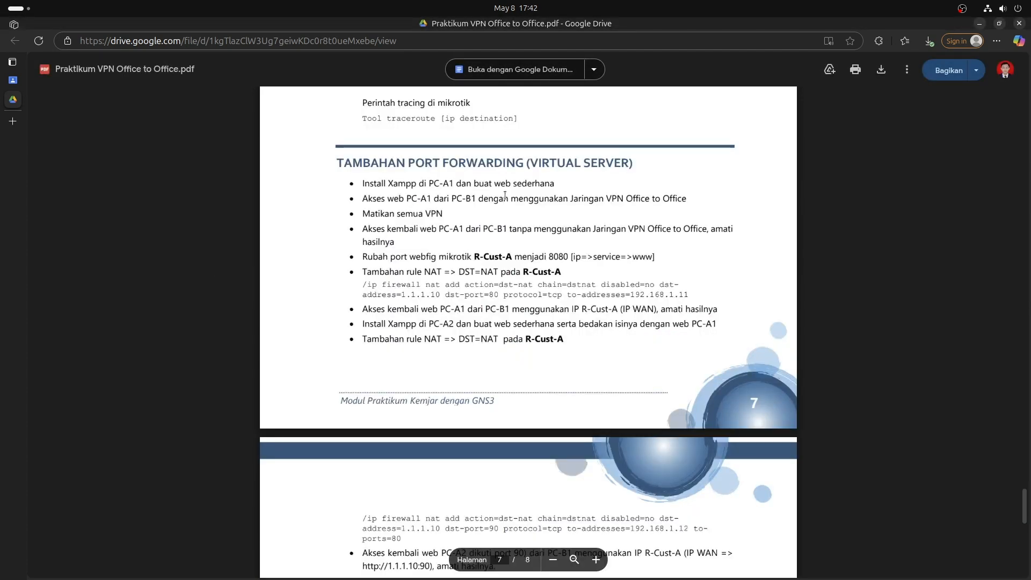
key(alt+Tab)
drag(629, 139, 534, 304)
click(525, 271)
mouse_move(679, 579)
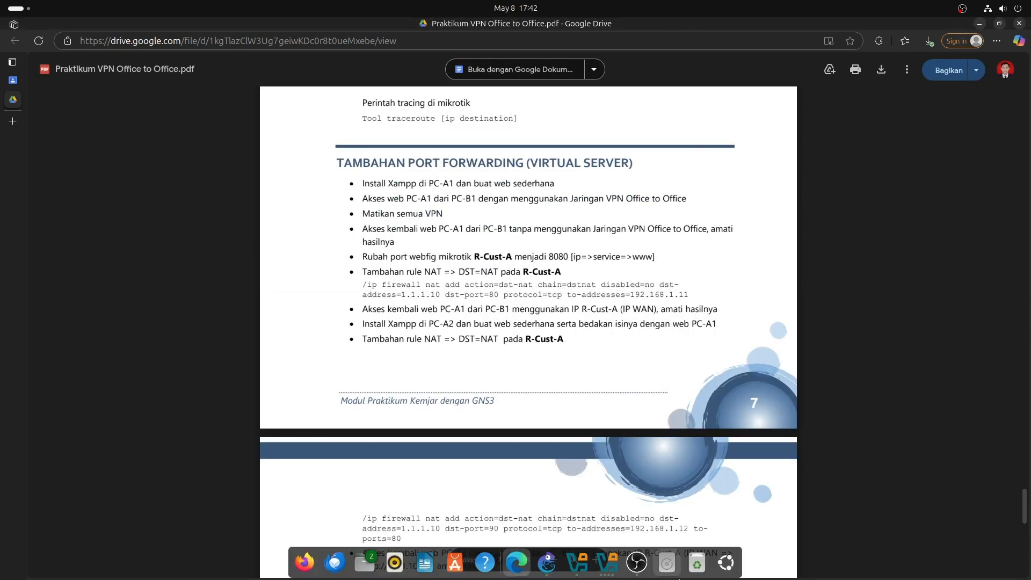
click(607, 563)
click(609, 565)
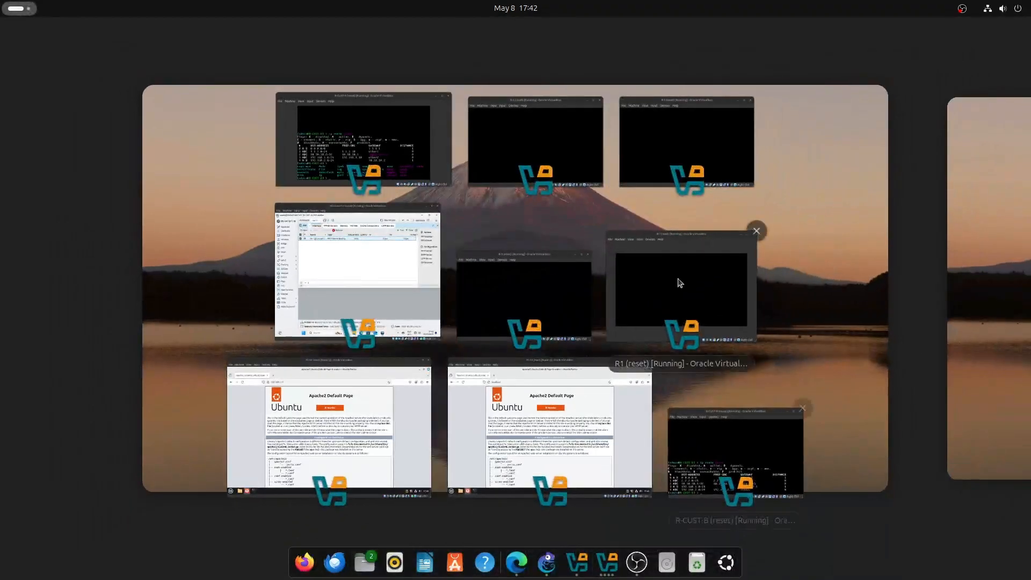
On R-CUST-B run 'interface pptp-client disable pptp-out1', then bring up Windows11-1.
click(699, 436)
key(Up)
key(Up)
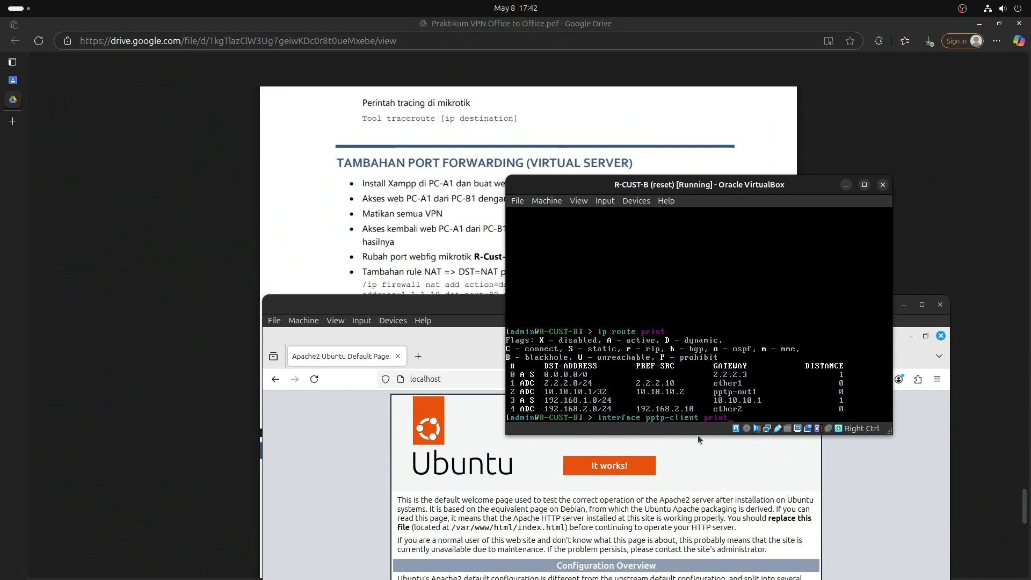
key(Up)
key(Right)
key(Right)
key(BackSpace)
key(BackSpace)
key(BackSpace)
key(BackSpace)
key(BackSpace)
key(BackSpace)
text(disable)
key(Return)
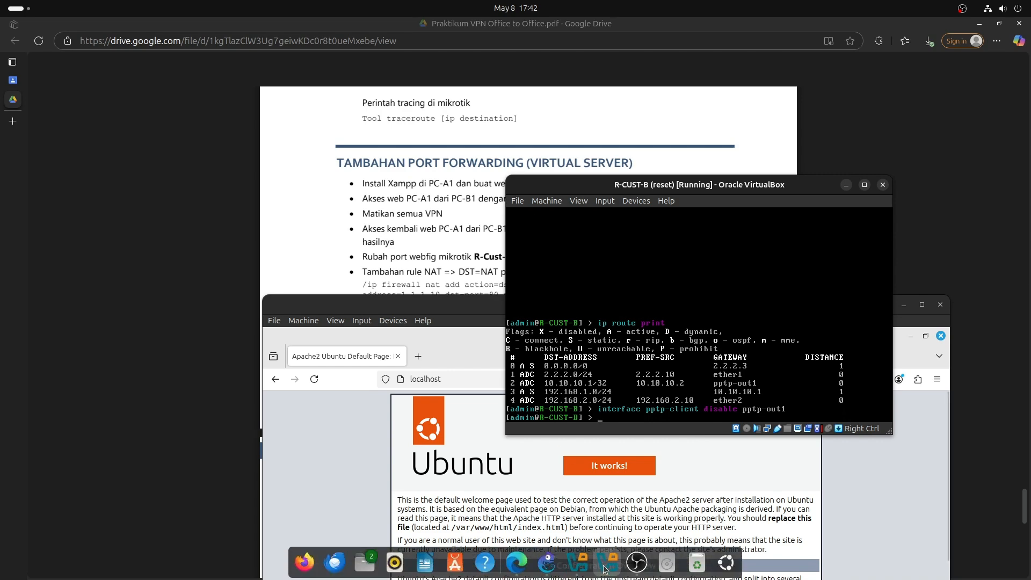
click(606, 570)
click(345, 295)
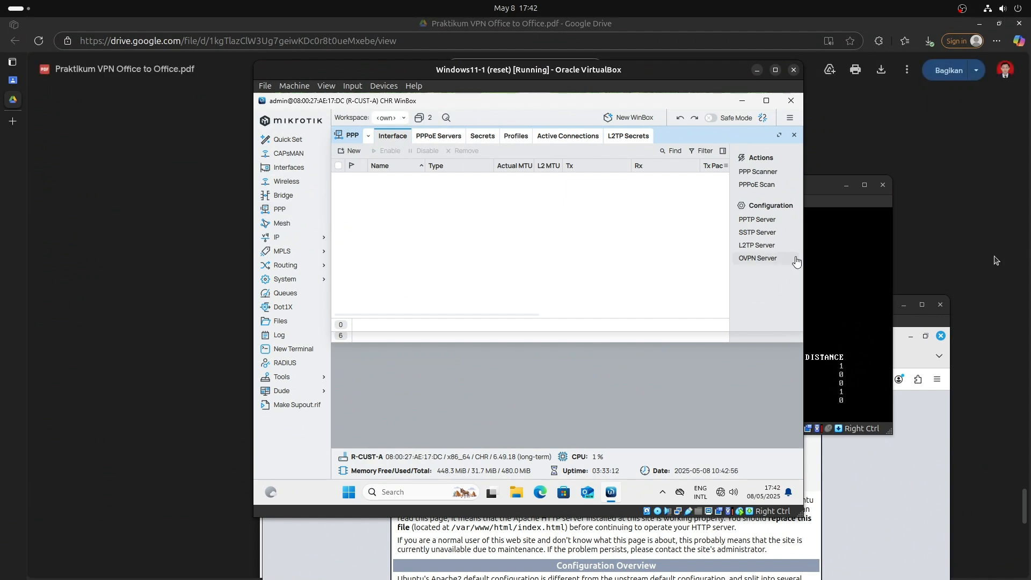
On PC-A1, relaunch Firefox and reload the localhost Apache page.
click(894, 498)
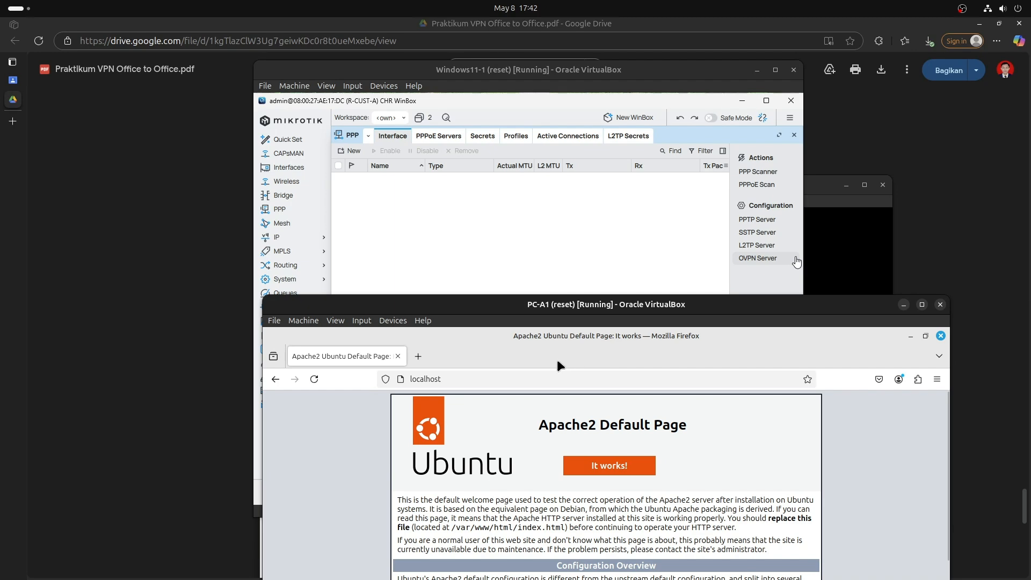
drag(554, 304, 495, 86)
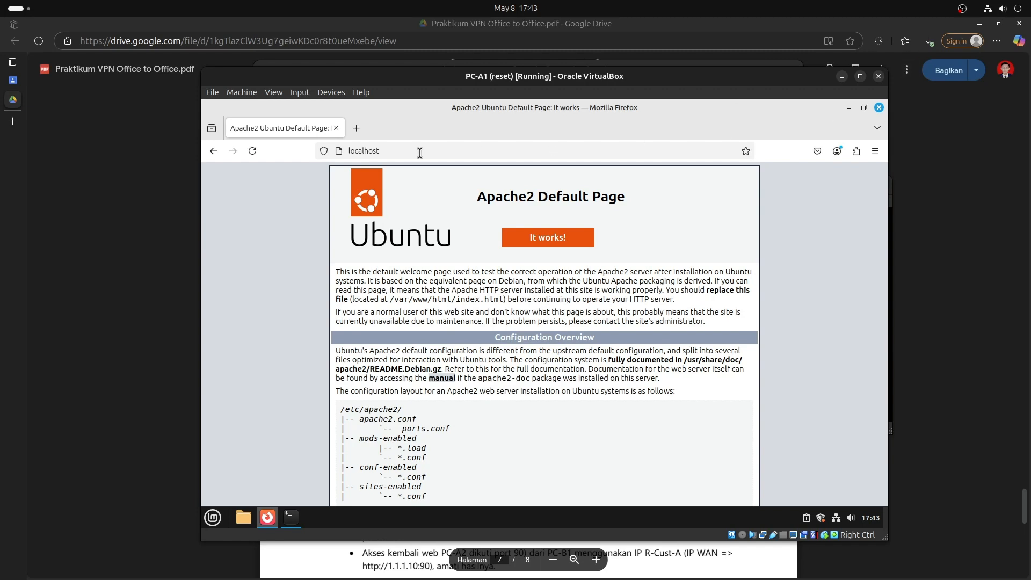
click(879, 107)
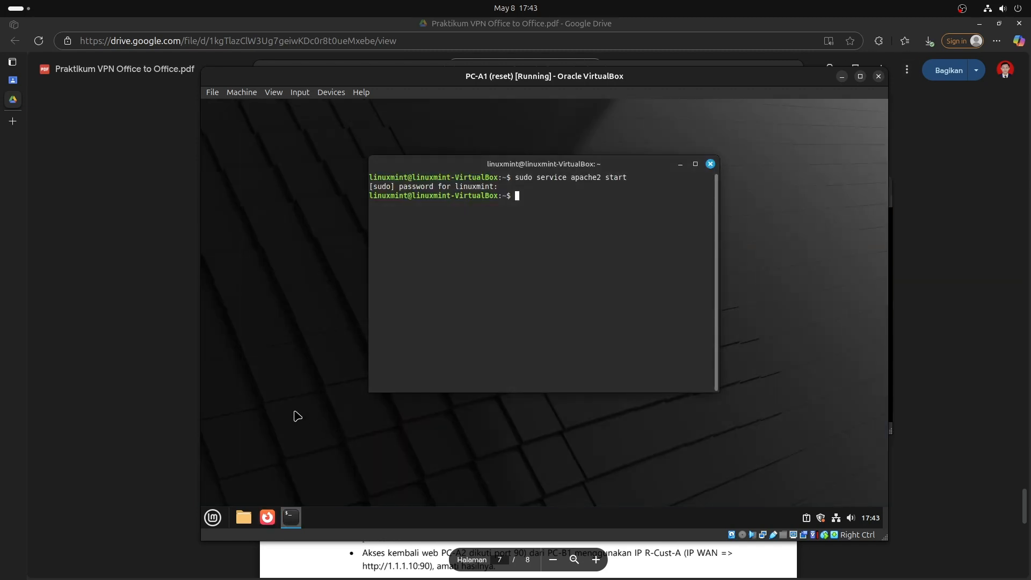
click(268, 517)
text(httpl)
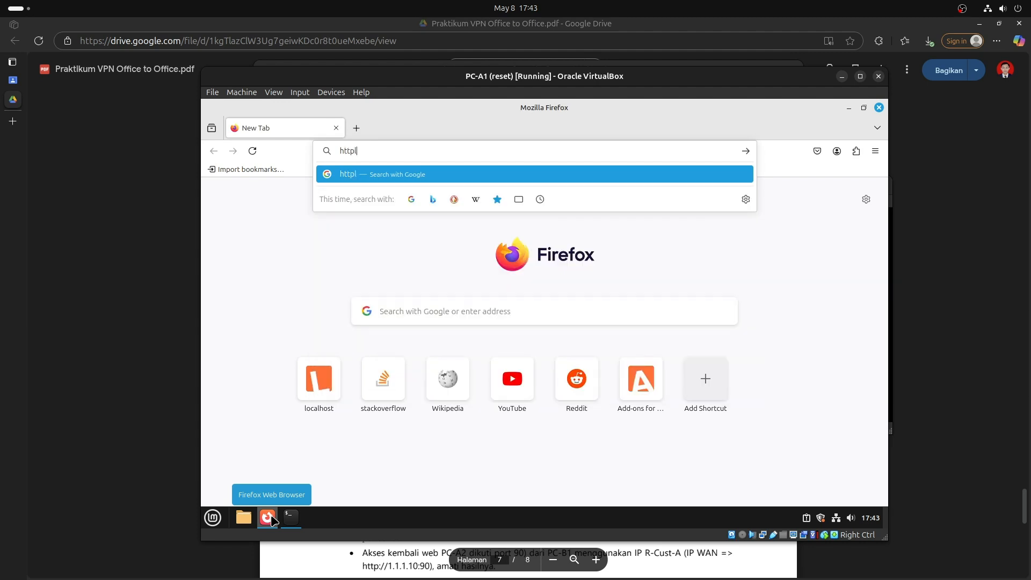
key(BackSpace)
text(://local)
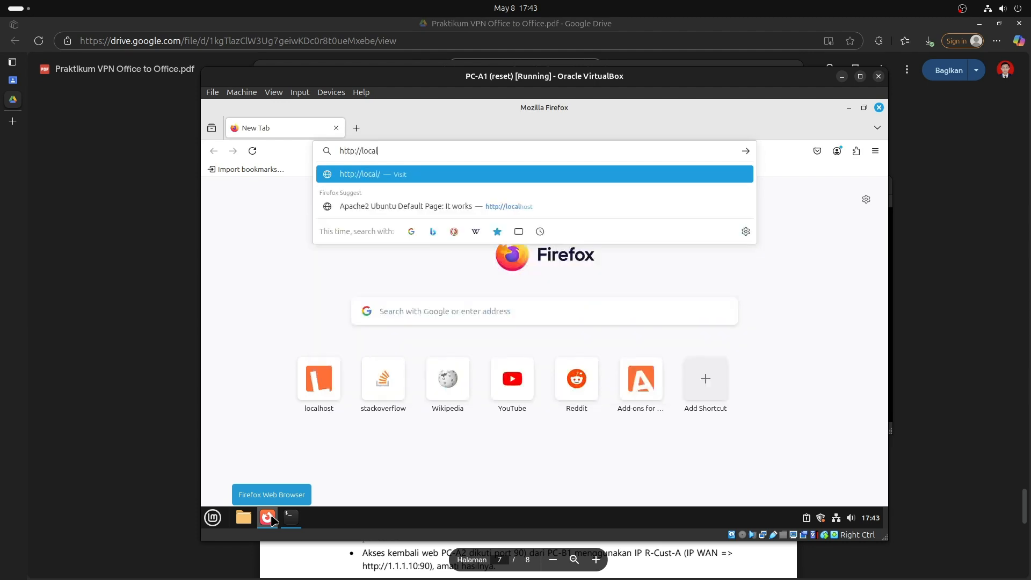
key(Down)
key(Return)
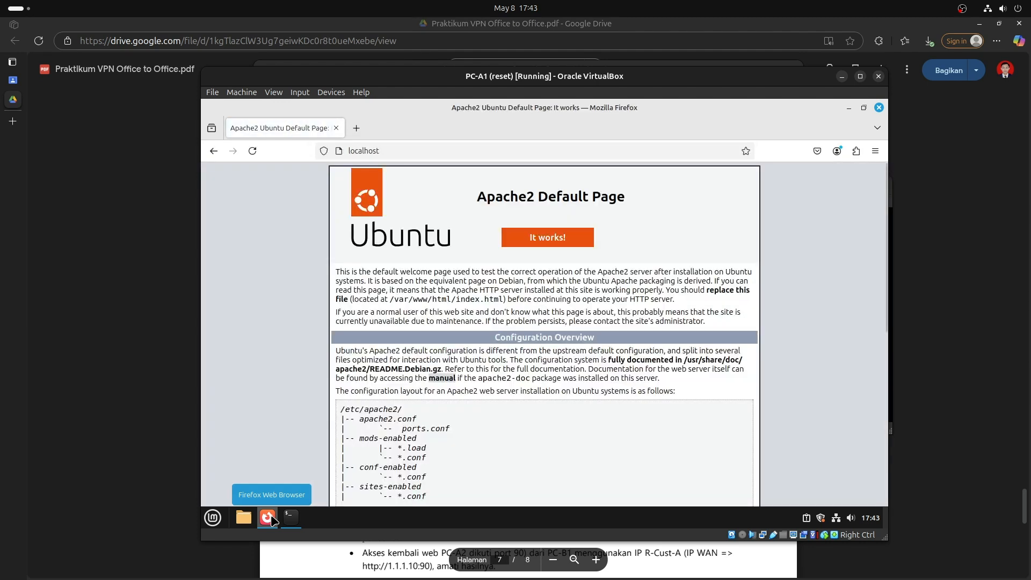
scroll(491, 428, down, 10)
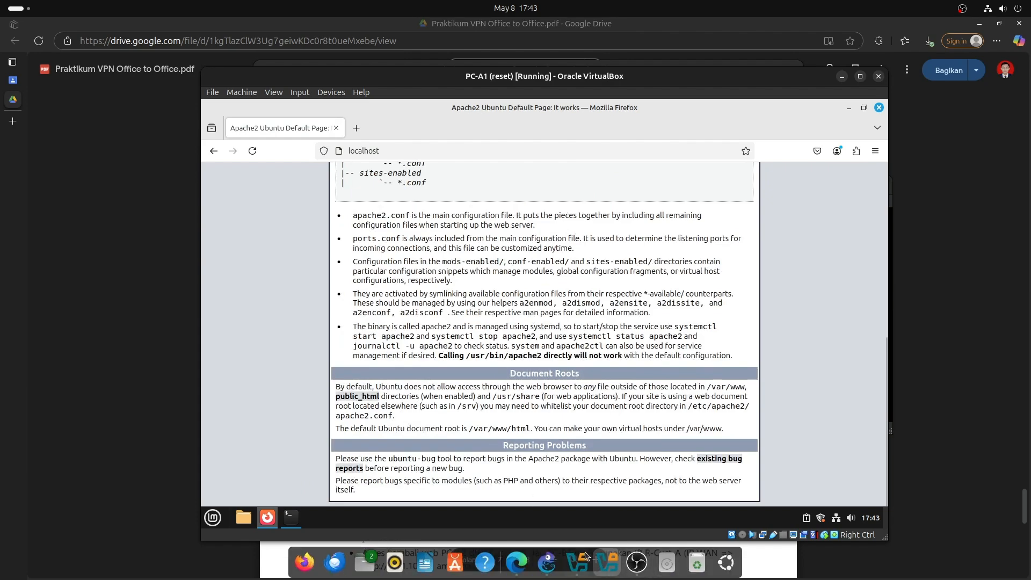
click(605, 563)
click(567, 448)
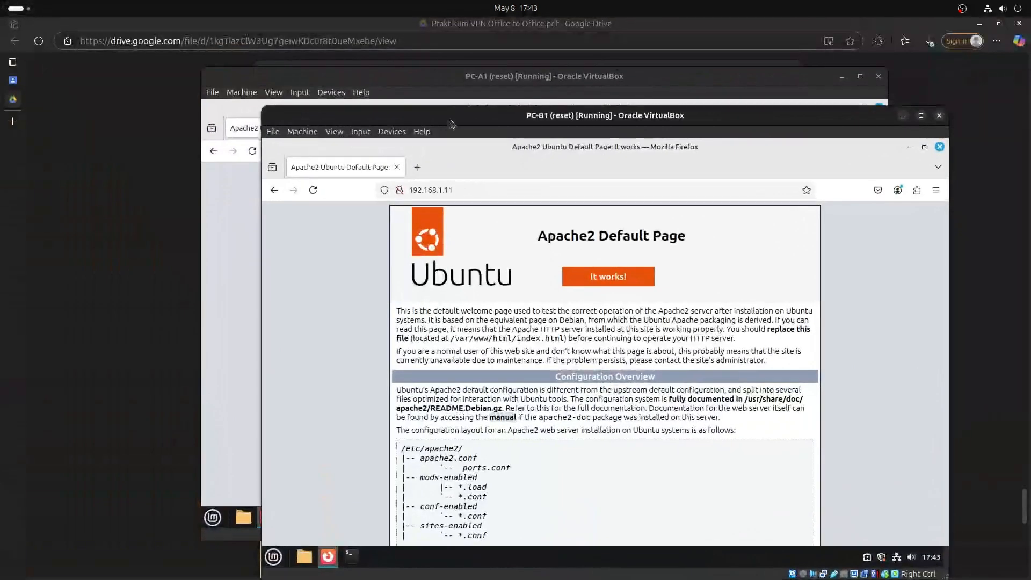
drag(476, 120, 398, 46)
click(859, 75)
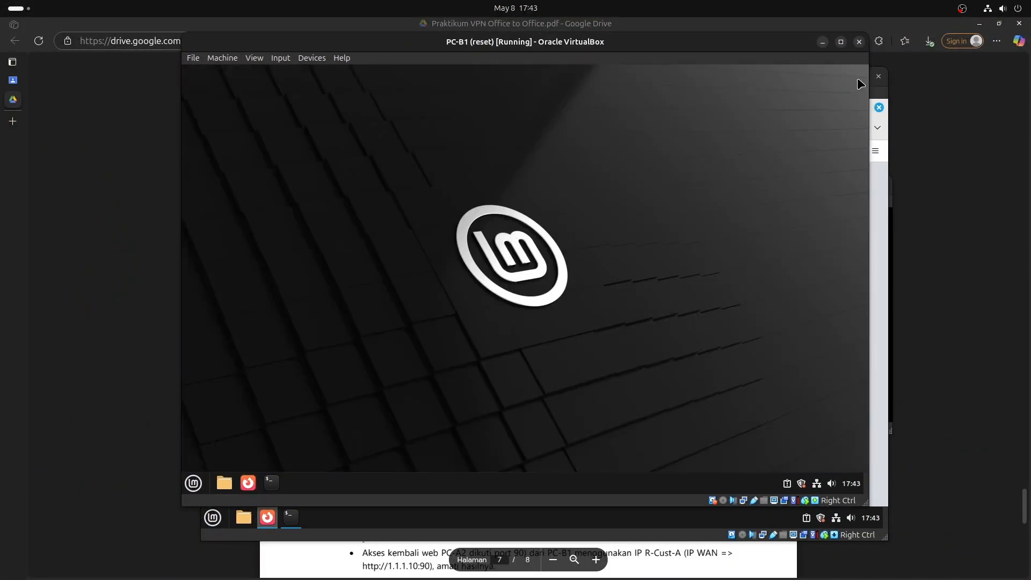
key(super)
text(fire)
key(Return)
text(http)
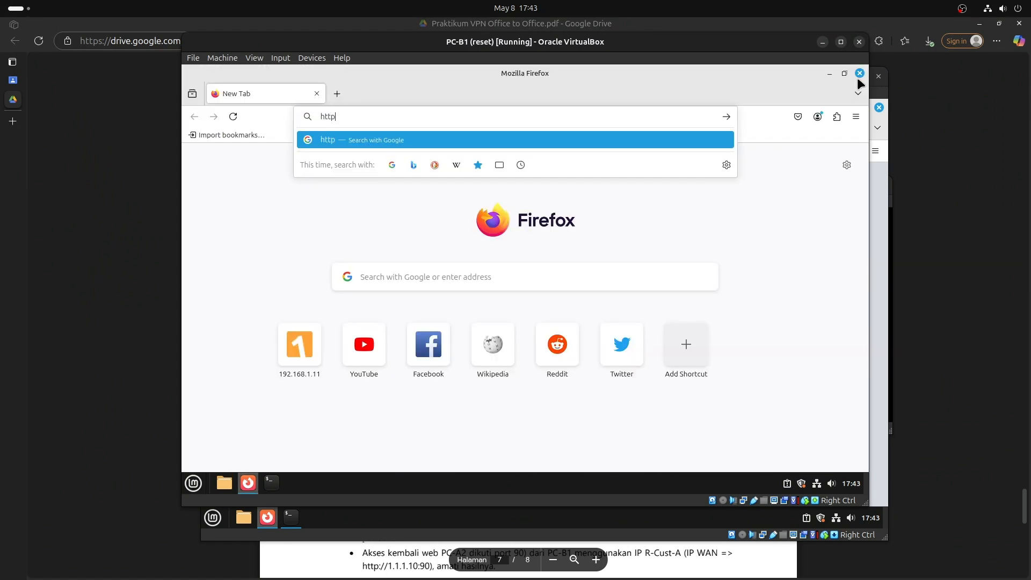
text(://192.168.1)
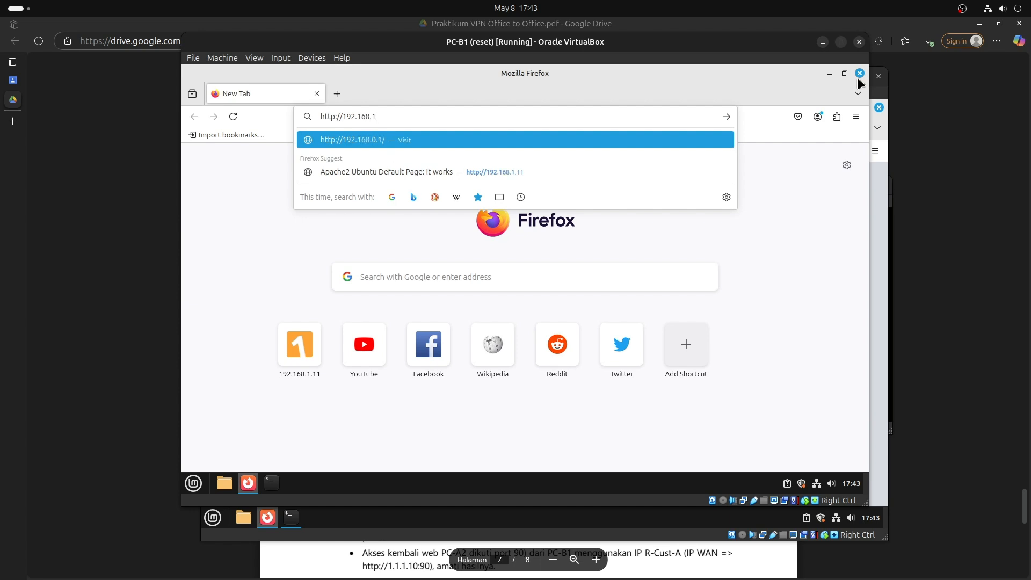
text(.11)
key(Return)
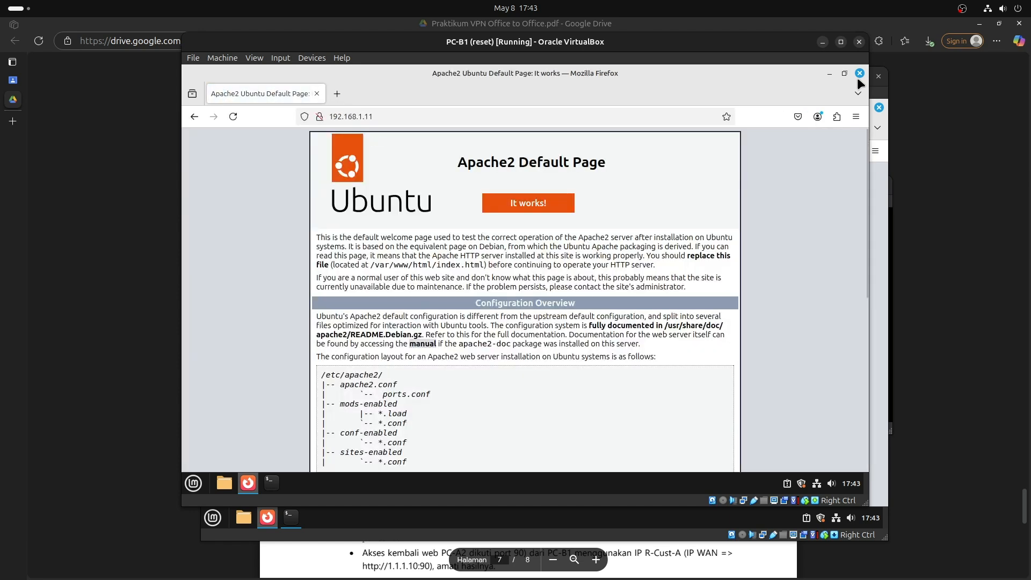
drag(669, 43, 750, 72)
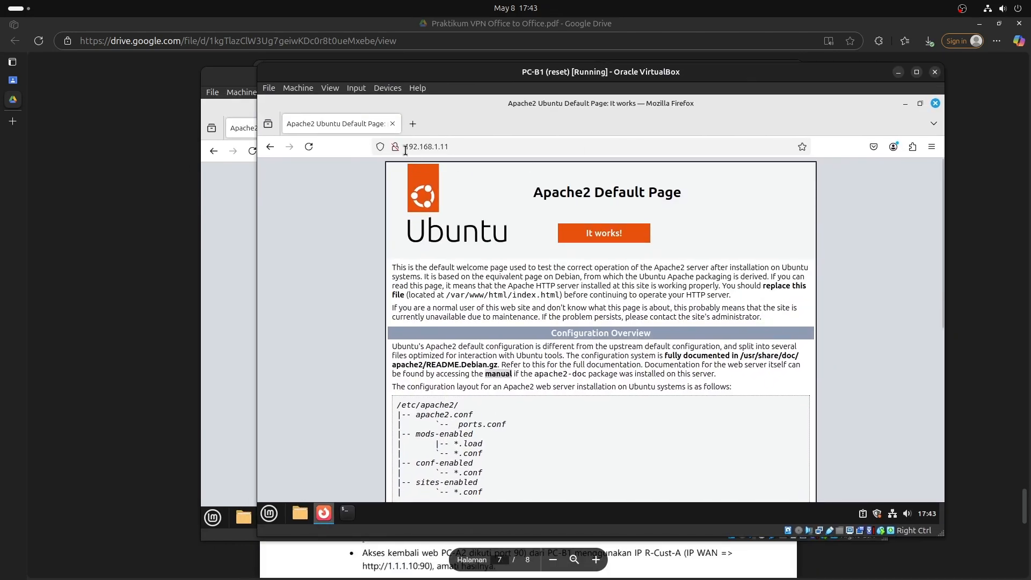
click(392, 150)
click(392, 150)
click(380, 147)
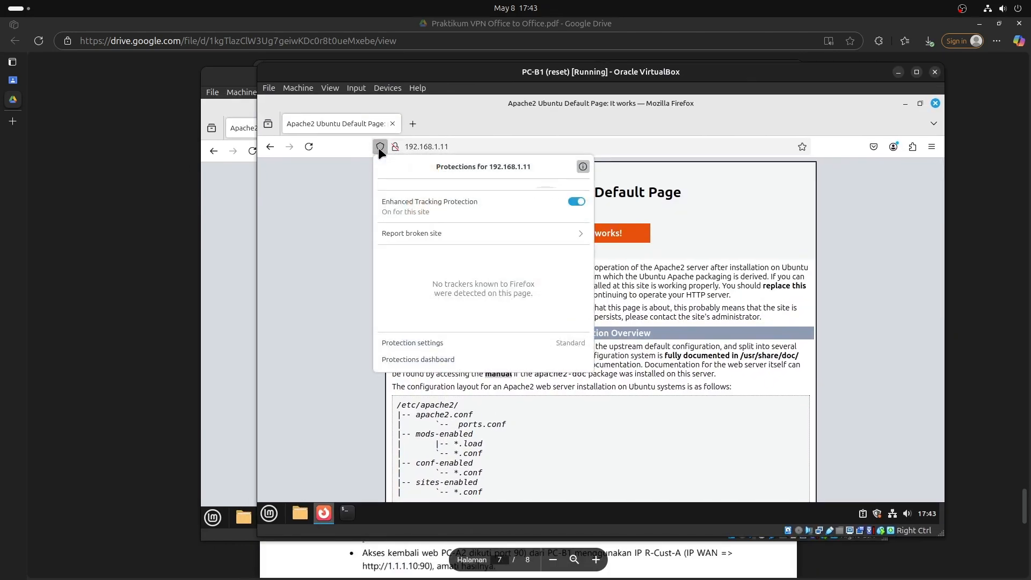
click(936, 103)
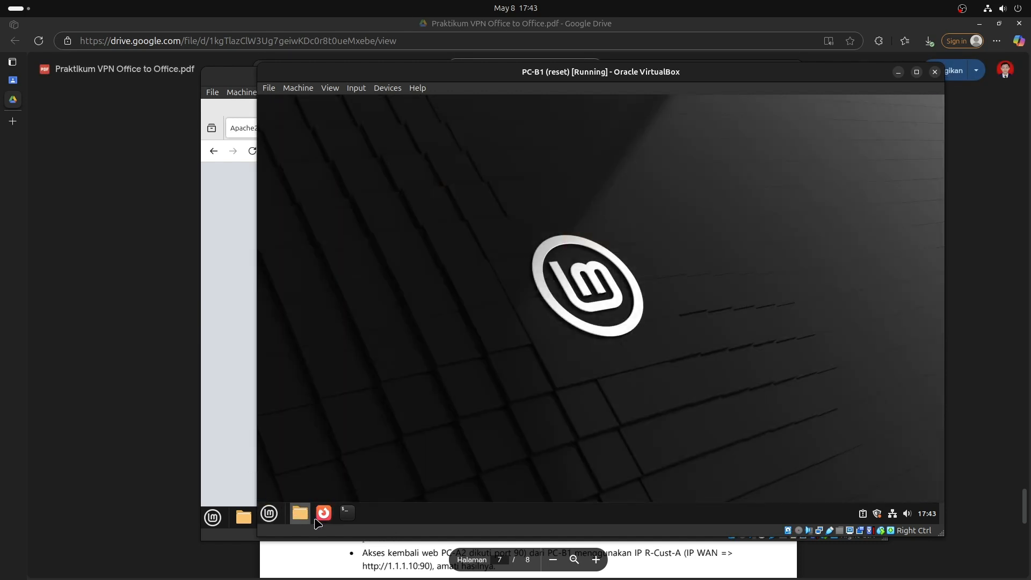
Ping 192.168.1.11 from a PC-B1 terminal, stop it, and close the terminal.
click(347, 514)
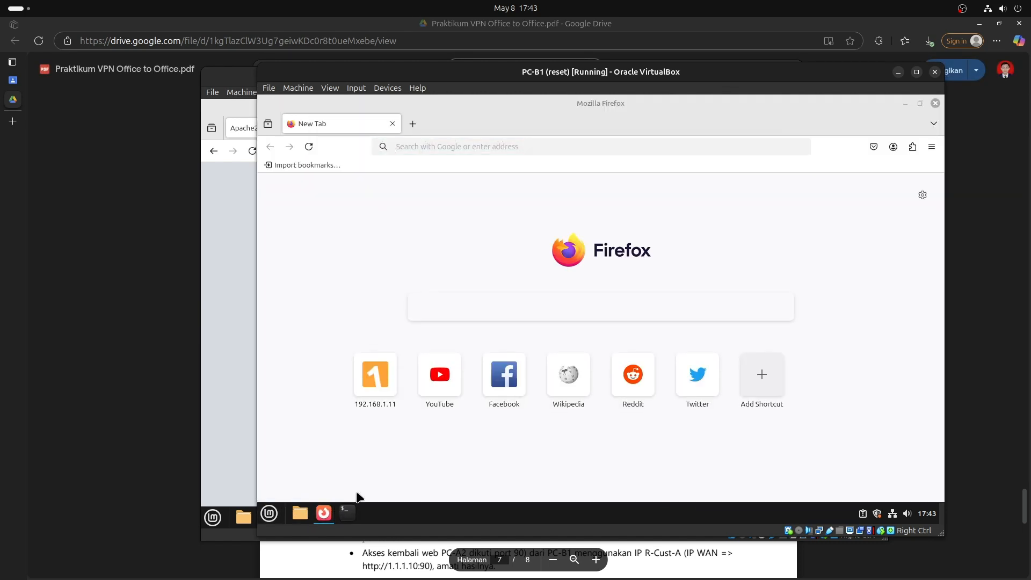
text(ping 192.)
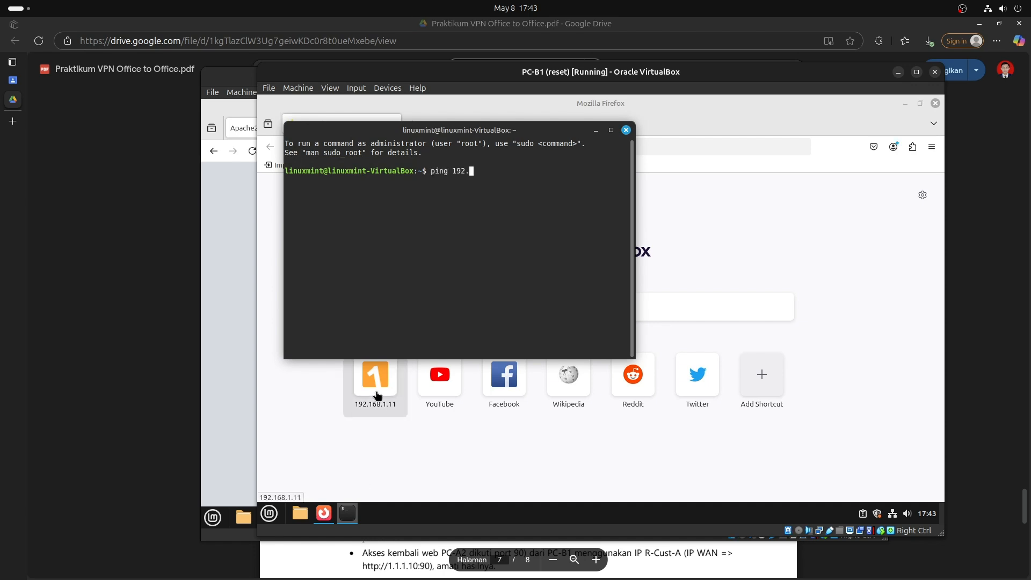
text(168.1.11)
key(Return)
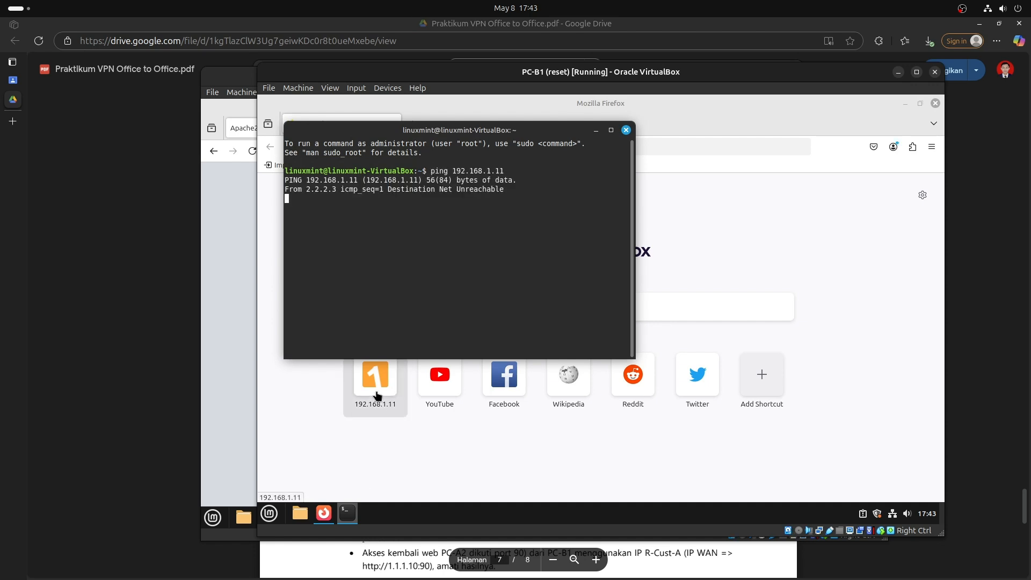
key(ctrl+c)
key(ctrl+d)
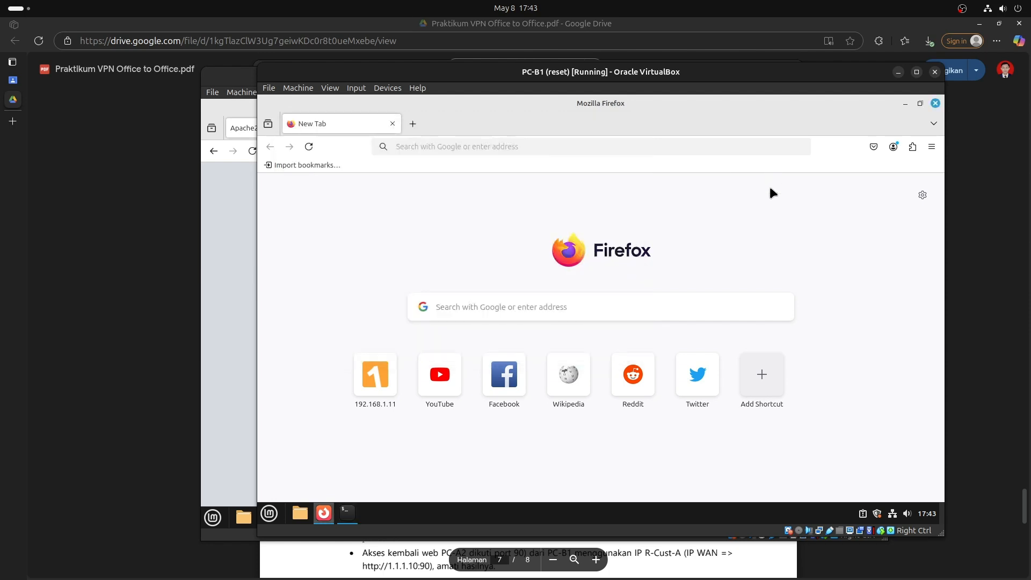
drag(737, 94, 680, 95)
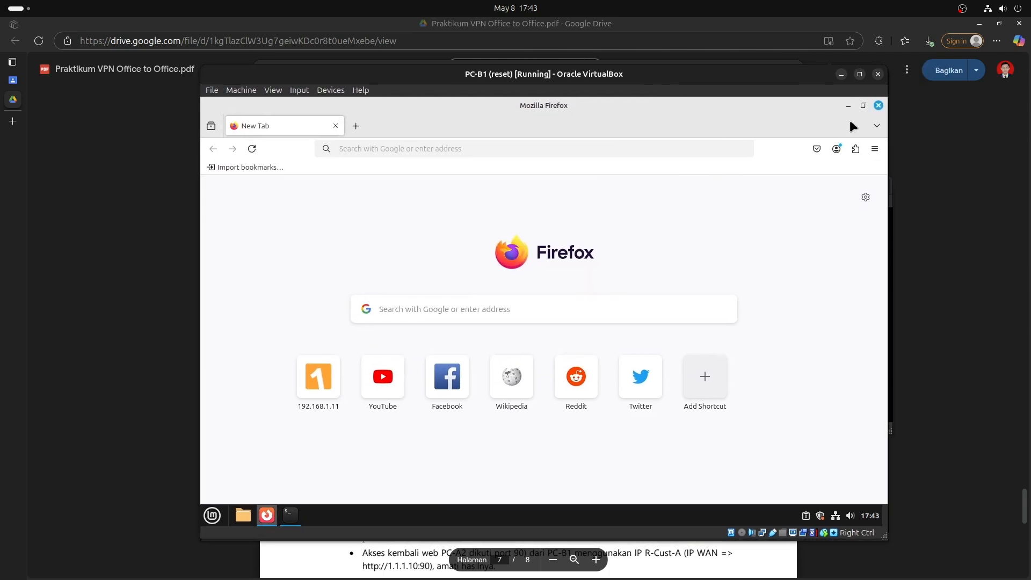
Clear PC-B1 Firefox's browsing data for all time, including site settings.
click(876, 149)
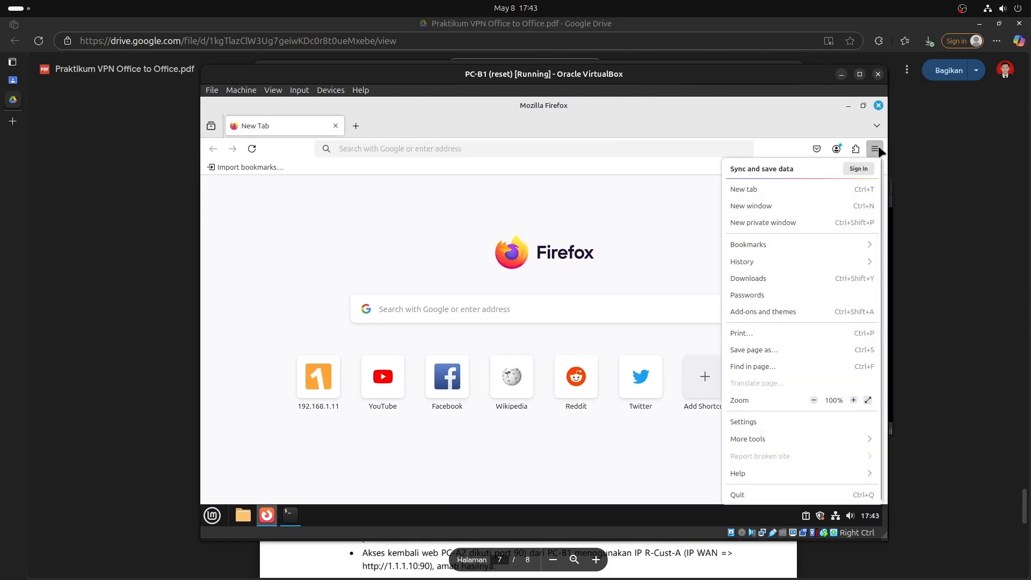
click(782, 423)
click(497, 150)
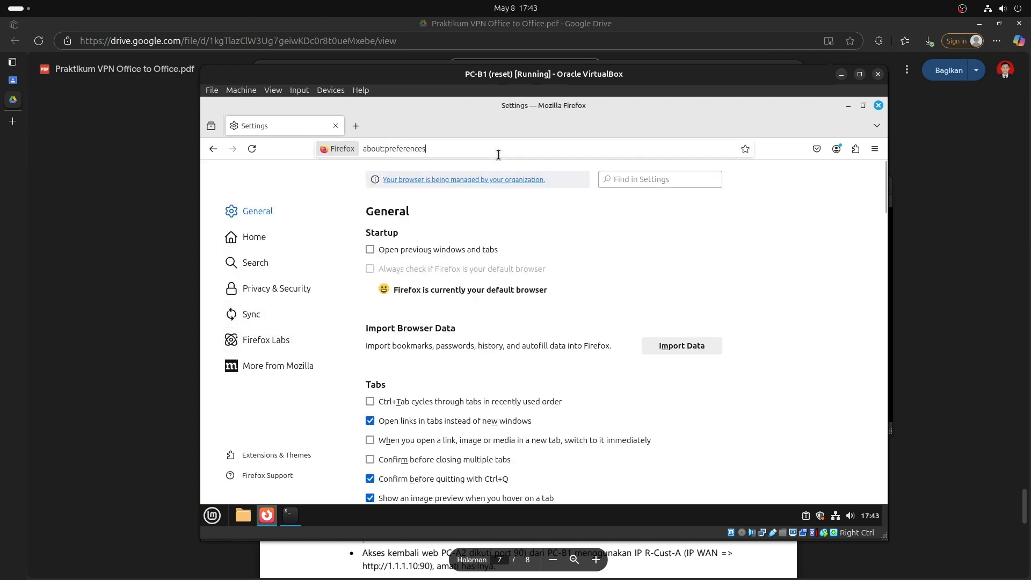
click(651, 163)
click(658, 179)
text(c)
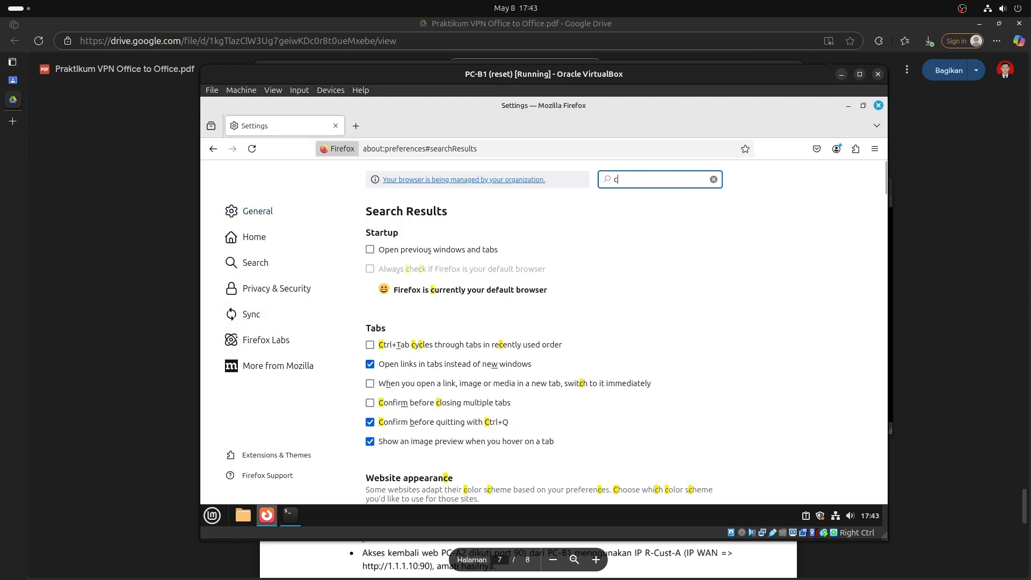
text(ahch)
key(BackSpace)
key(BackSpace)
key(BackSpace)
text(che)
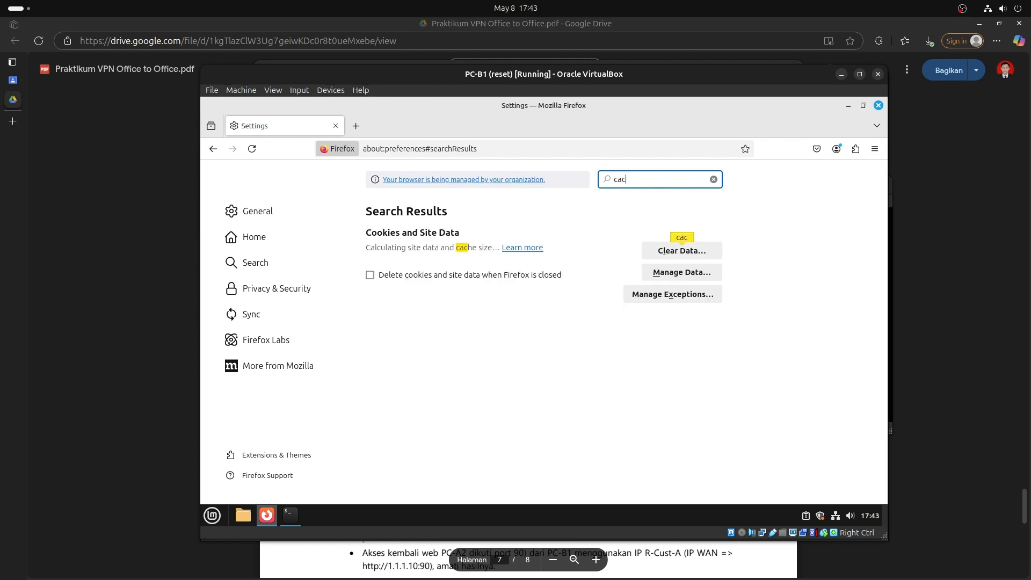
click(677, 253)
click(579, 258)
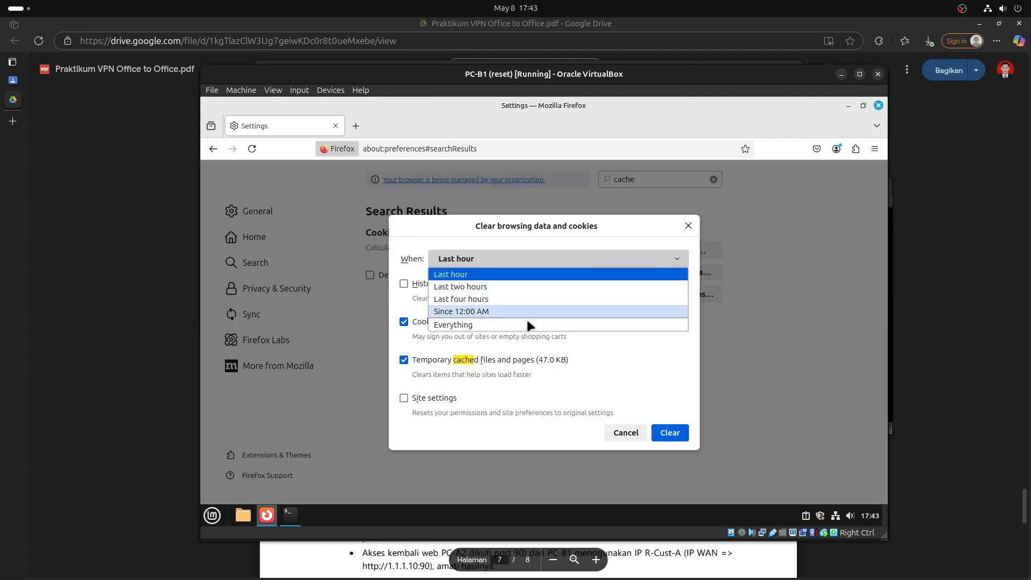
click(532, 325)
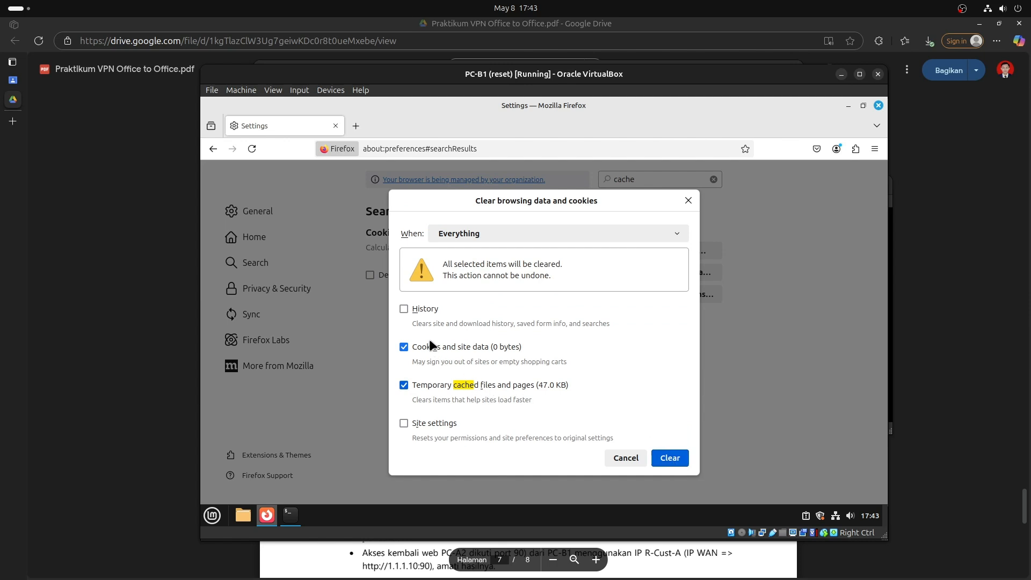
click(436, 422)
click(681, 458)
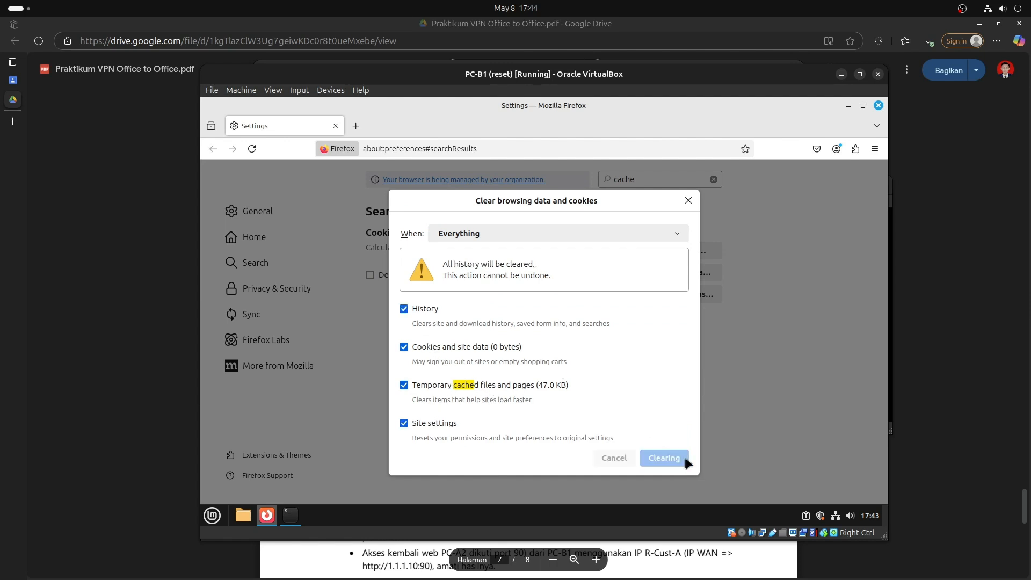
Retry 192.168.1.11 over http and https, then review the PDF's webfig-to-8080 step.
click(441, 141)
text(ht)
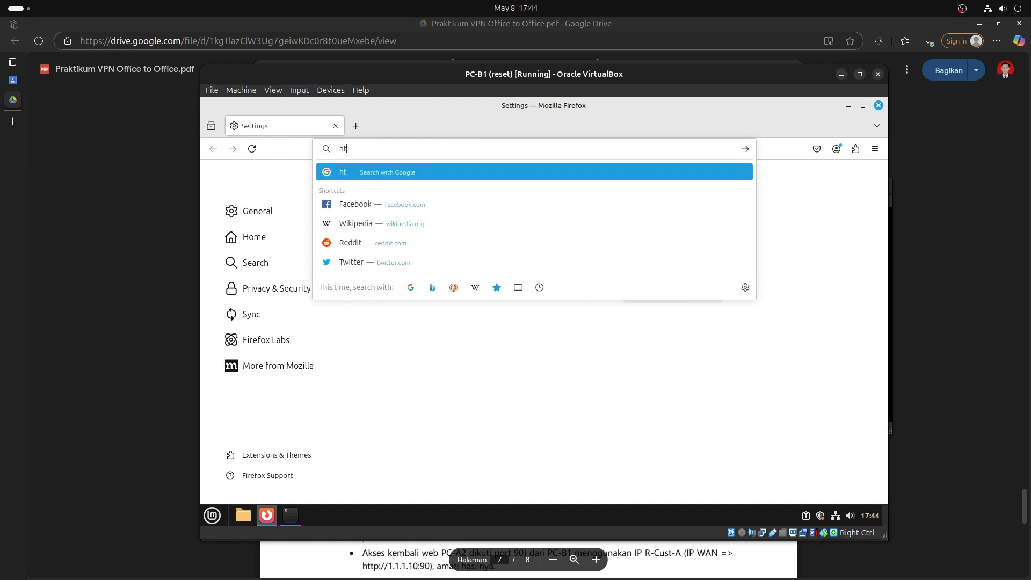
text(tp://192.168.1.11)
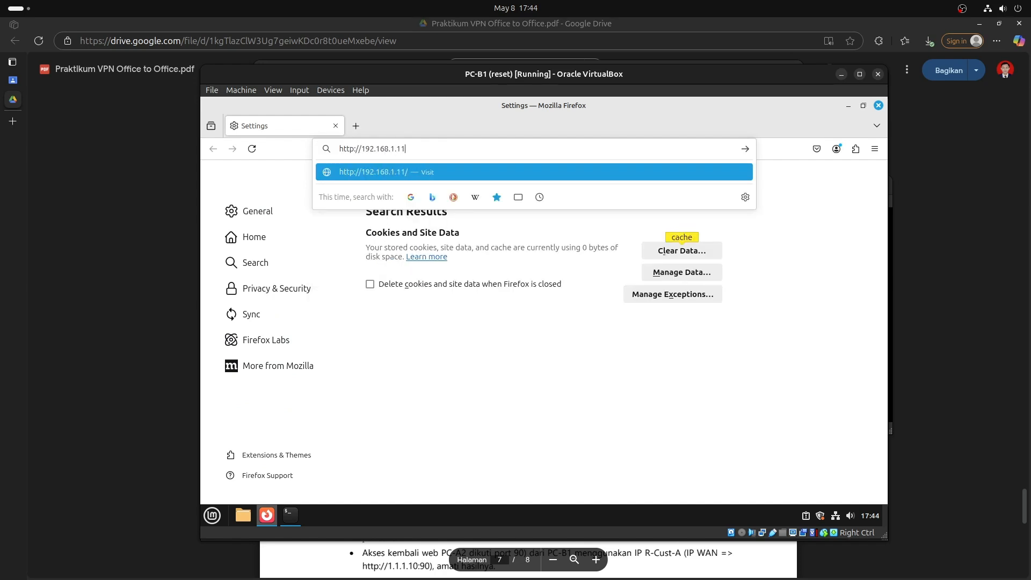
key(Return)
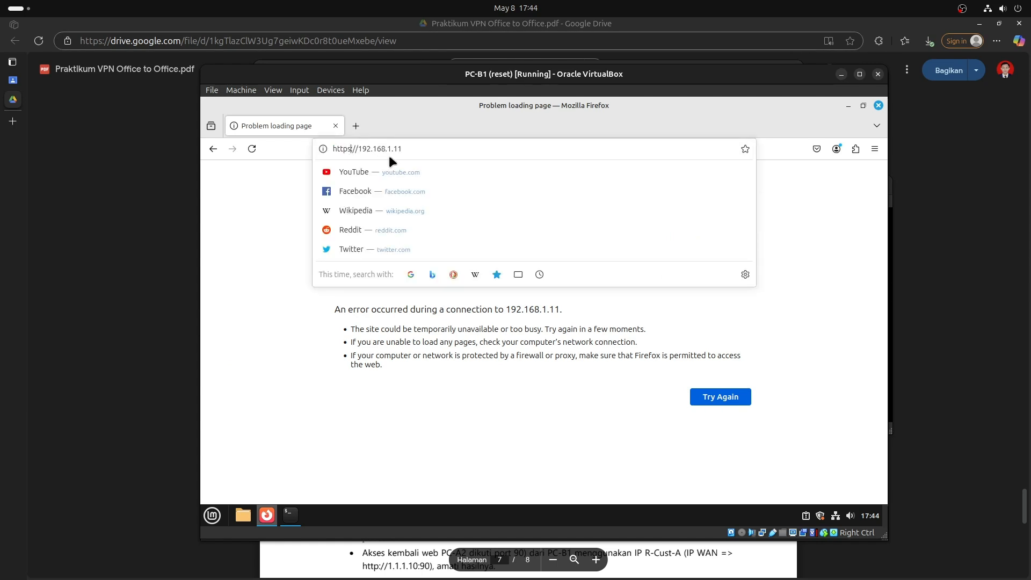
text(:)
key(Return)
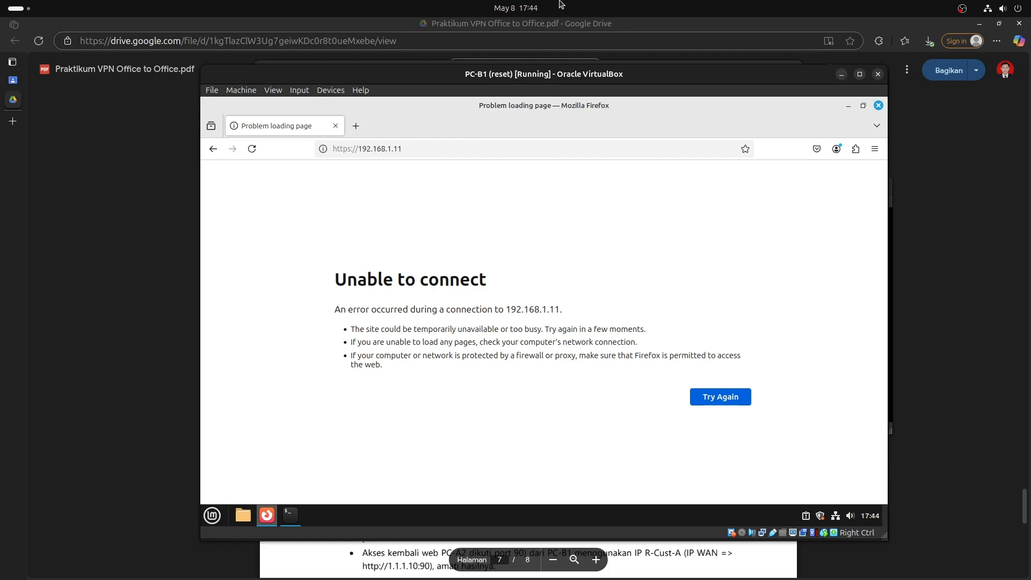
click(955, 264)
drag(409, 258, 656, 260)
click(590, 337)
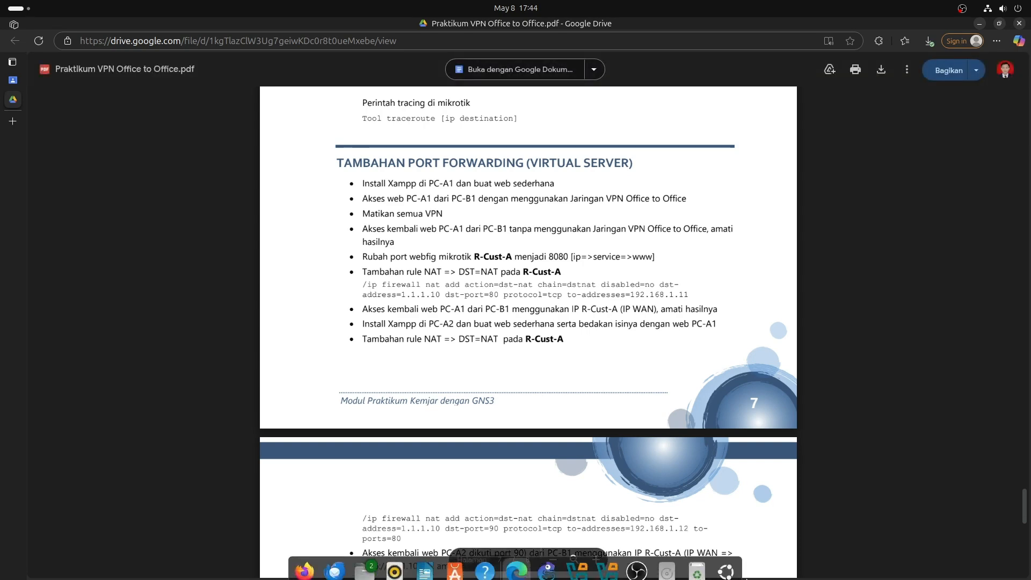
Bring the Windows11-1 machine forward and minimize the PC-B1 window.
click(607, 564)
click(610, 566)
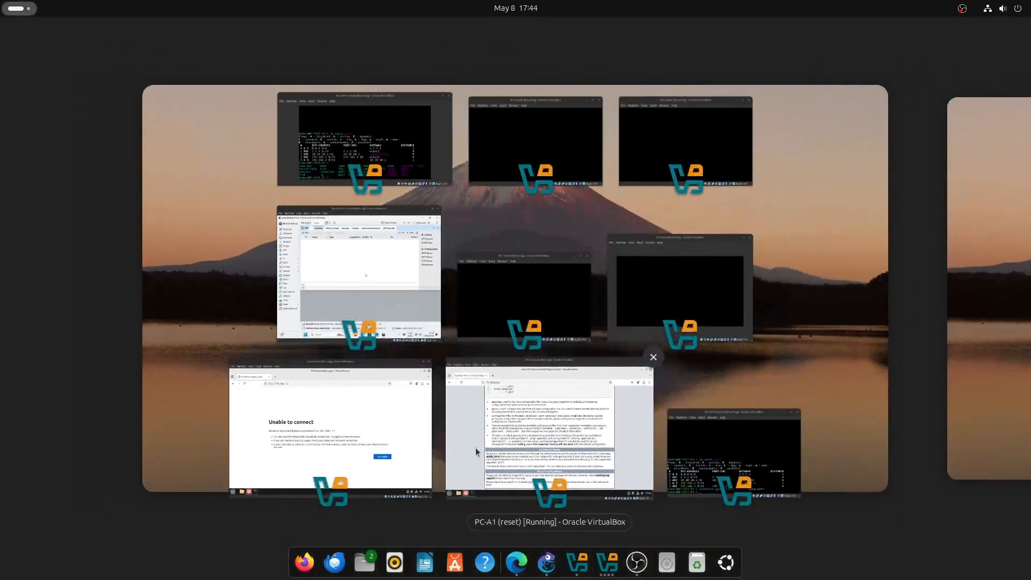
click(341, 295)
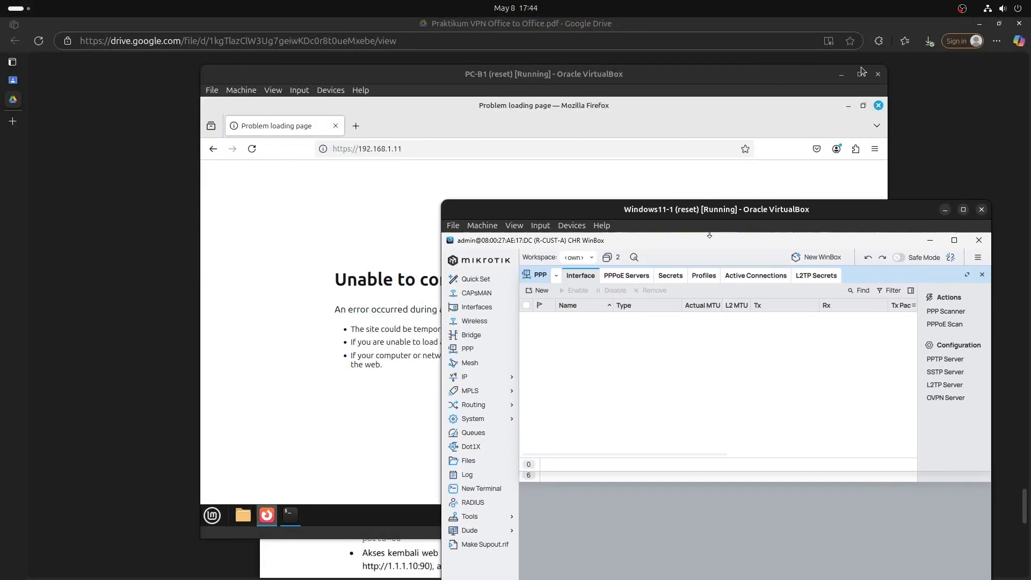
click(842, 74)
drag(761, 221, 669, 150)
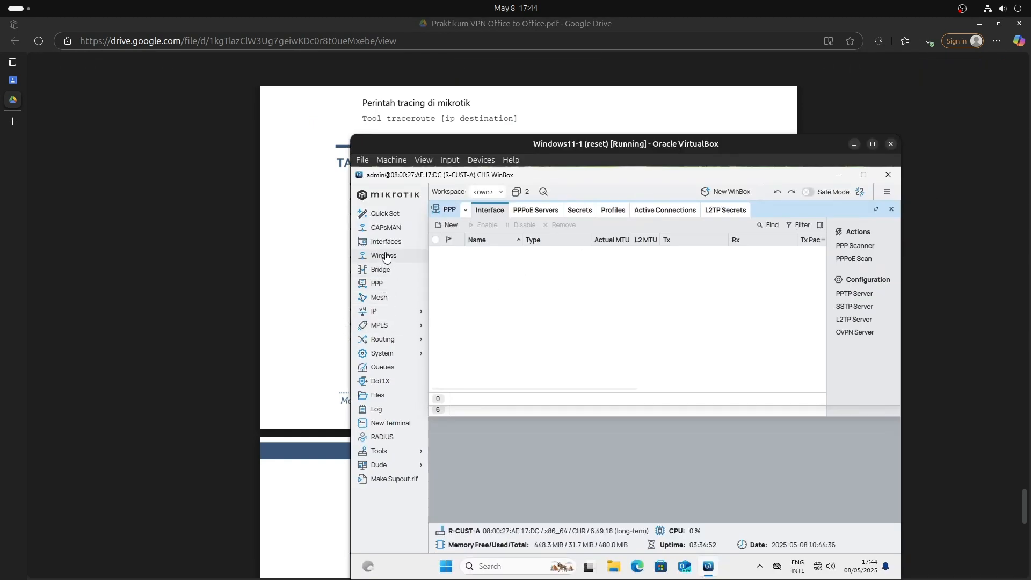
In WinBox IP > Services, set the www service port to 8080 and apply it.
click(392, 313)
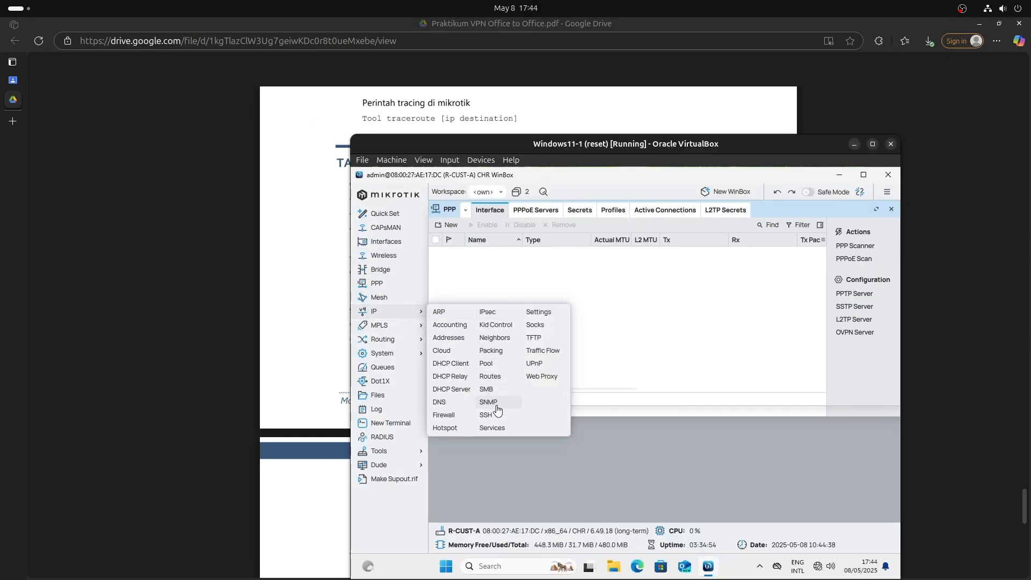
click(492, 428)
click(493, 337)
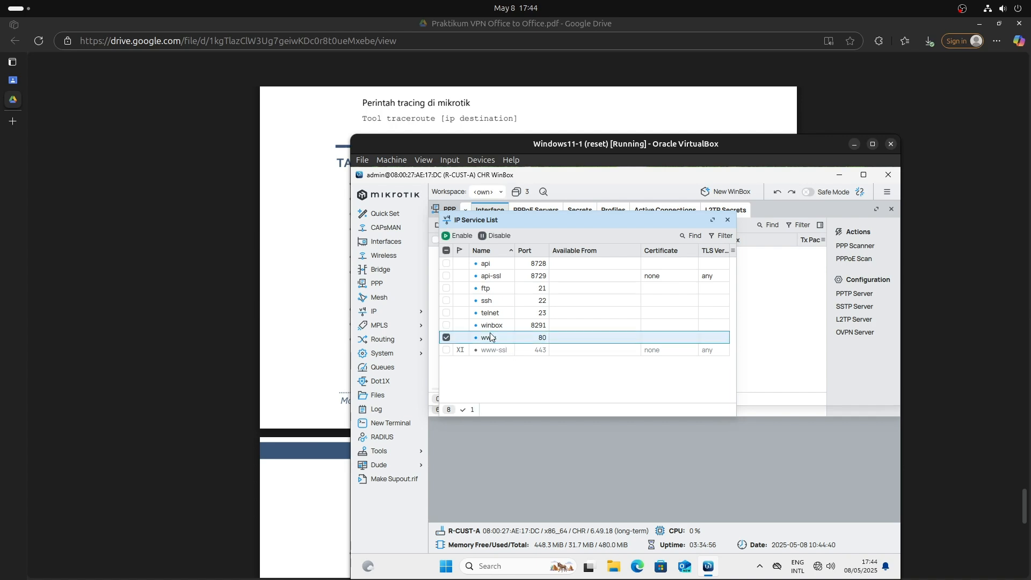
drag(495, 152, 450, 197)
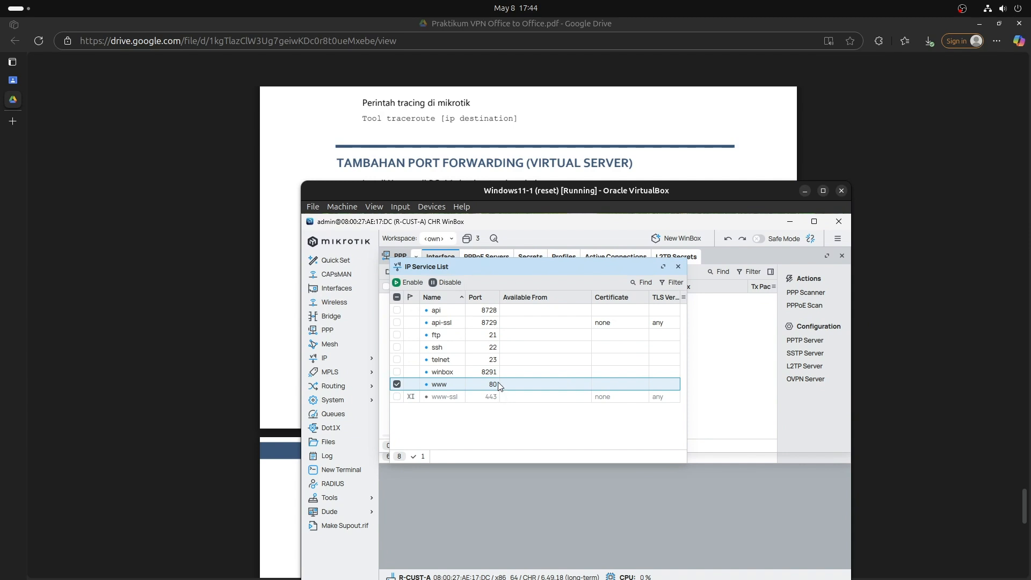
drag(527, 204, 503, 94)
double_click(465, 278)
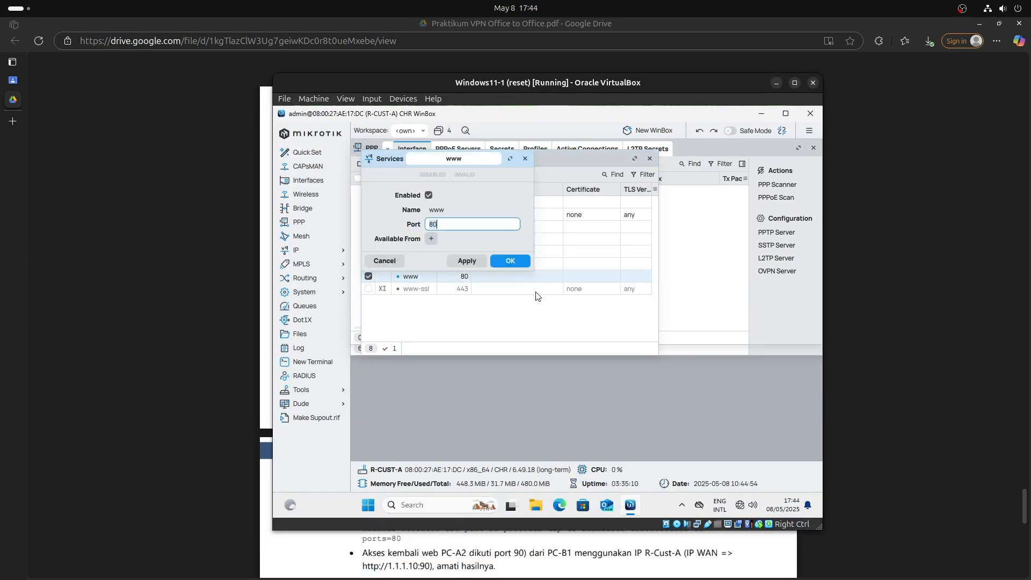
text(8080)
click(482, 261)
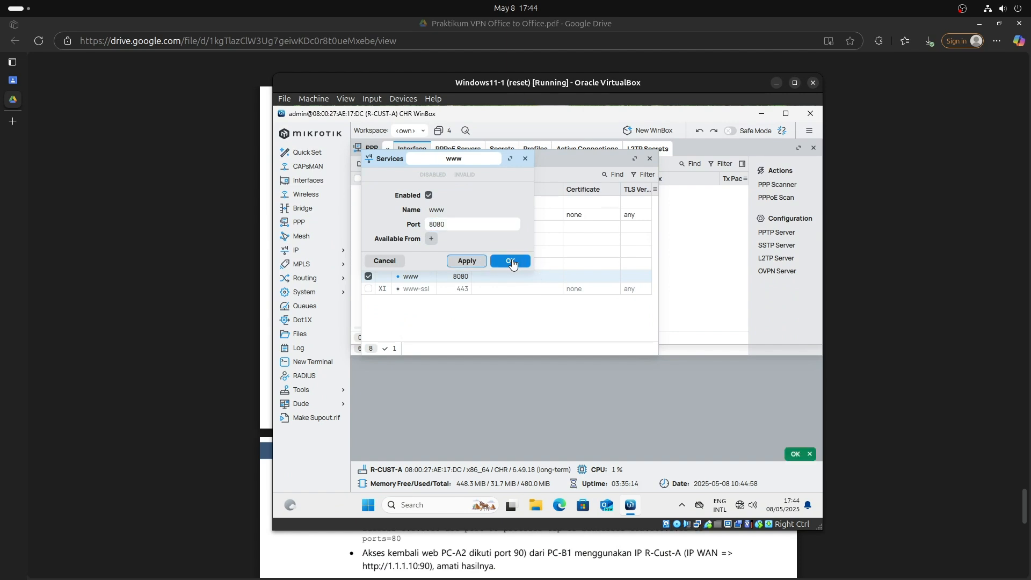
click(513, 261)
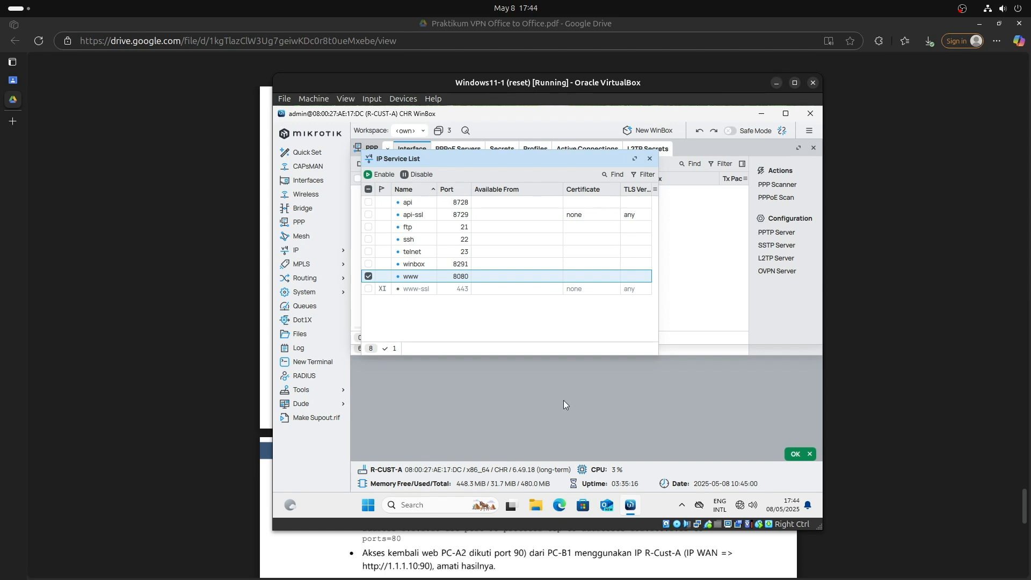
click(258, 215)
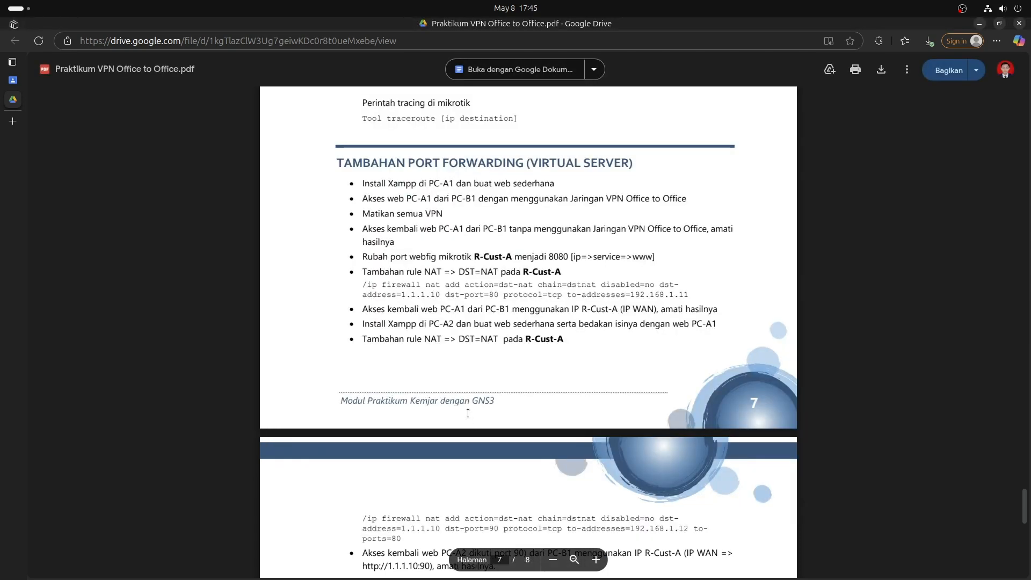
On R-CUST-A, add a dst-nat rule forwarding TCP 1.1.1.10 port 80 to 192.168.1.11.
key(alt+Tab)
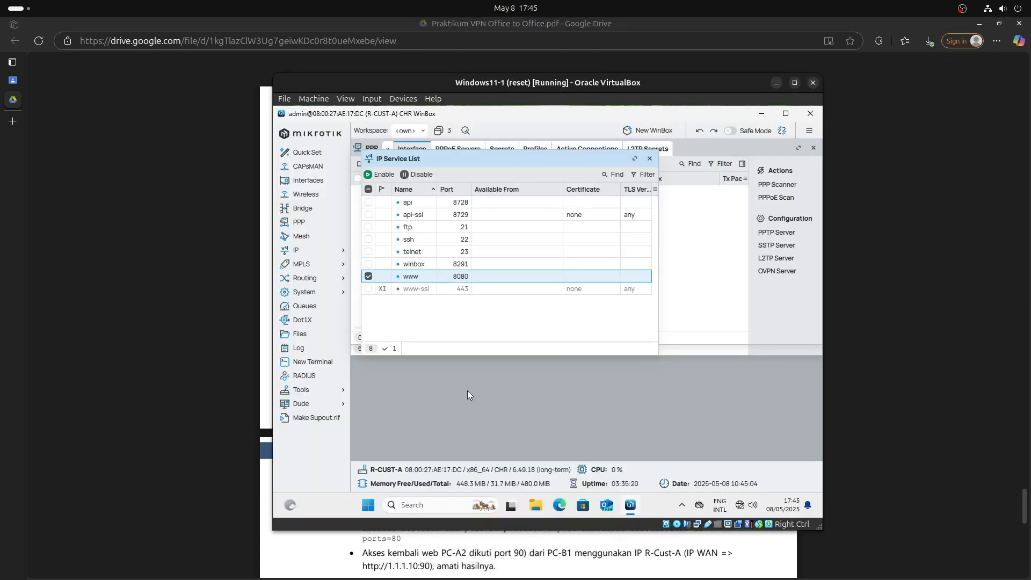
key(alt+Tab)
key(alt+Tab)
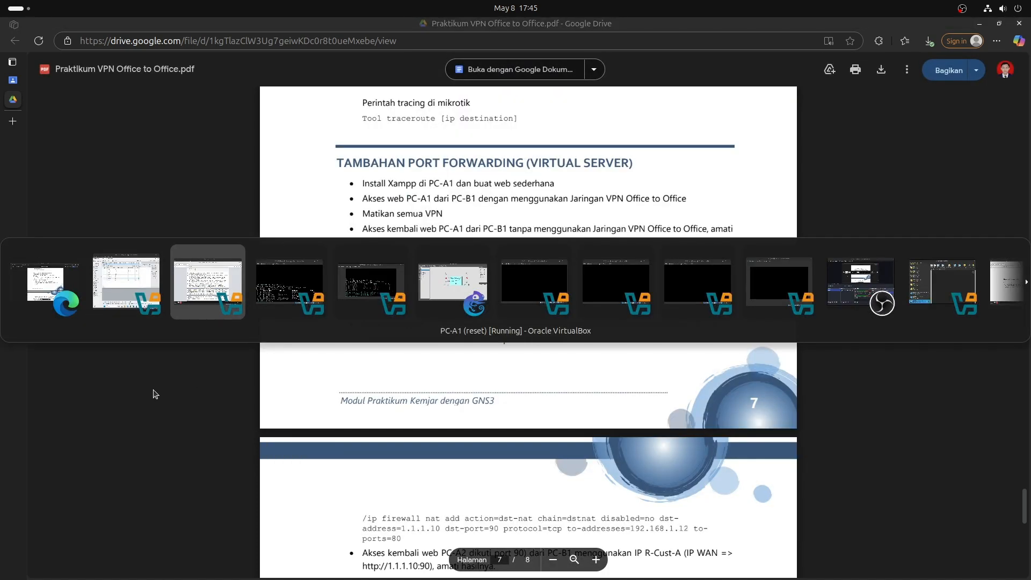
key(Tab)
key(Tab)
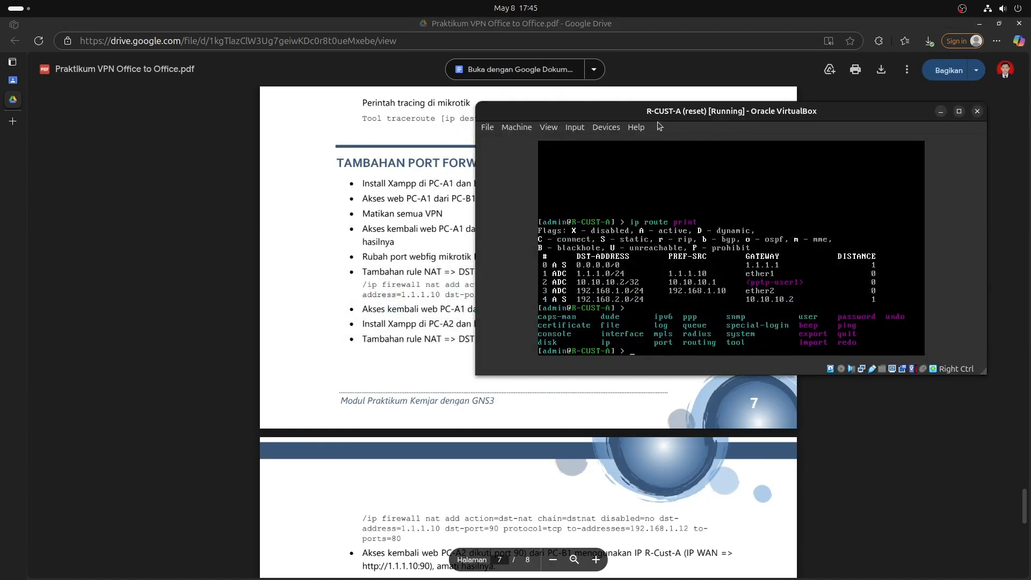
drag(659, 110, 576, 318)
key(ctrl+l)
text(ip fir)
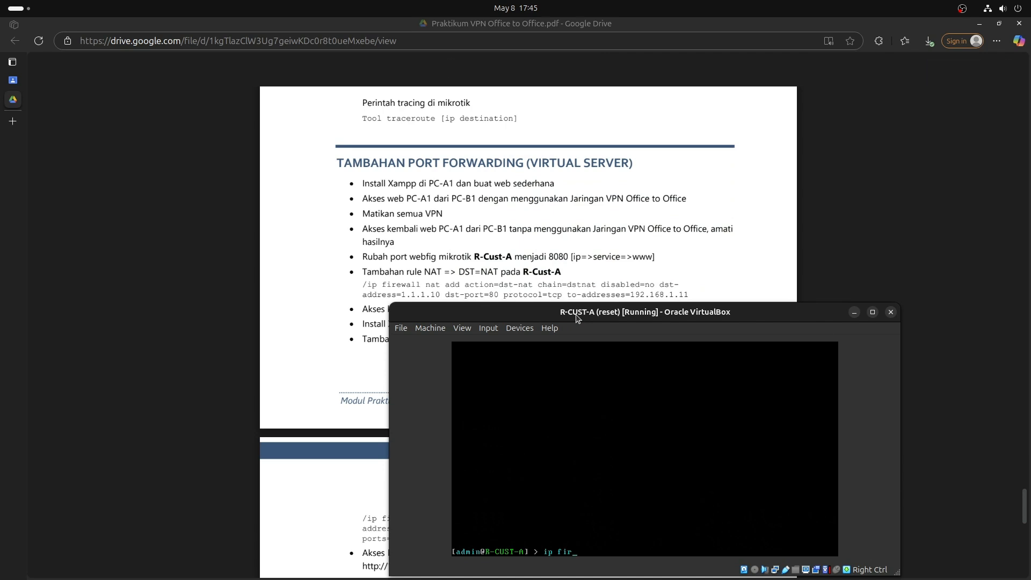
text(ewall nat add action=dst-nat chain=dstnat )
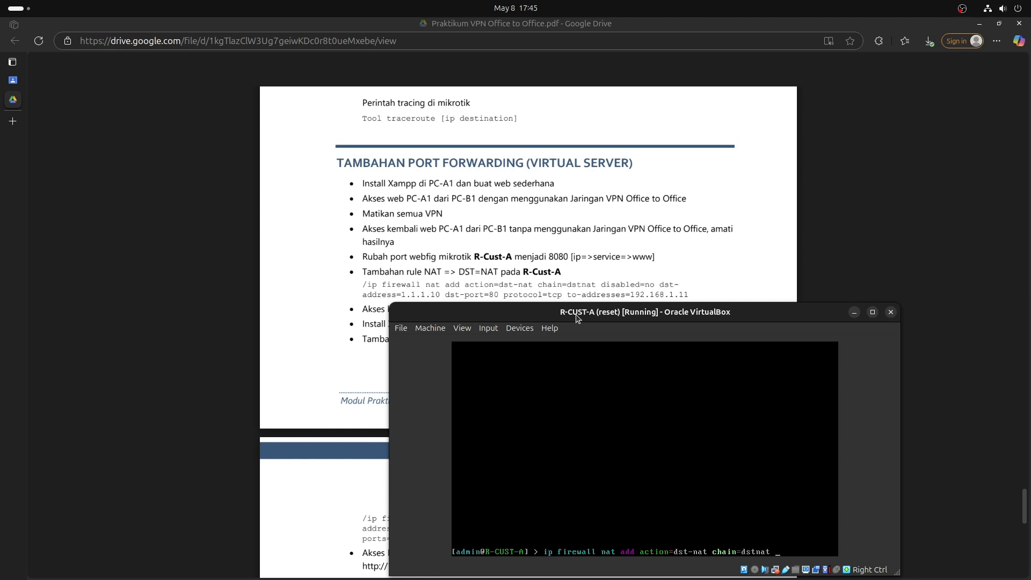
text(disabled=no ds)
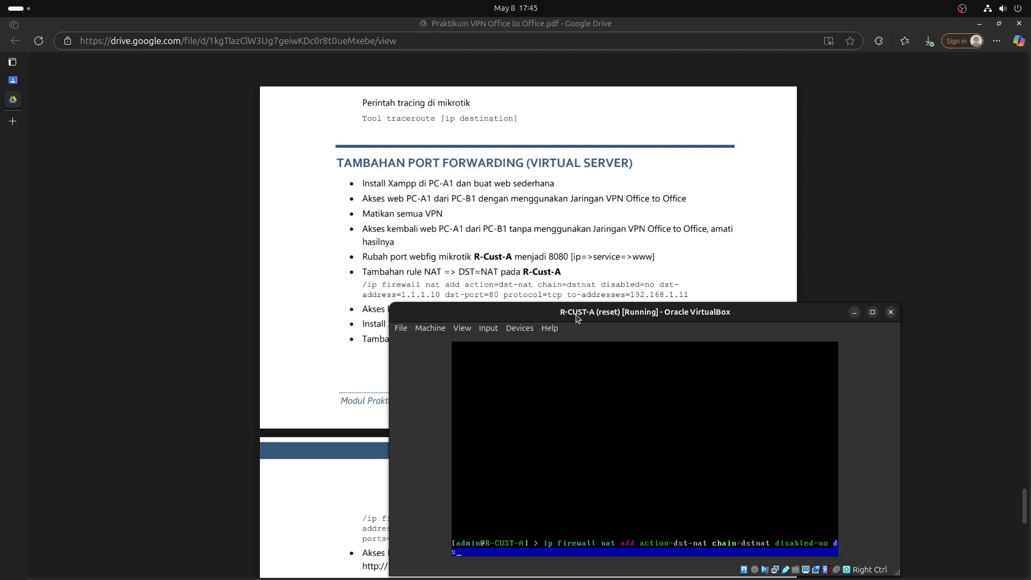
text(t)
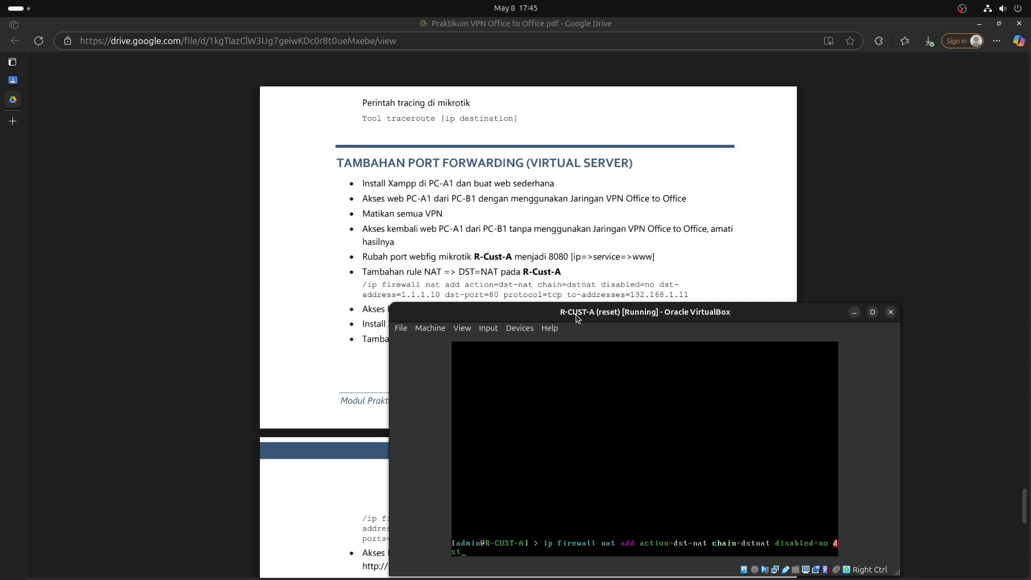
text(-address=1.1.1.10 dst-port=80)
text(proto)
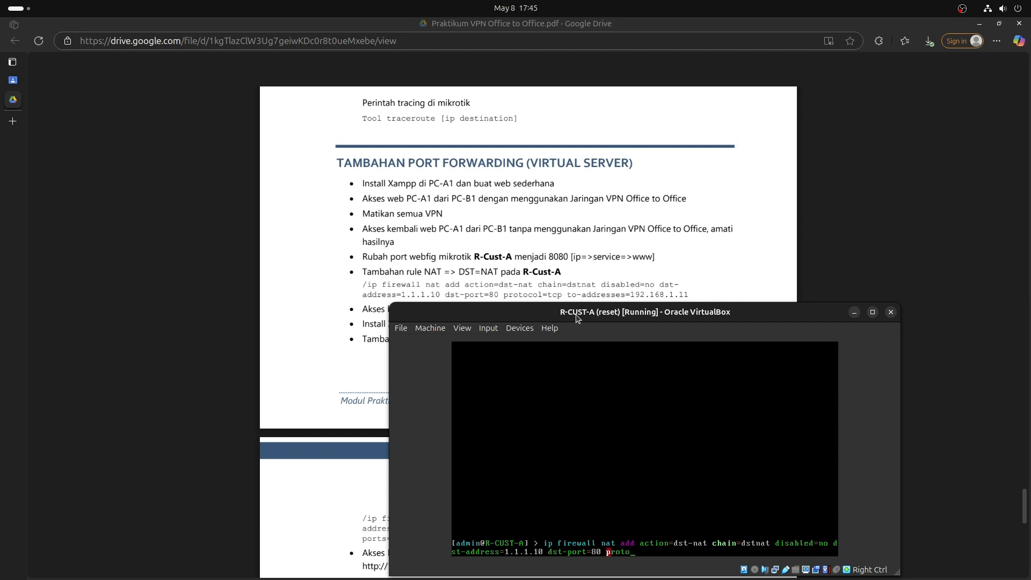
text(col=tcp to-addresses=192.168)
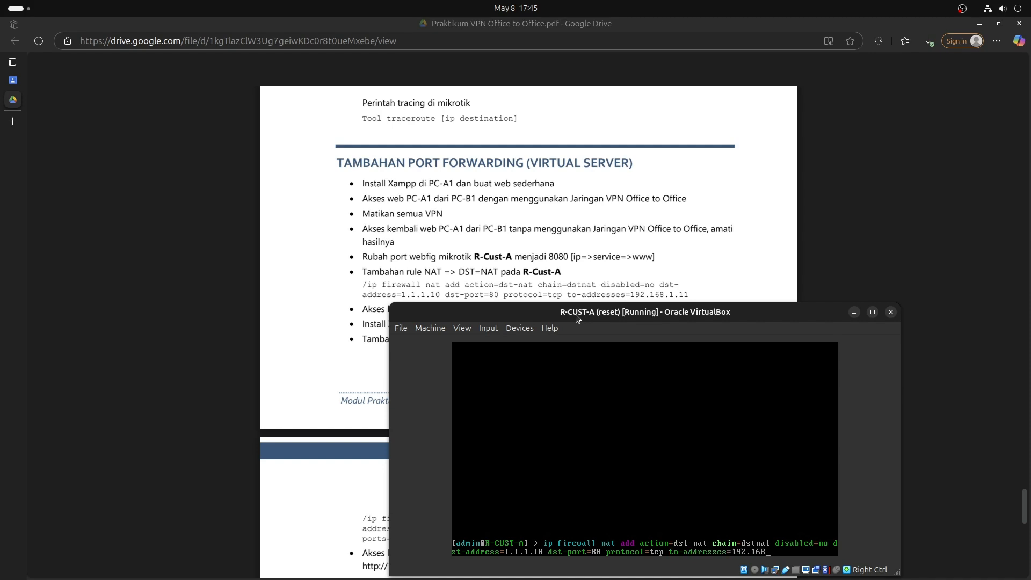
text(.1.11)
key(Return)
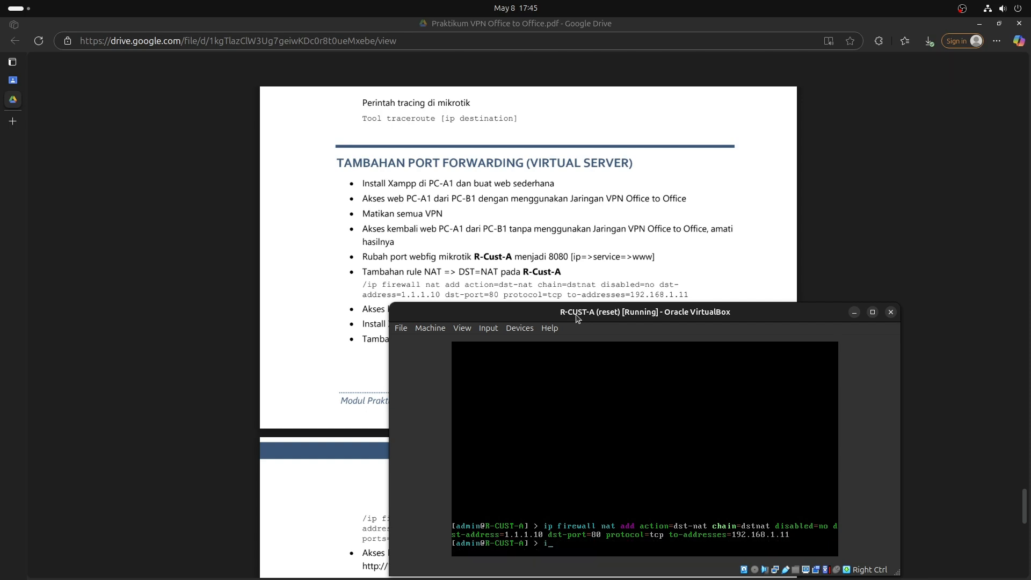
List R-CUST-A's NAT rules with 'ip firewall nat print'.
text(ip firewall nat print)
key(Return)
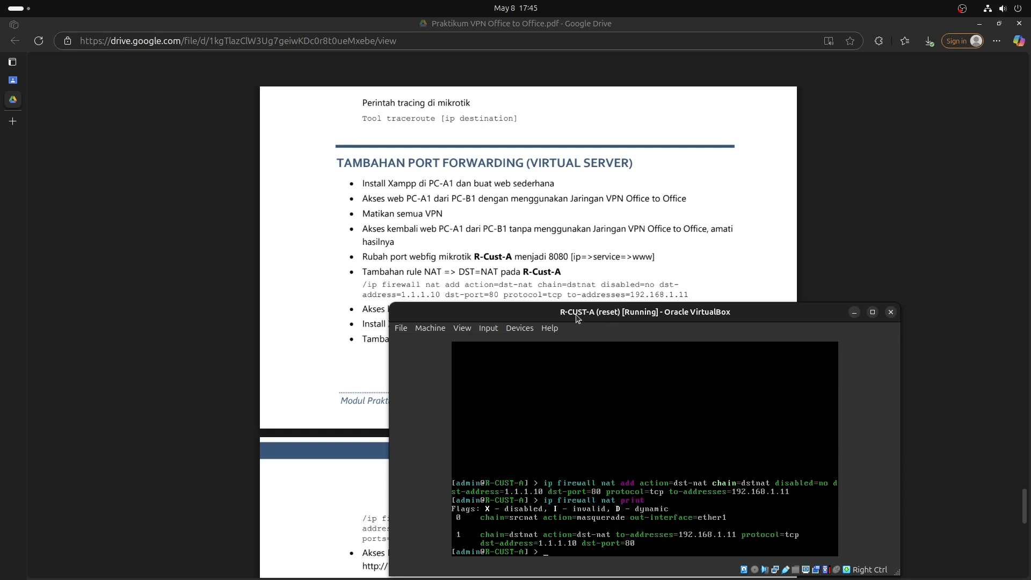
click(540, 293)
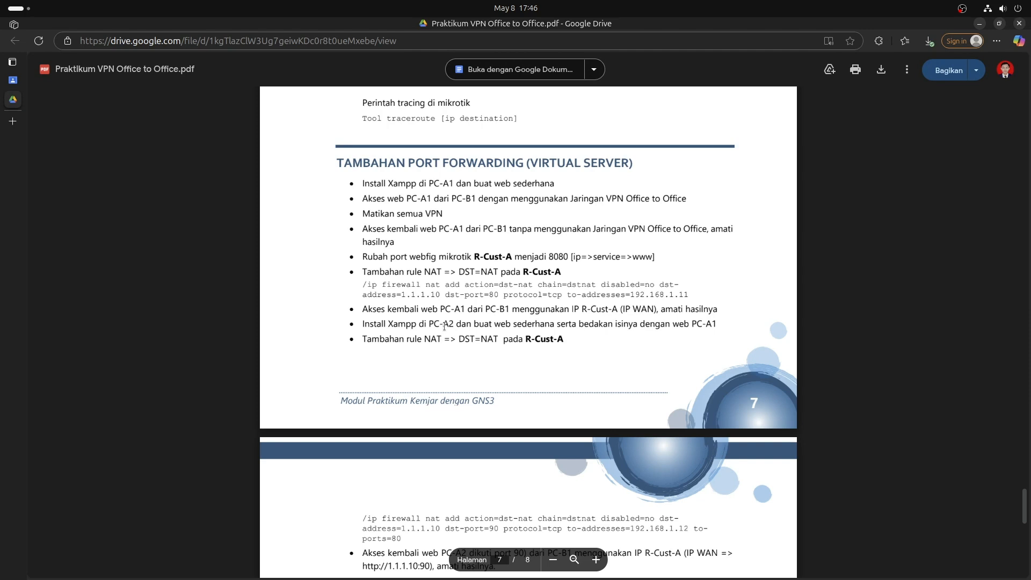
Read the lab PDF's NAT DST-NAT and 'Install Xampp di PC-A2' steps, highlighting them.
drag(425, 339, 506, 339)
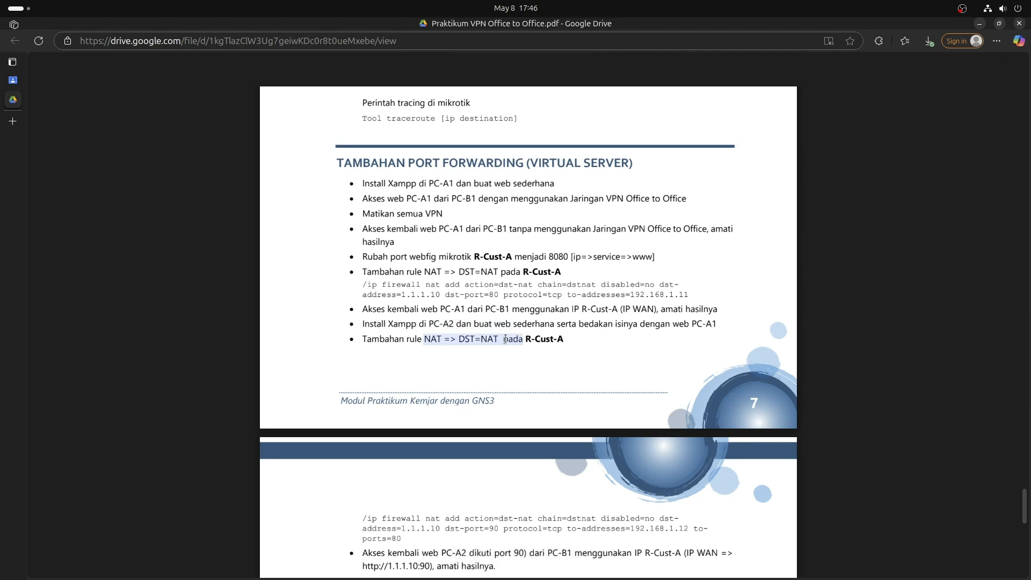
click(505, 340)
scroll(395, 227, down, 2)
drag(363, 210, 499, 212)
click(491, 226)
drag(362, 195, 541, 203)
click(544, 218)
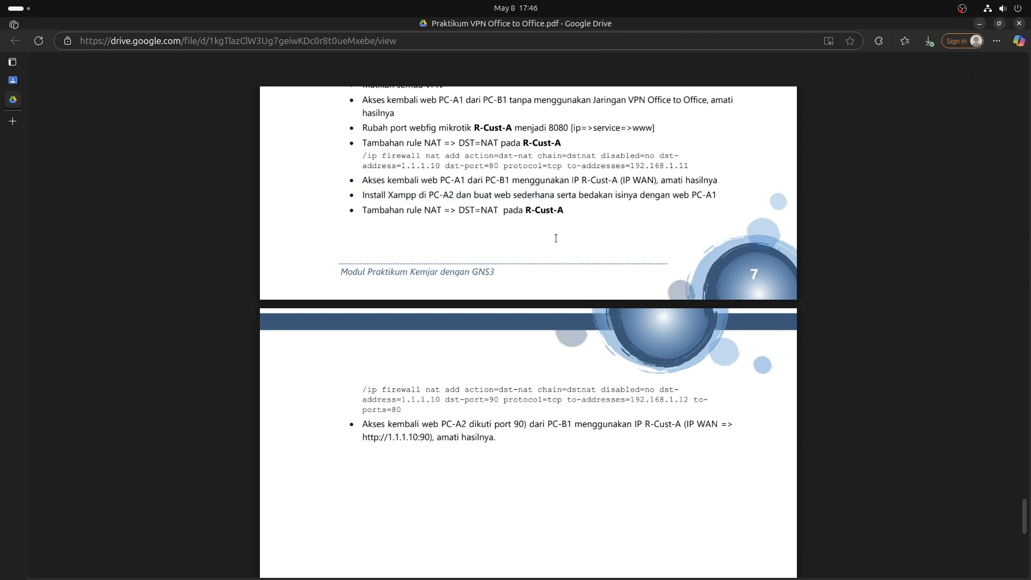
scroll(556, 238, up, 3)
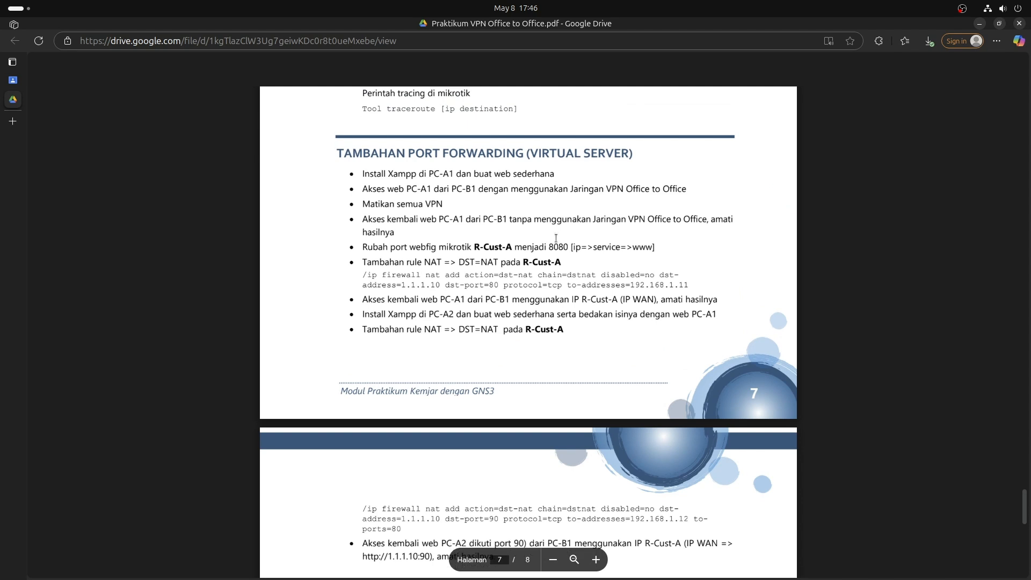
scroll(556, 238, down, 1)
Switch to the PC-B1 (reset) VirtualBox window with Alt+Tab.
key(alt+Tab)
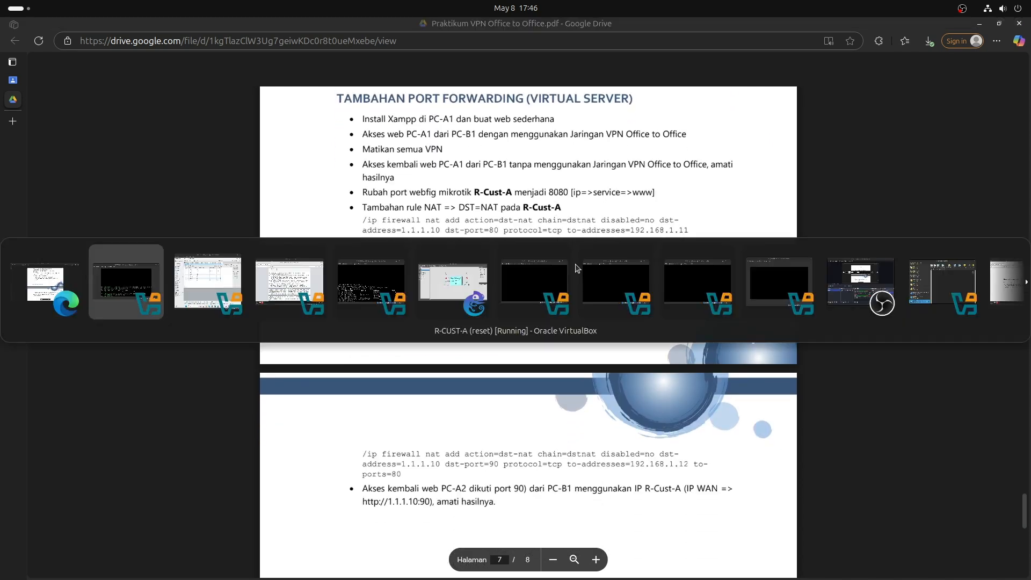
key(alt+Tab)
key(alt+Tab)
key(alt+Tab)
key(alt+Tab)
key(alt+Tab)
key(alt+Tab)
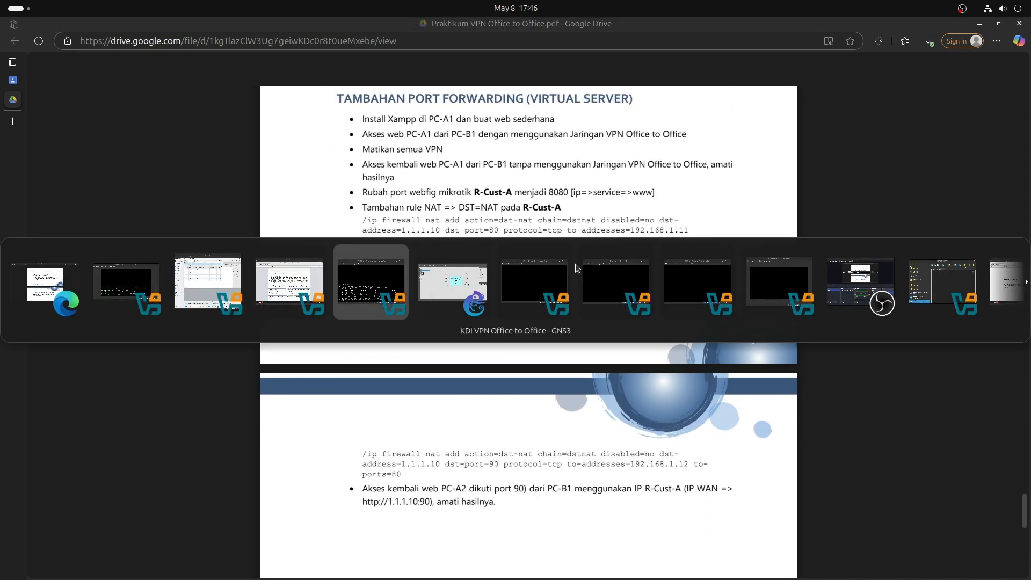
key(alt+Tab)
key(alt+Tab)
key(alt+Tab)
key(alt+Tab)
key(alt+Tab)
key(alt+Tab)
key(alt+Tab)
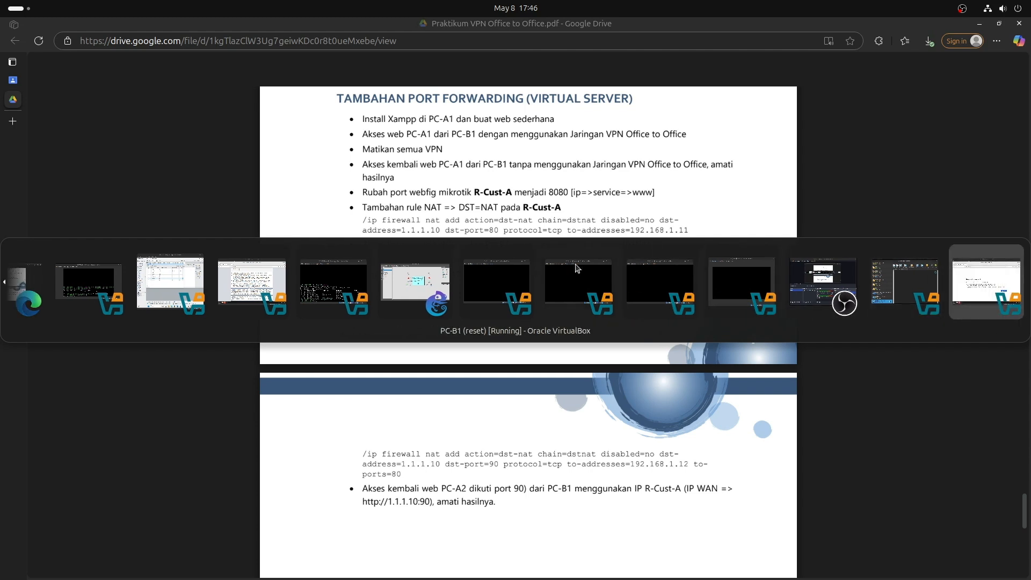
key(alt+Tab)
key(alt+Tab)
key(alt+Tab)
key(alt+Tab)
key(alt+Tab)
key(alt+Tab)
key(alt+Tab)
key(alt+Tab)
key(alt+Tab)
key(alt+Tab)
key(alt+Tab)
key(alt+Tab)
key(alt+Tab)
key(alt+Tab)
key(alt+Tab)
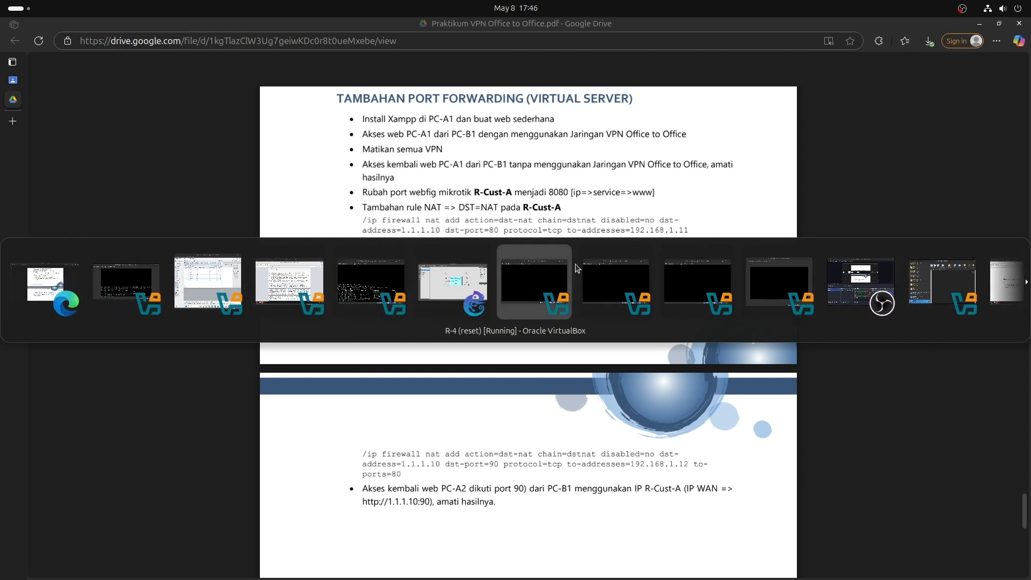
key(alt+Tab)
key(alt+Tab)
key(alt+Tab)
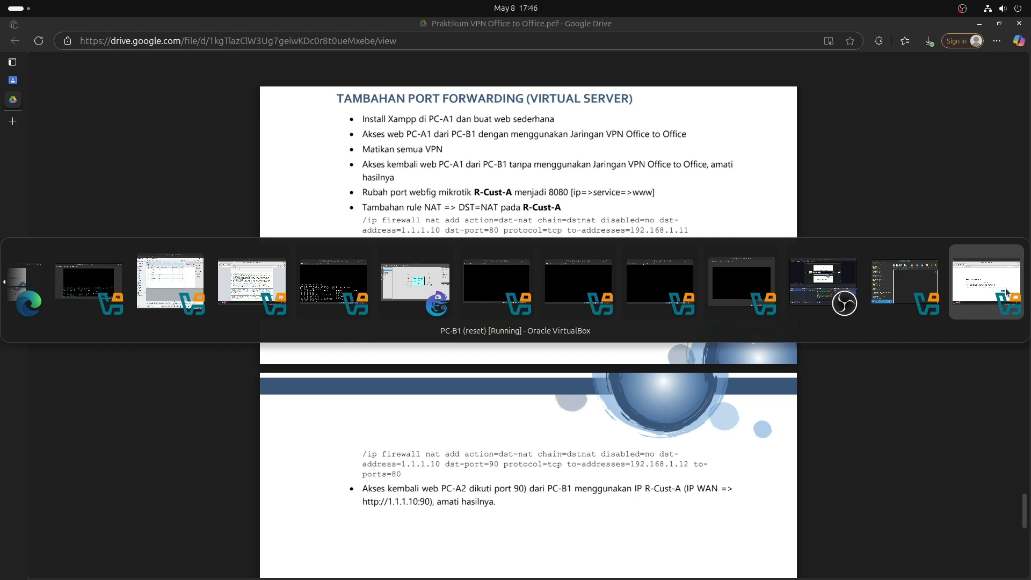
click(999, 295)
Retry loading 192.168.1.11 in PC-B1's Firefox twice, then close Firefox.
click(416, 152)
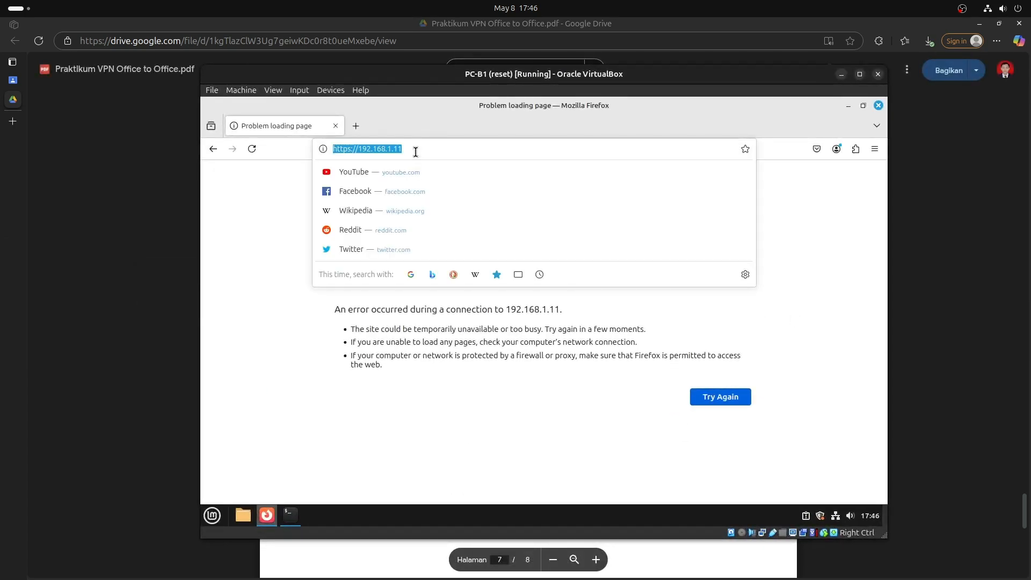
key(Return)
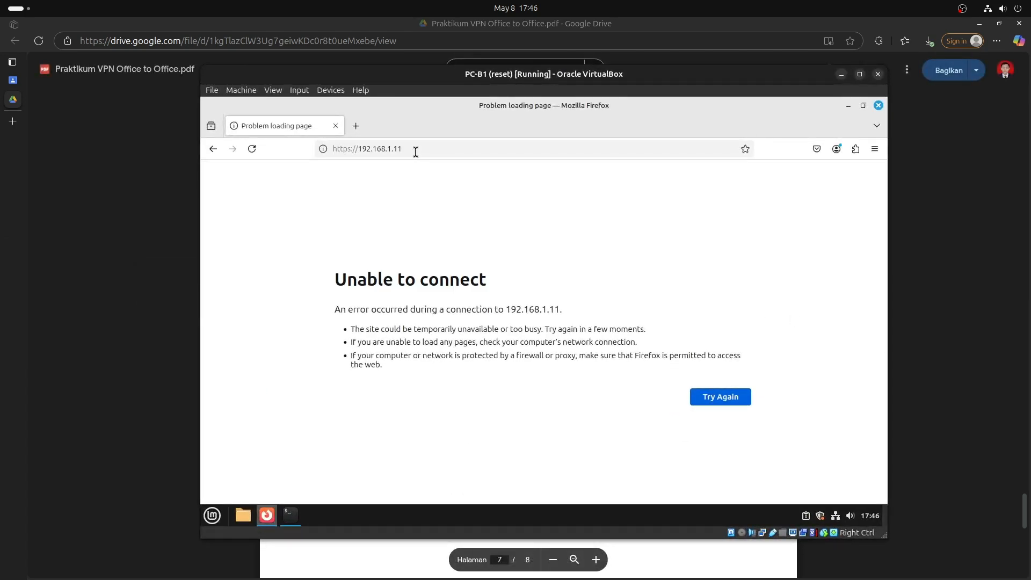
click(416, 152)
key(Return)
click(505, 144)
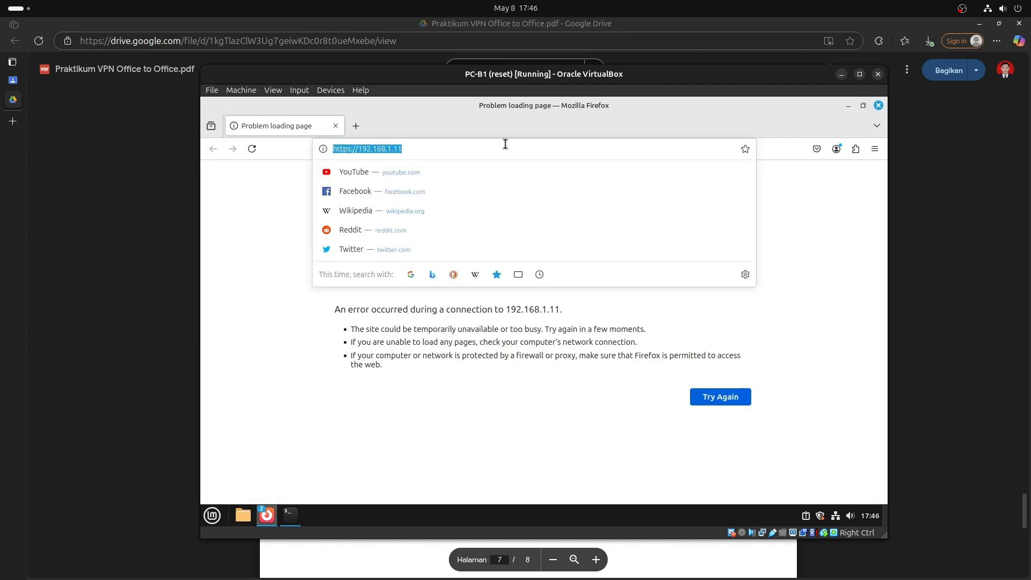
click(878, 108)
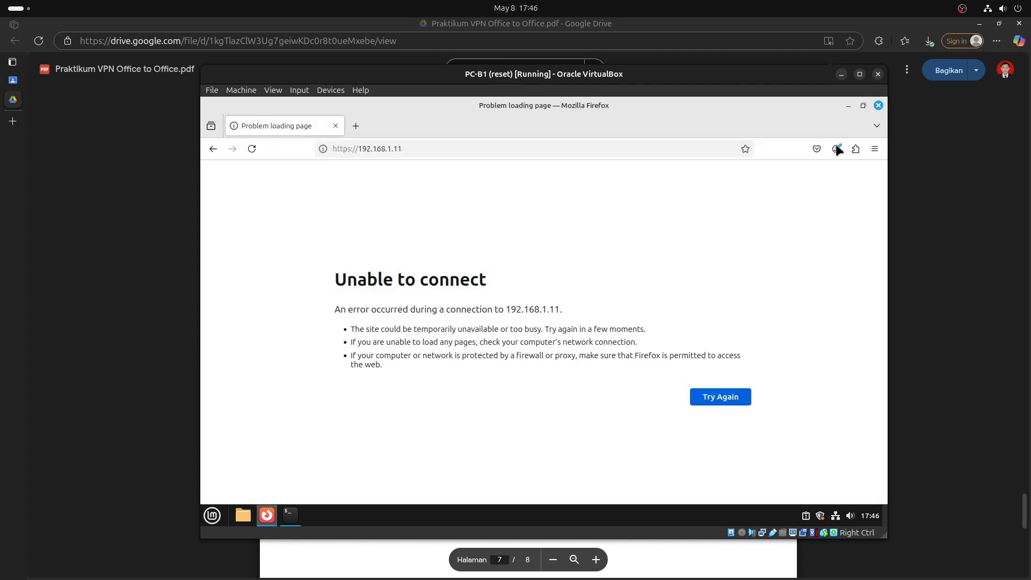
click(879, 107)
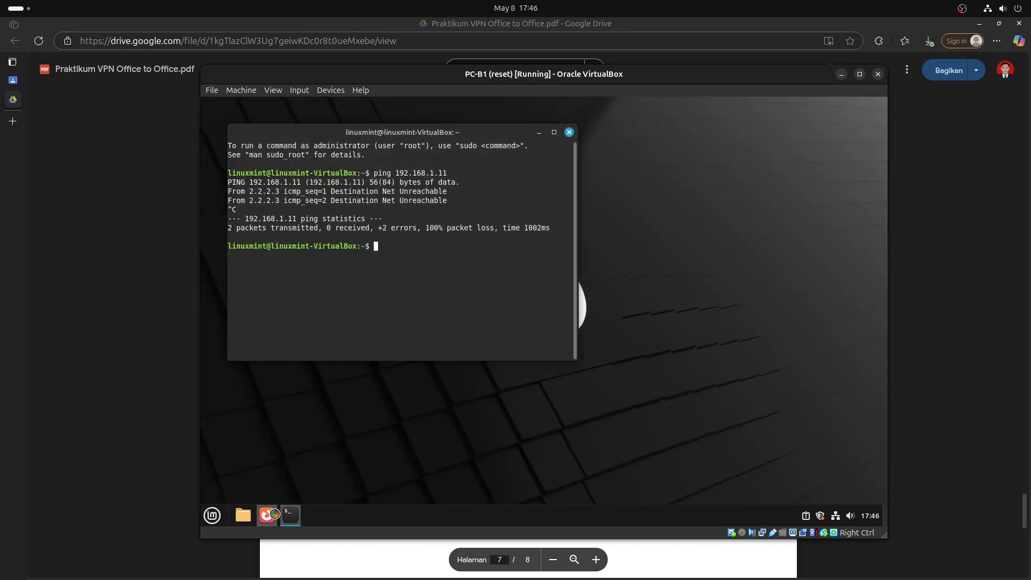
click(268, 515)
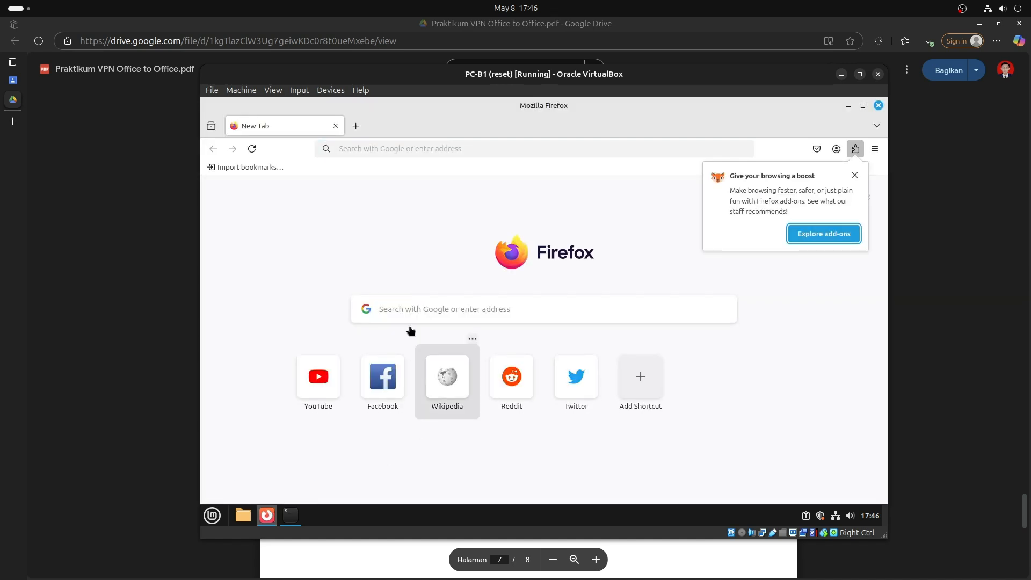
click(417, 150)
text(htt)
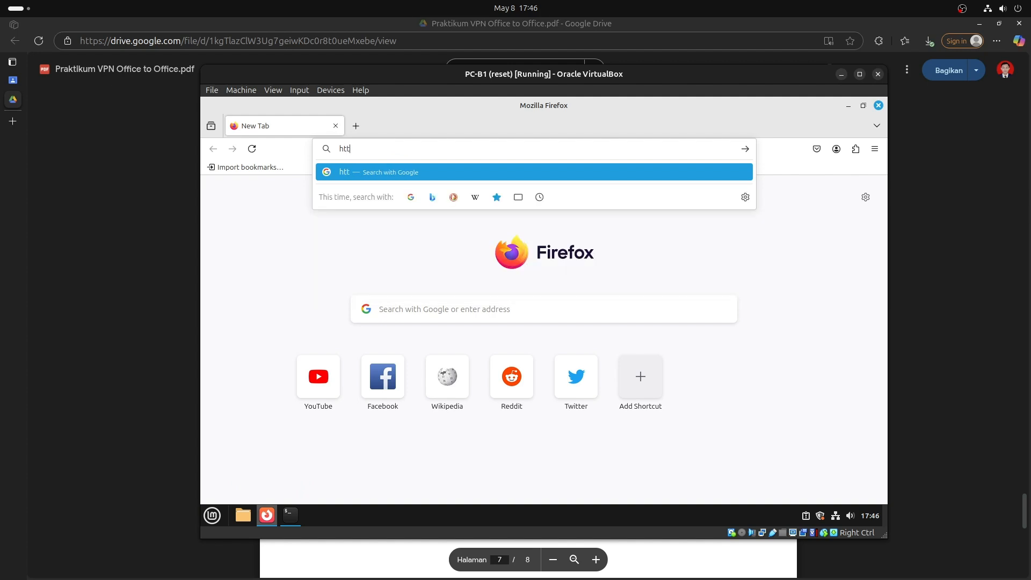
text(p://192.168.1.11)
key(Return)
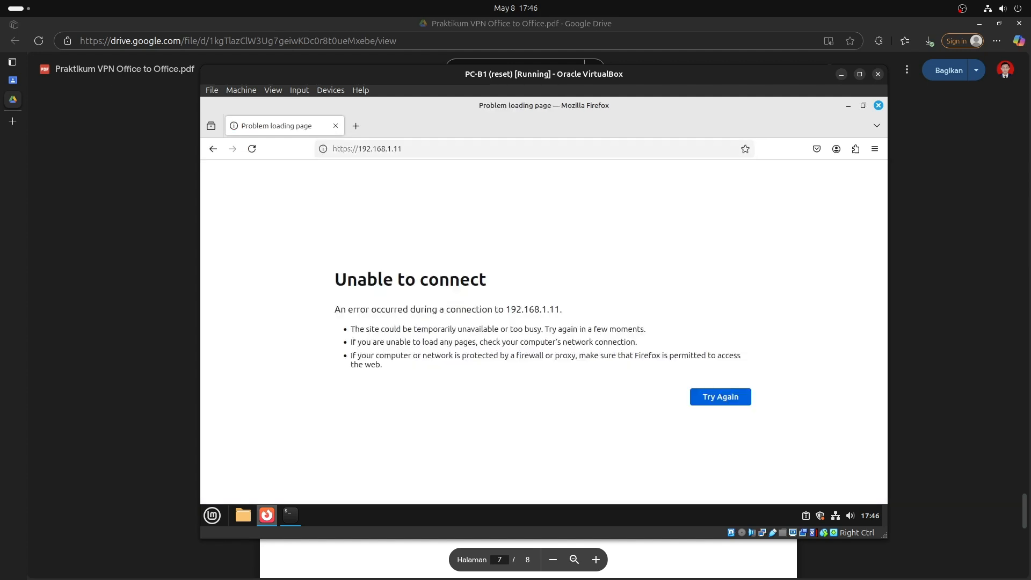
Bring the lab PDF forward, then switch to the PC-A1 VM showing the Apache2 page.
click(906, 273)
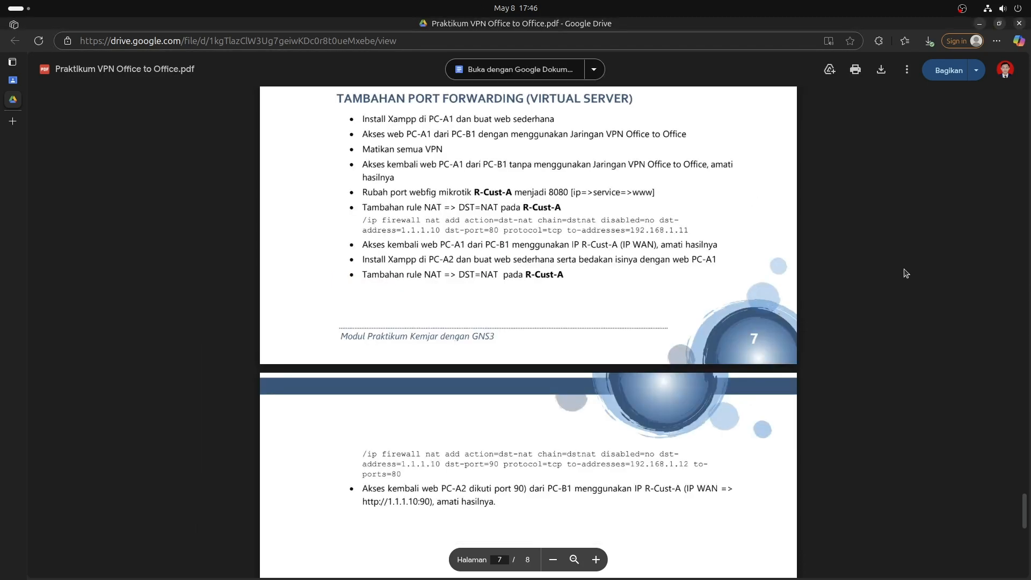
mouse_move(601, 575)
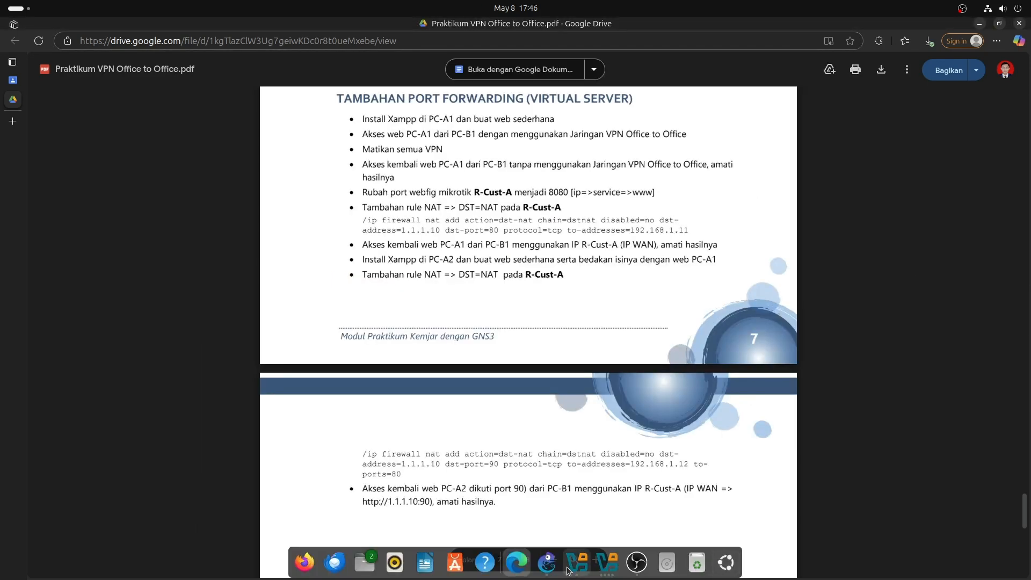
click(603, 568)
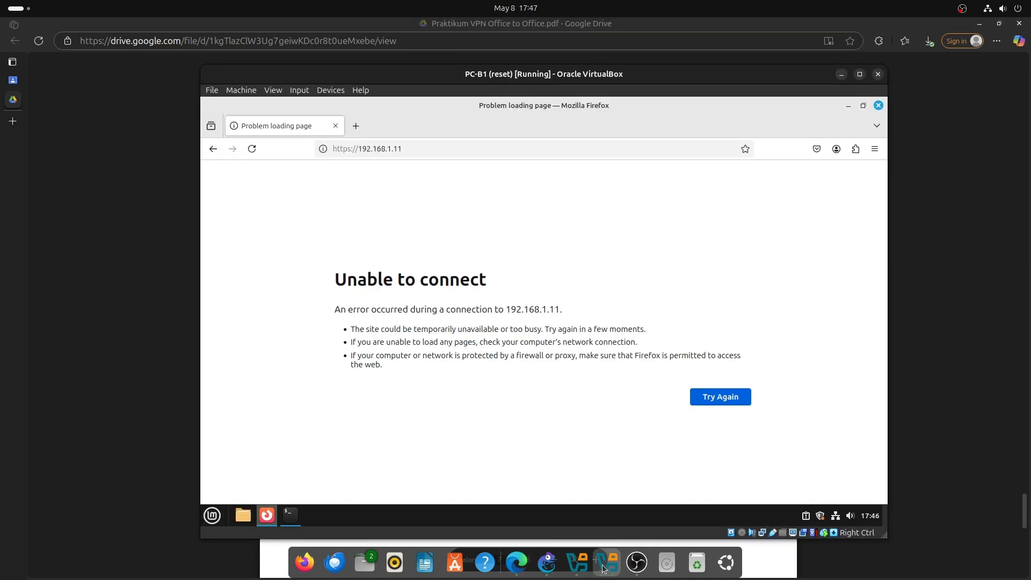
click(602, 568)
click(318, 464)
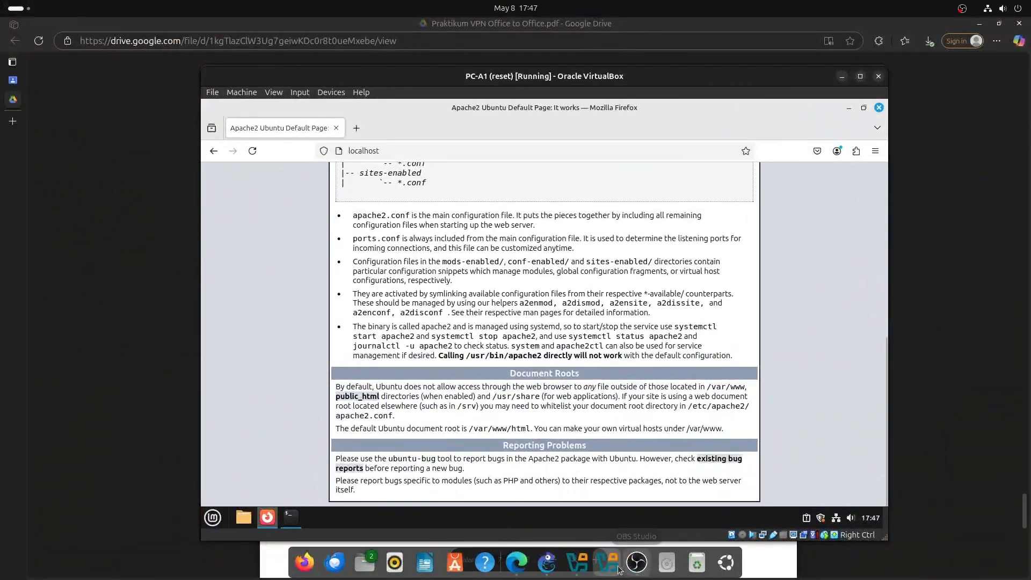
click(607, 565)
On the Windows11-1 VM, reapply port 8080 to R-CUST-A's www service in WinBox.
click(594, 305)
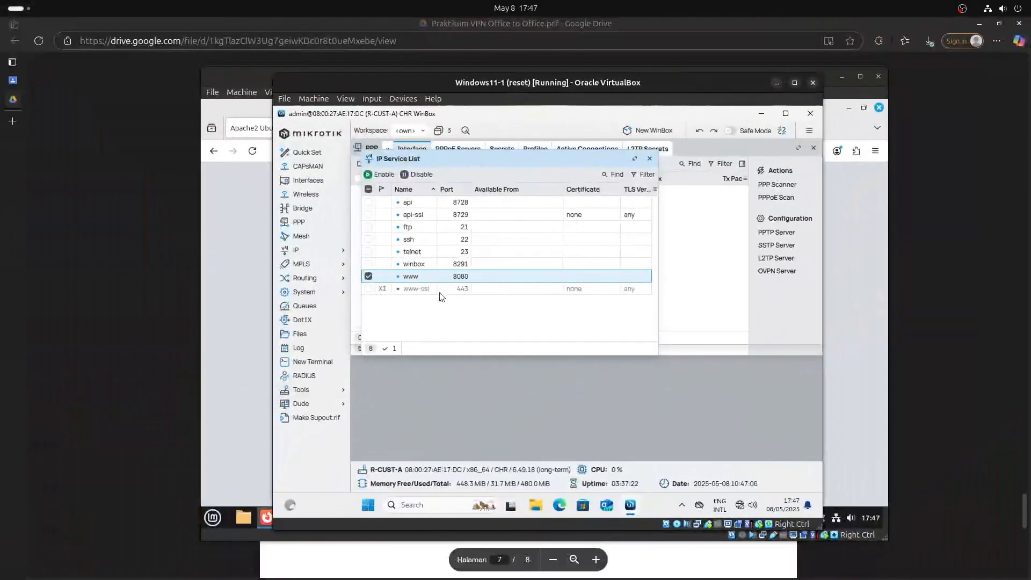
double_click(463, 277)
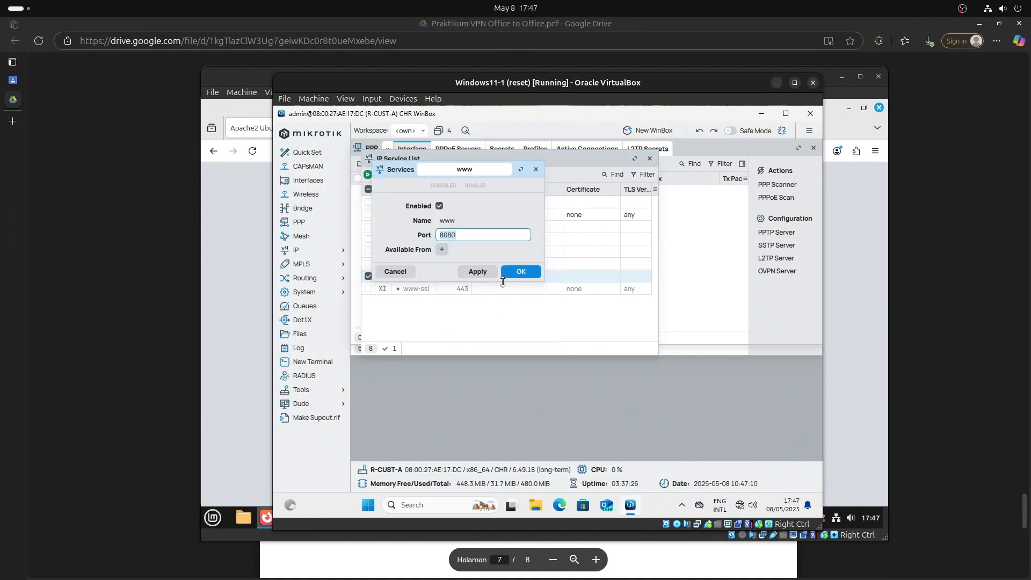
click(477, 272)
click(521, 271)
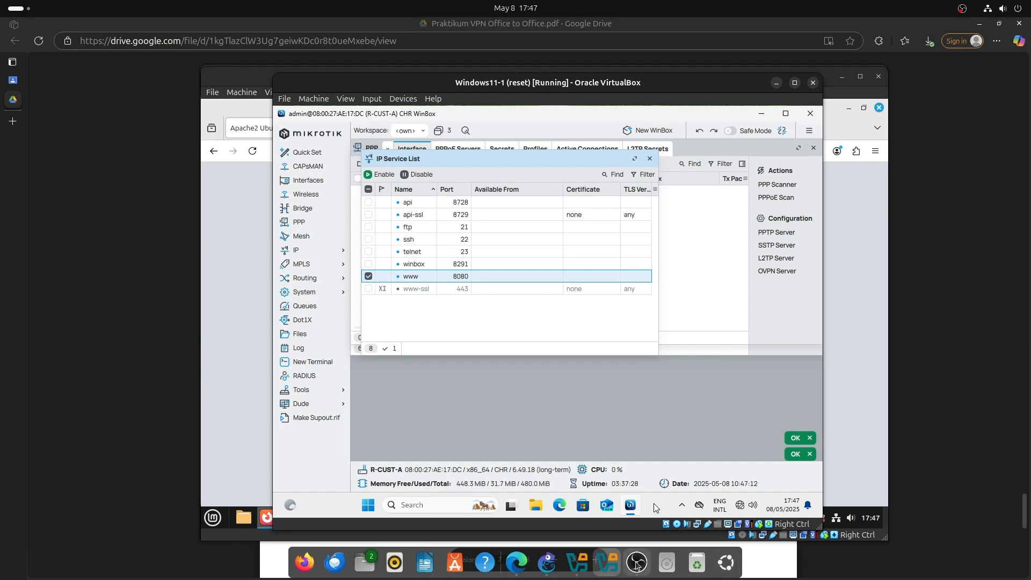
click(607, 562)
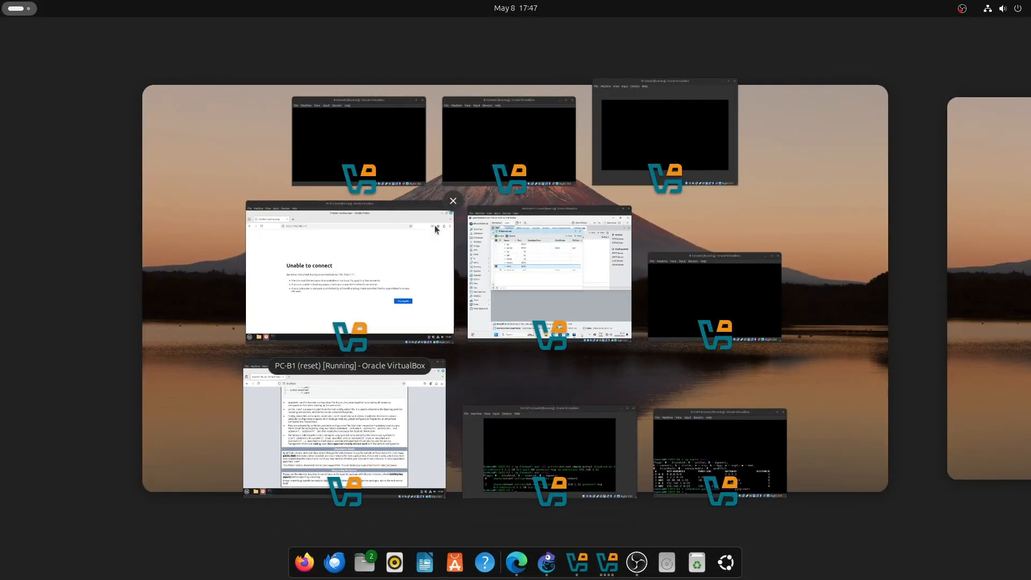
Check PC-B1's 192.168.1.11 page, glance at the lab PDF, and list the VirtualBox windows.
click(372, 296)
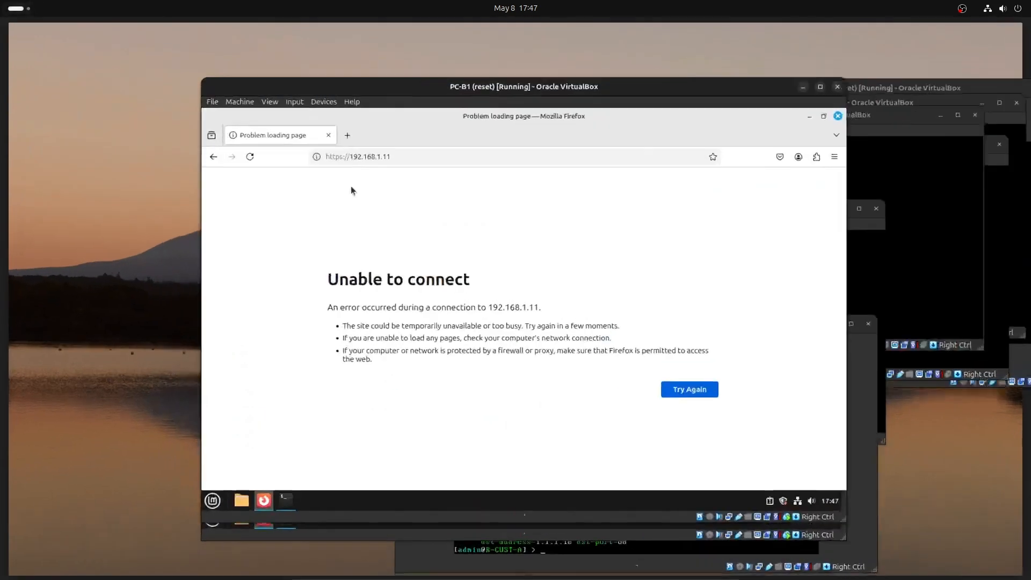
click(387, 149)
click(389, 149)
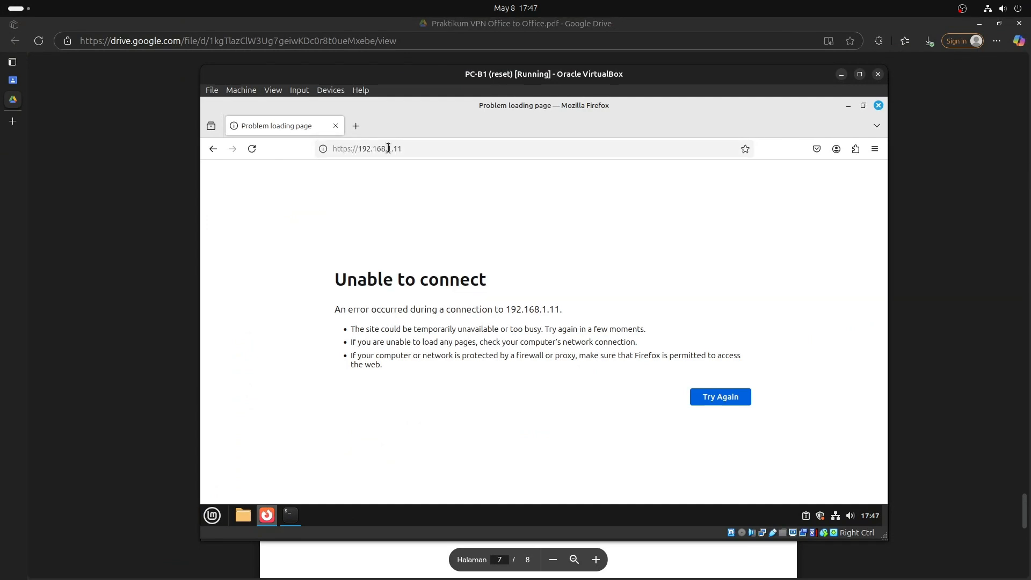
key(alt+Tab)
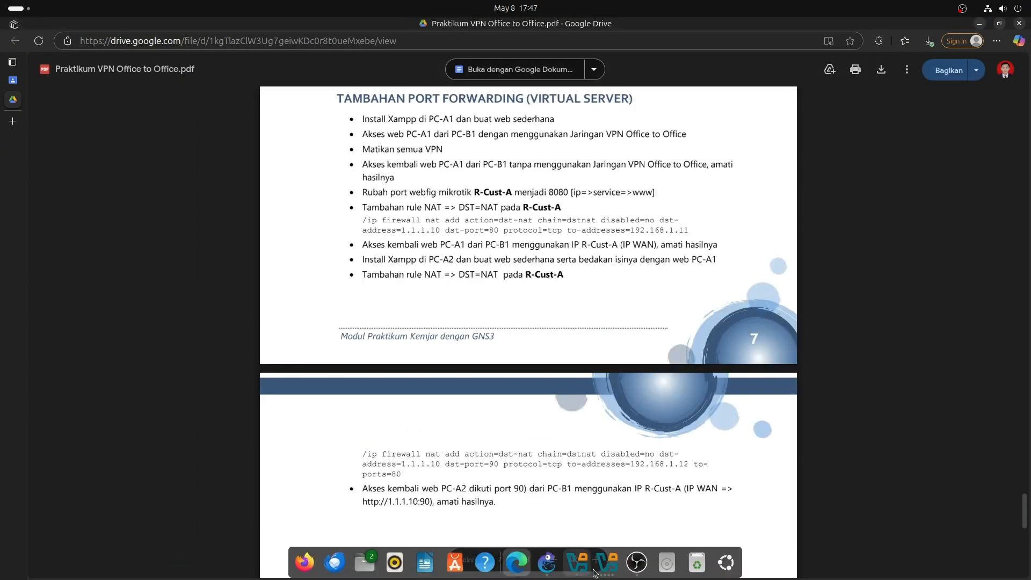
click(606, 559)
click(606, 559)
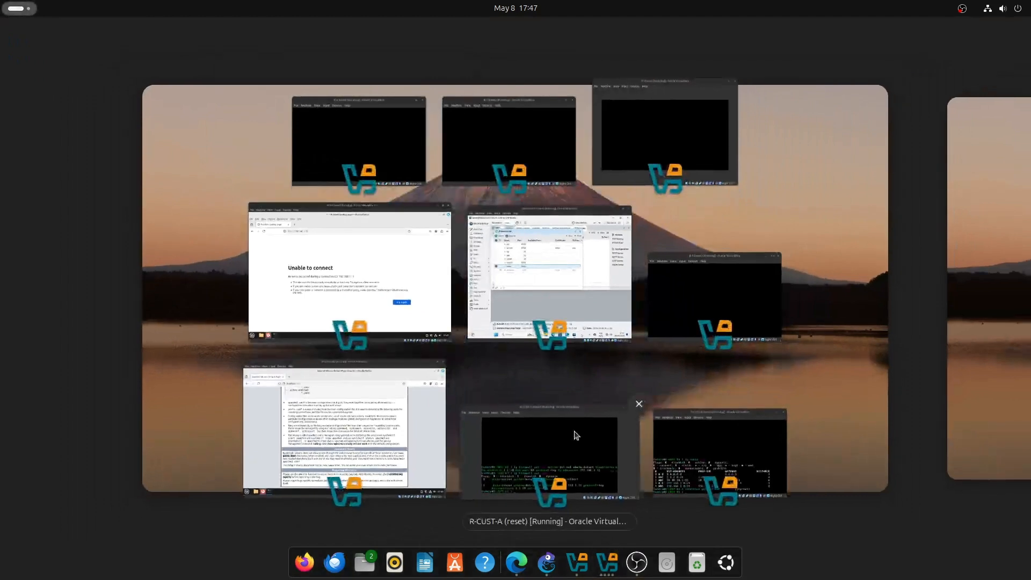
Set R-CUST-A's www service port to 80 in WinBox and minimize Windows11-1.
click(531, 263)
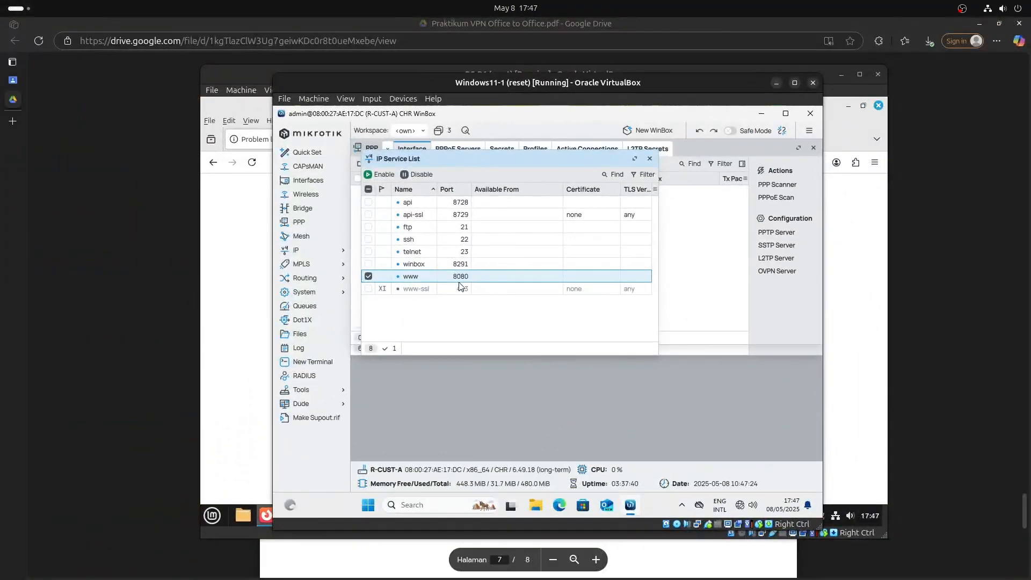
double_click(465, 274)
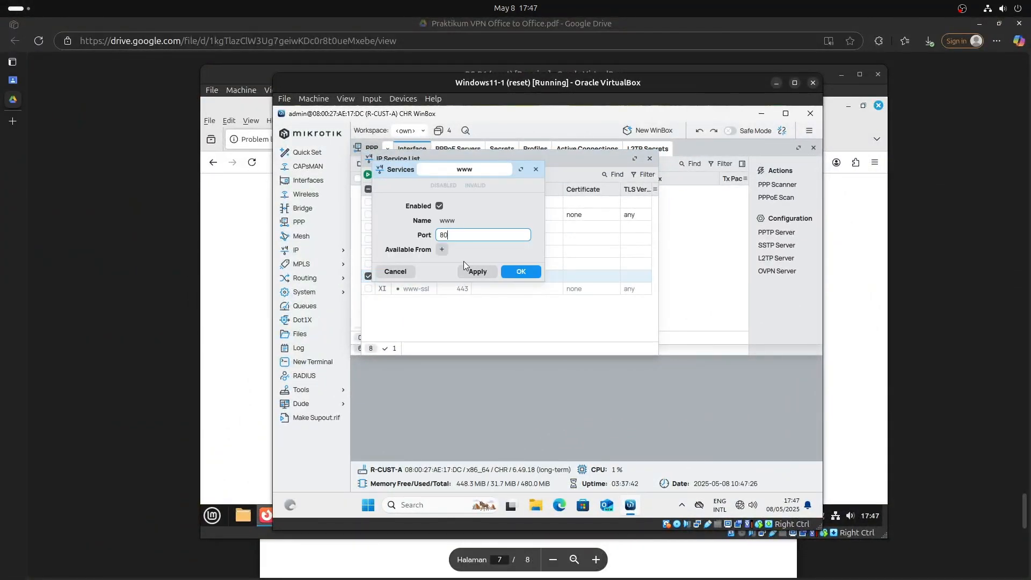
click(477, 272)
click(520, 271)
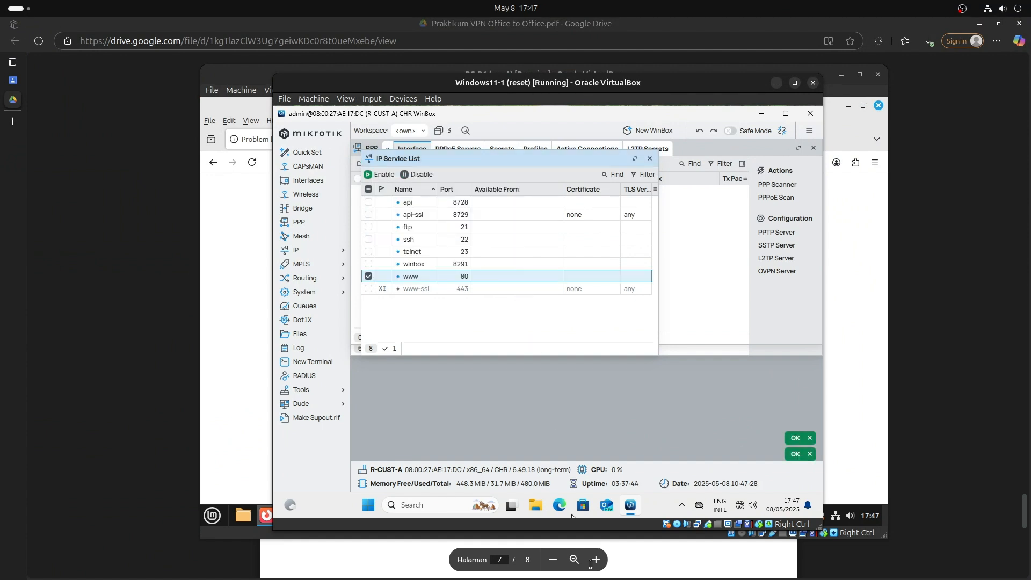
click(777, 83)
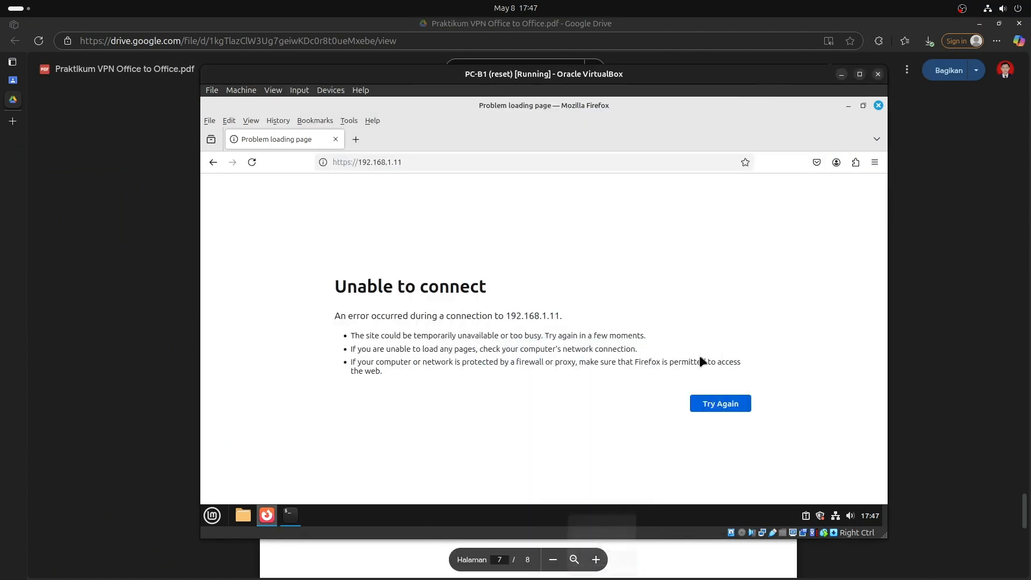
Reload 192.168.1.11 three times in PC-B1's Firefox; it still fails to connect.
click(533, 167)
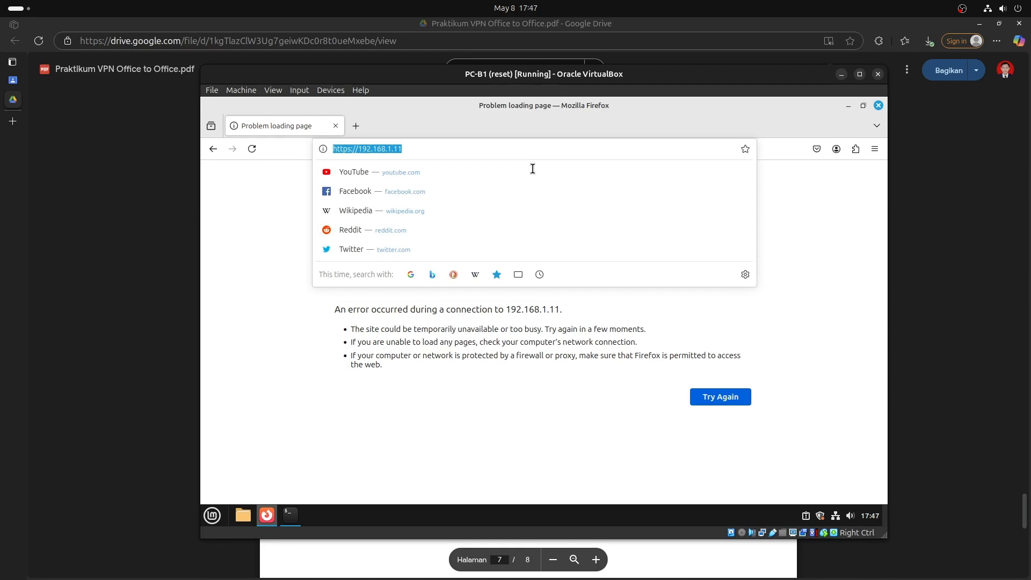
key(Return)
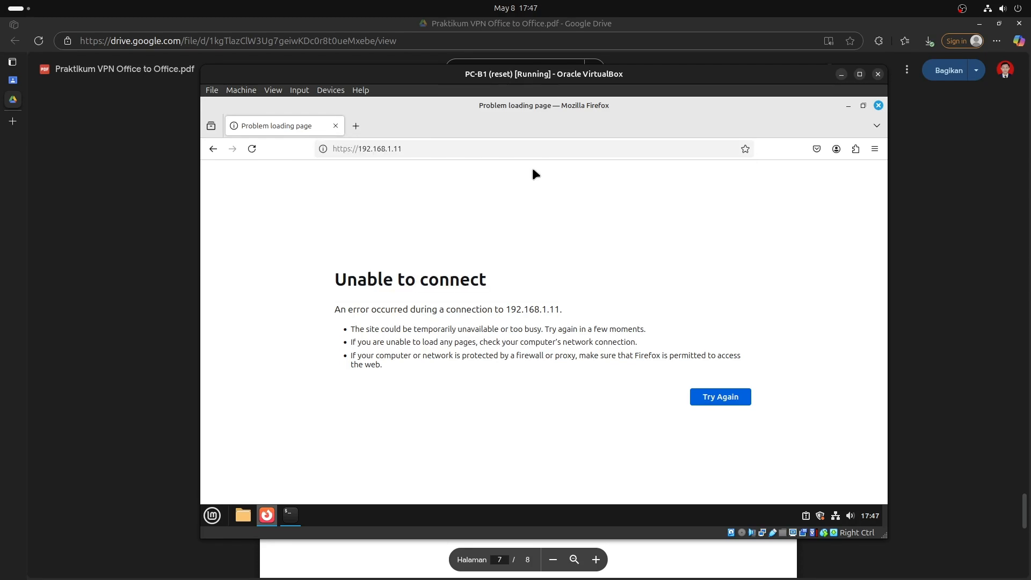
click(534, 156)
key(Return)
click(535, 155)
key(Return)
Open a terminal on PC-B1, bring the lab PDF forward, and switch to OBS Studio.
click(293, 522)
click(156, 377)
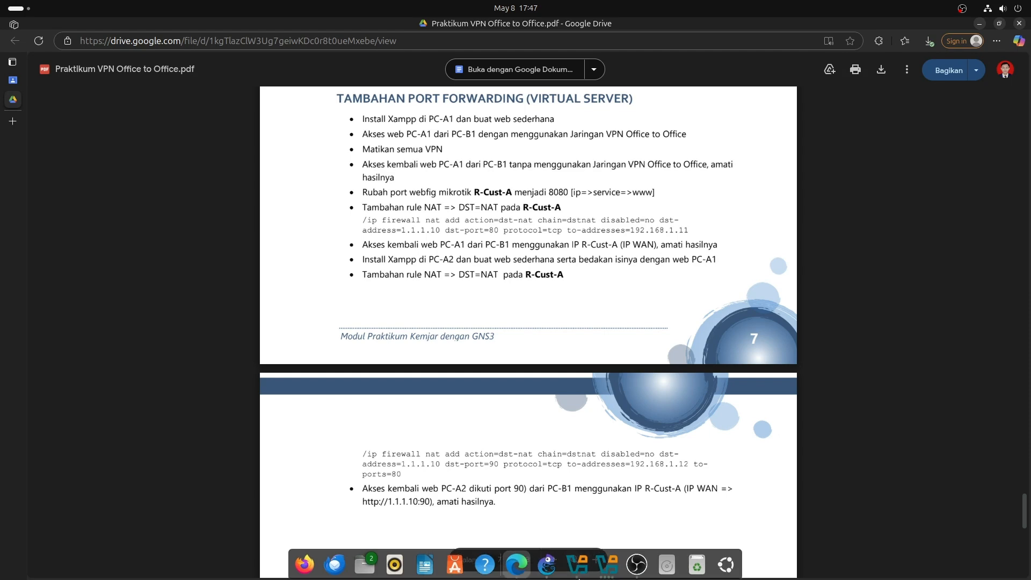
click(636, 562)
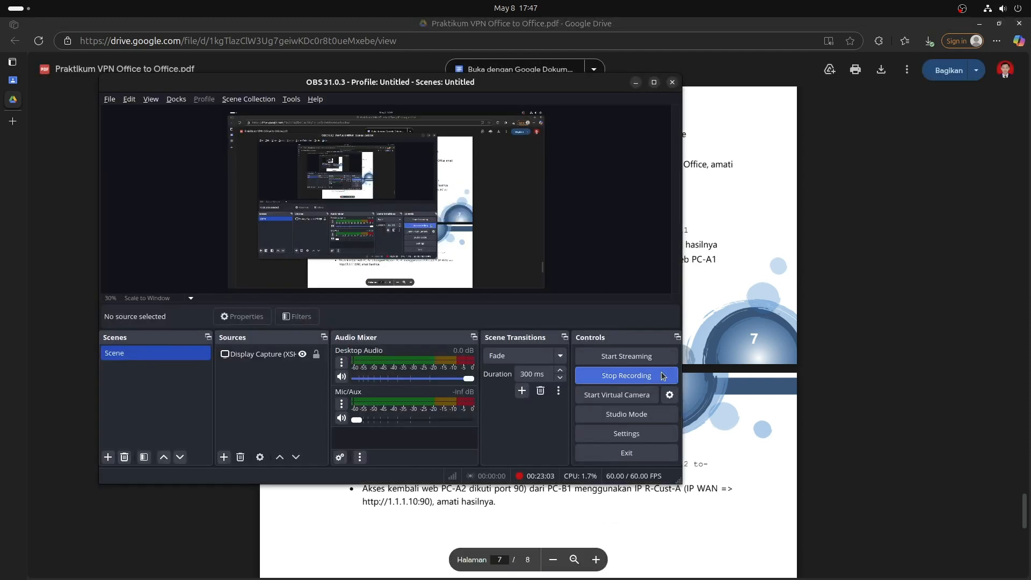